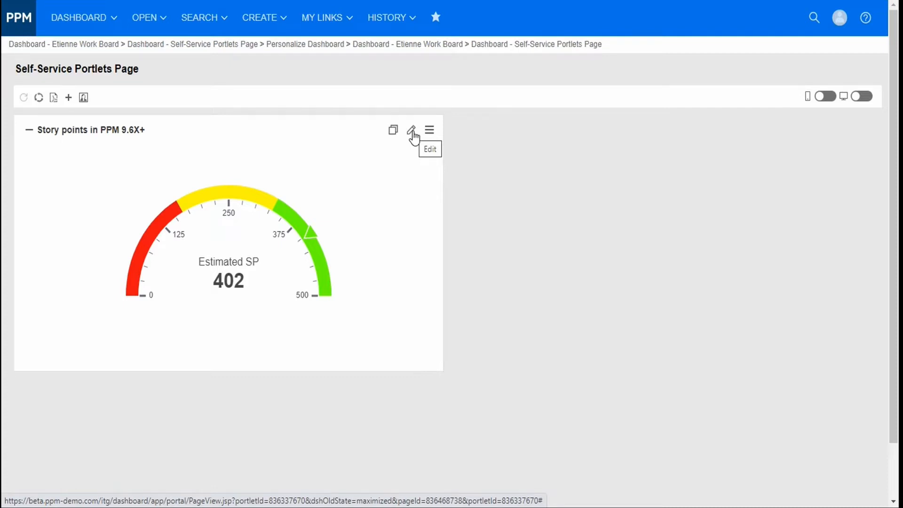
- Review the data sources available in the Story points portlet's preferences, then leave the preferences without saving
left_click(412, 136)
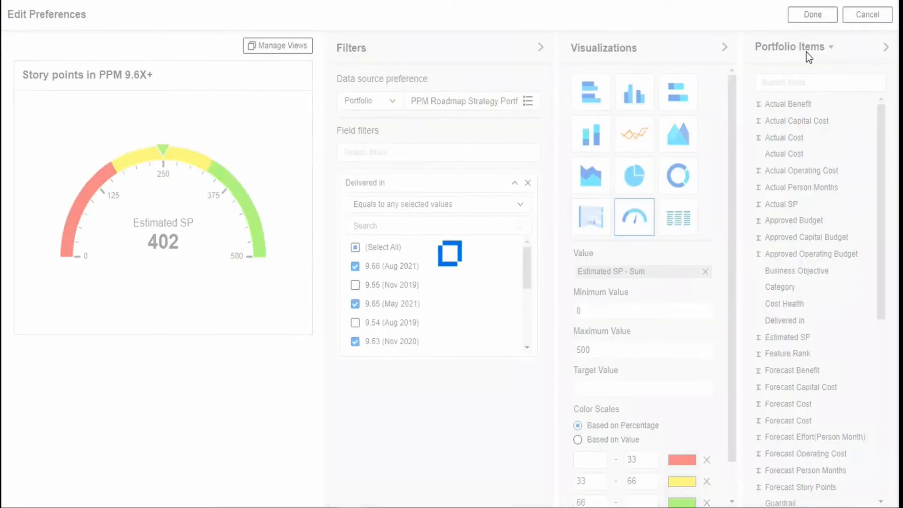
left_click(820, 51)
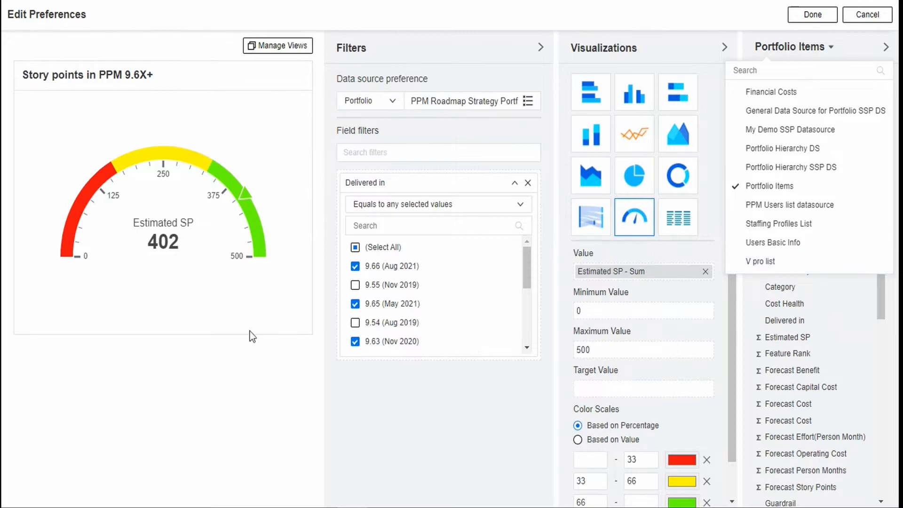
left_click(869, 20)
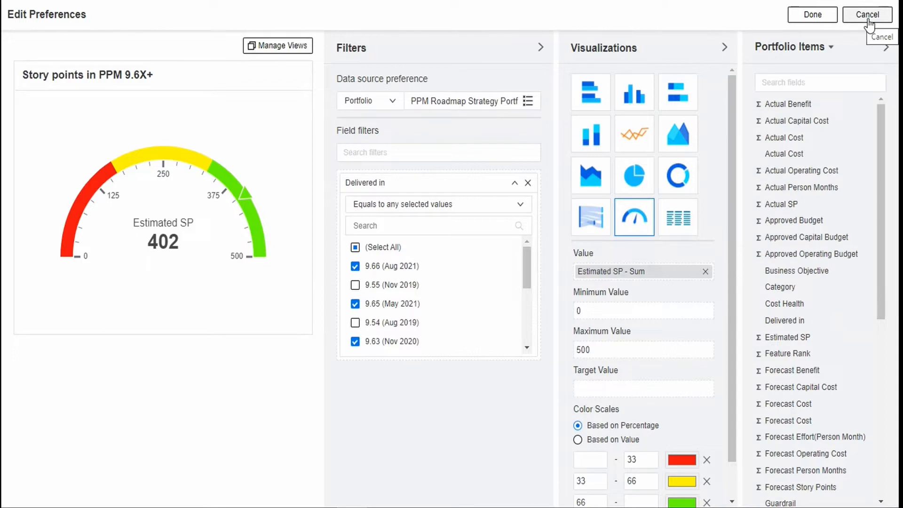
left_click(868, 18)
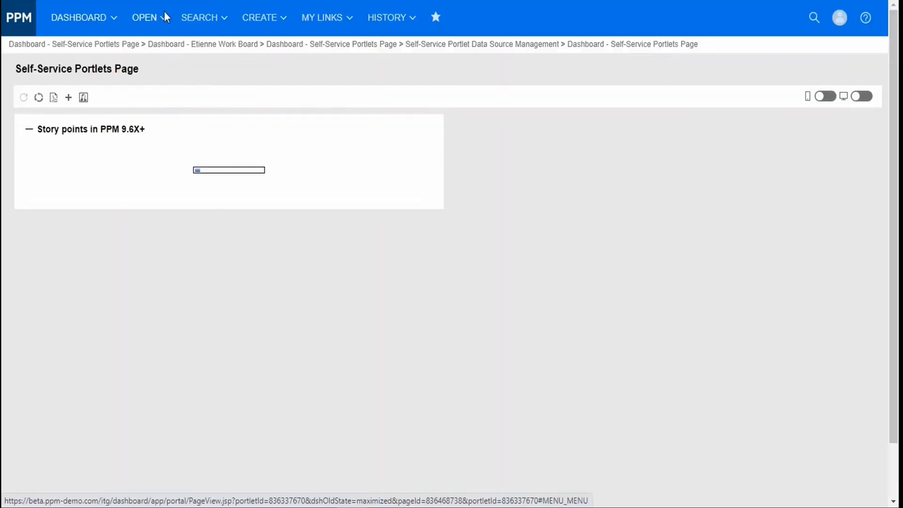
- Open the management page for self-service portlet data sources from the portlet definitions administration
left_click(153, 18)
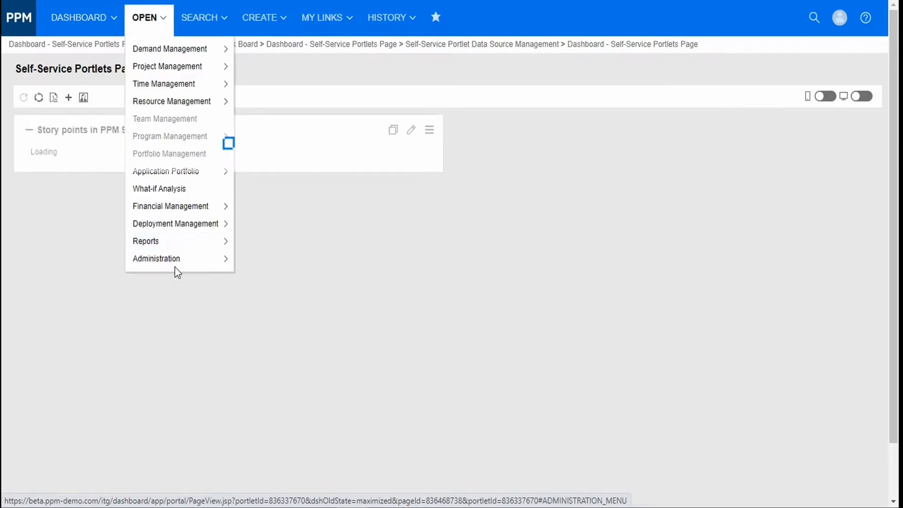
mouse_move(183, 262)
scroll(278, 418, "down", 3)
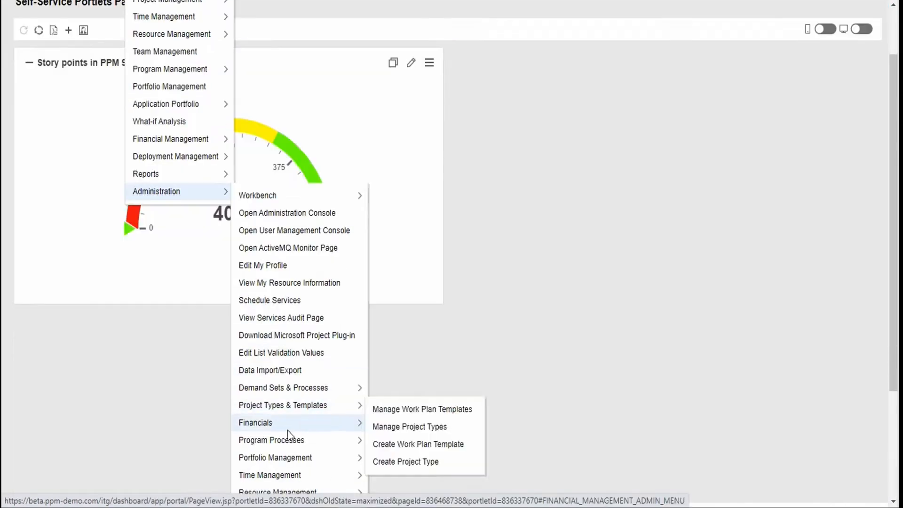
scroll(290, 429, "down", 7)
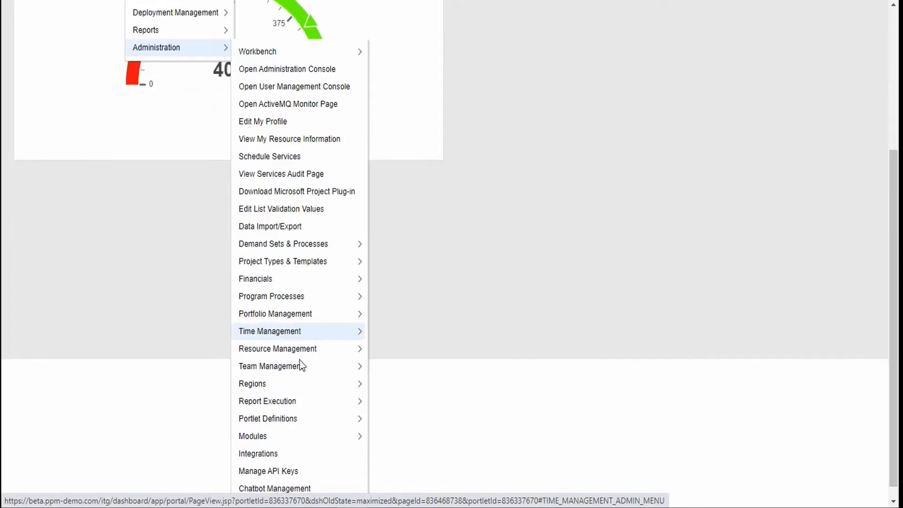
mouse_move(304, 408)
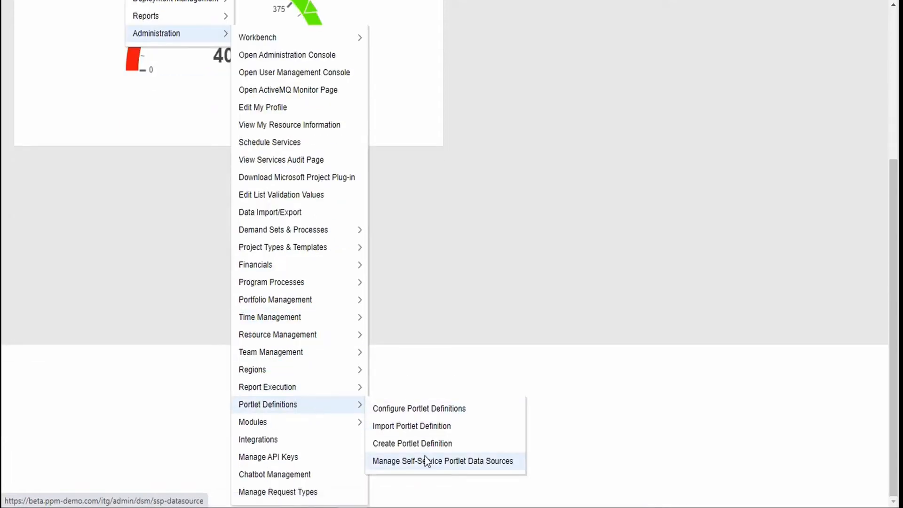
left_click(471, 457)
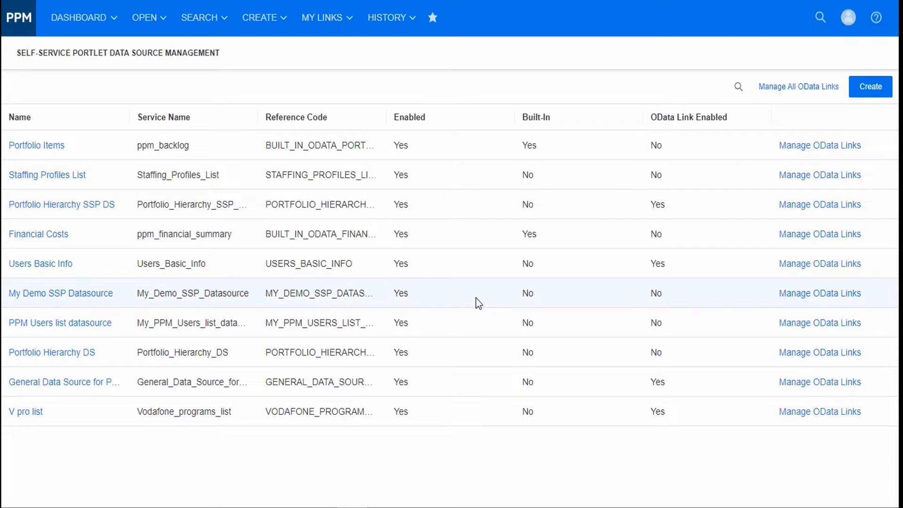
- Start a new self-service portlet data source based on the SQL data source Simple Program Info List
left_click(873, 89)
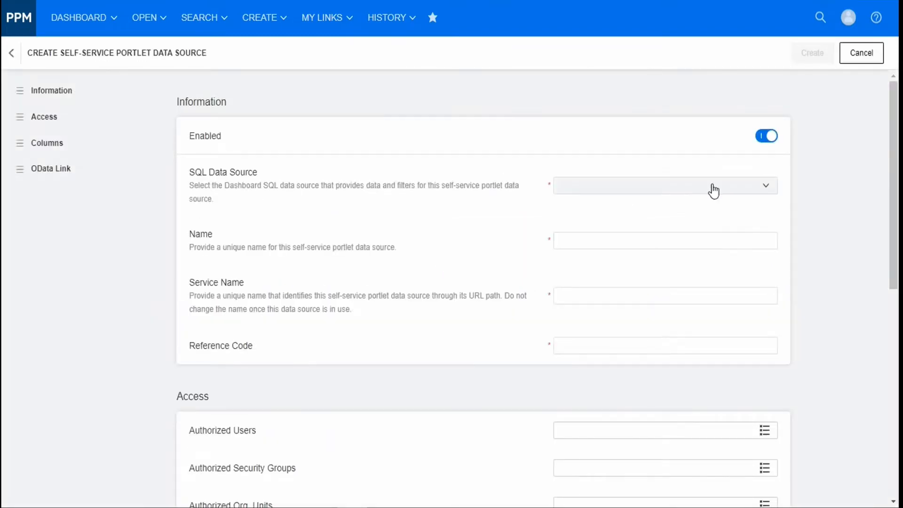
left_click(713, 186)
scroll(659, 243, "down", 10)
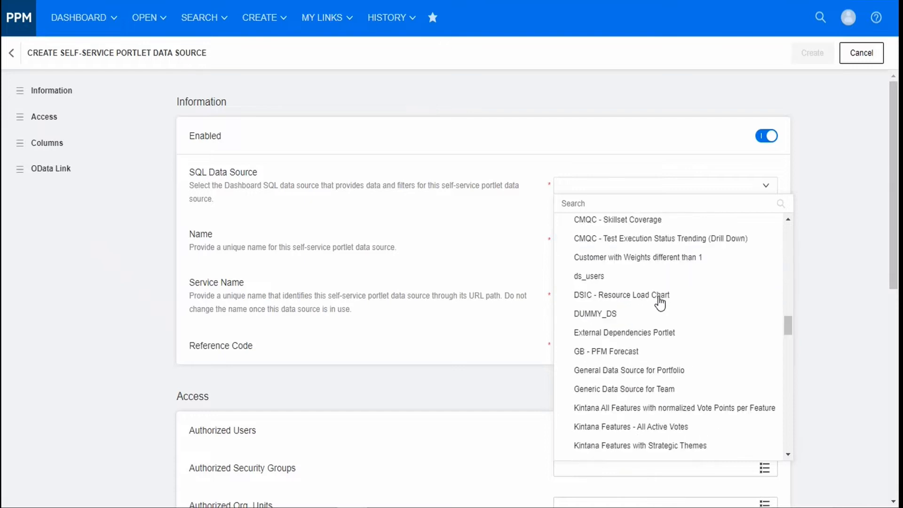
scroll(660, 298, "up", 10)
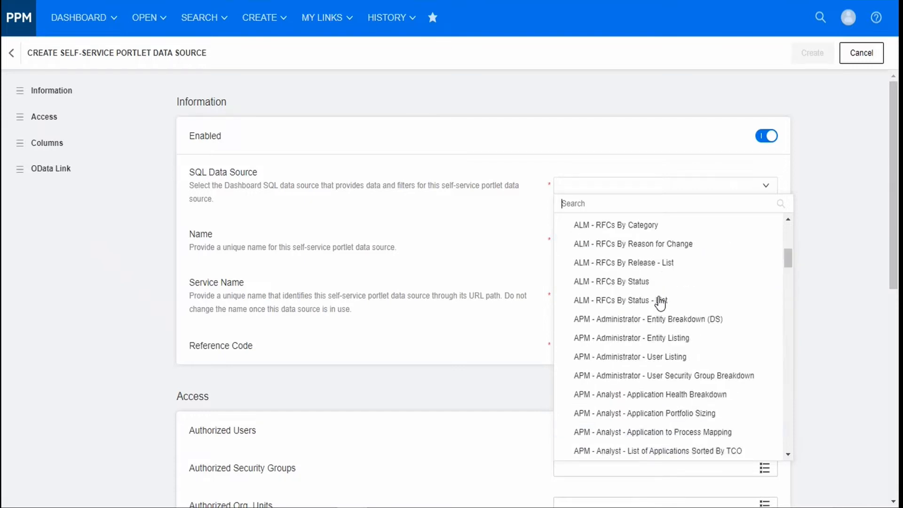
left_click(607, 203)
type("simpl")
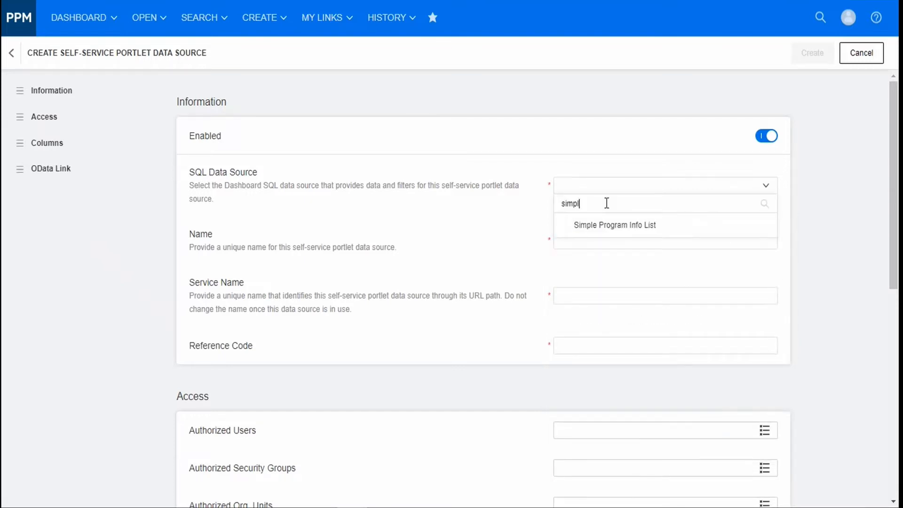
left_click(619, 231)
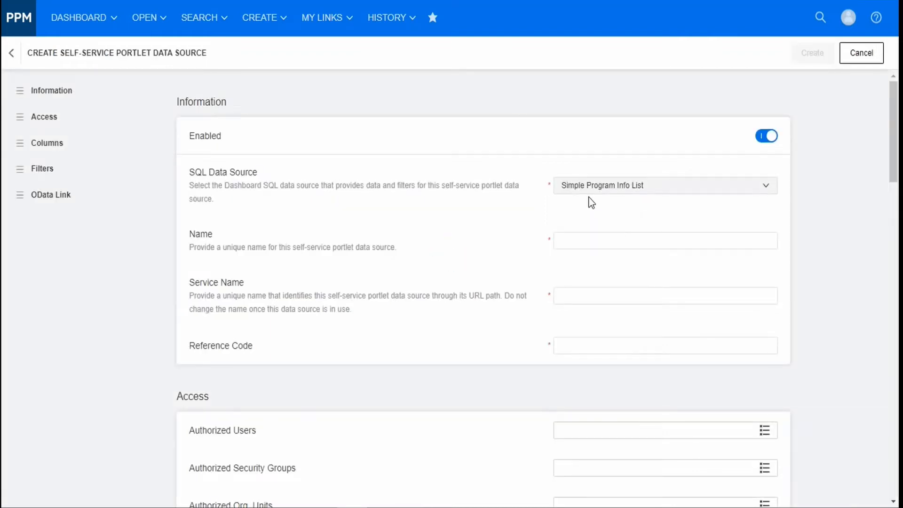
- Check the column tokens of the chosen SQL source and name the new data source My Program Info
scroll(379, 261, "down", 10)
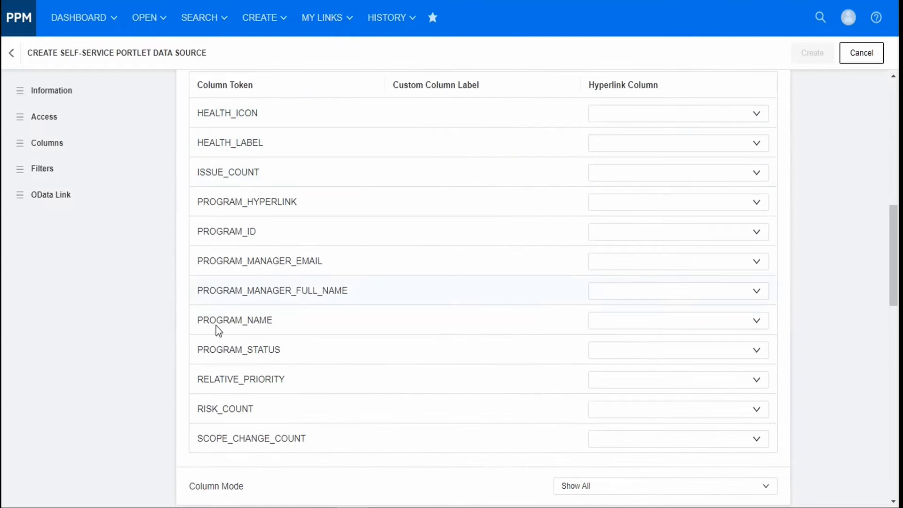
scroll(244, 300, "up", 1)
scroll(245, 305, "down", 1)
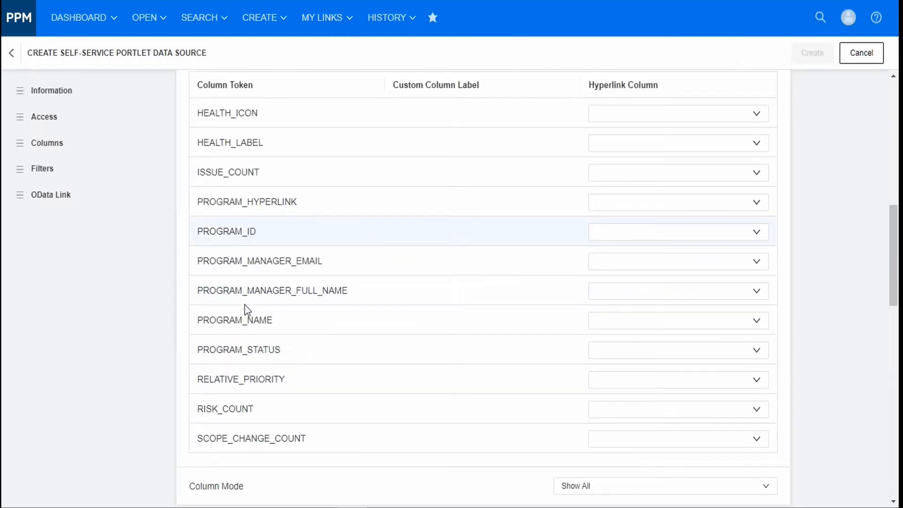
scroll(245, 305, "up", 2)
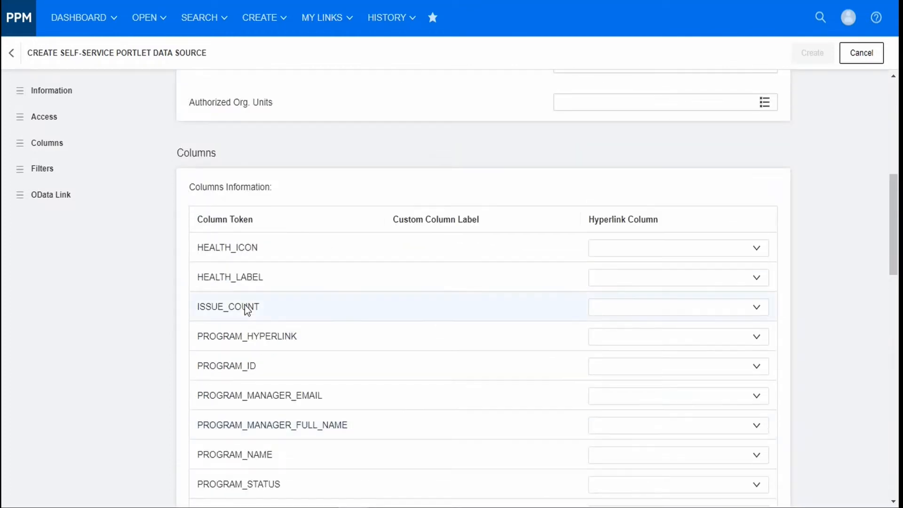
scroll(244, 305, "up", 8)
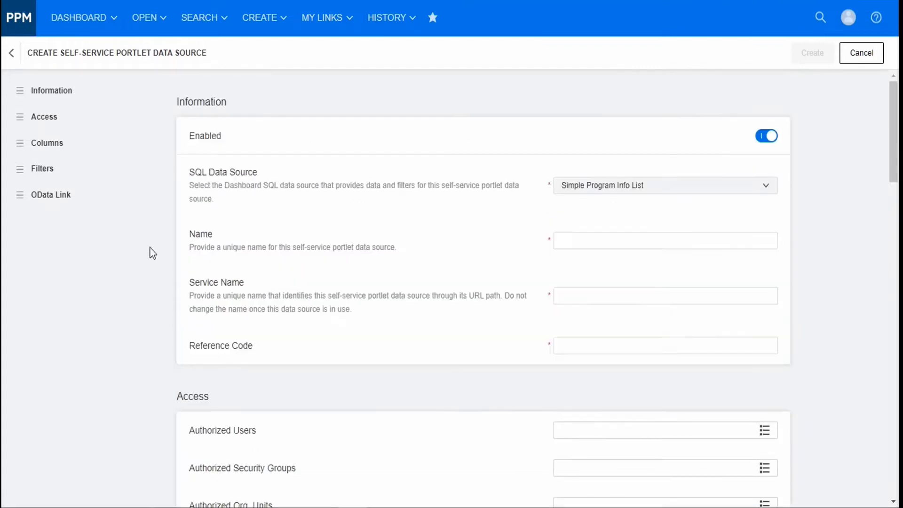
left_click(635, 237)
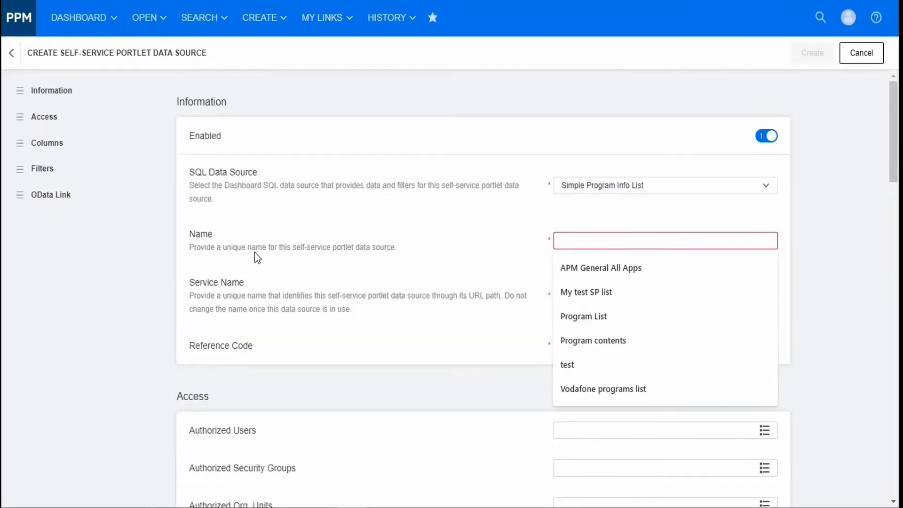
type("My Program Info")
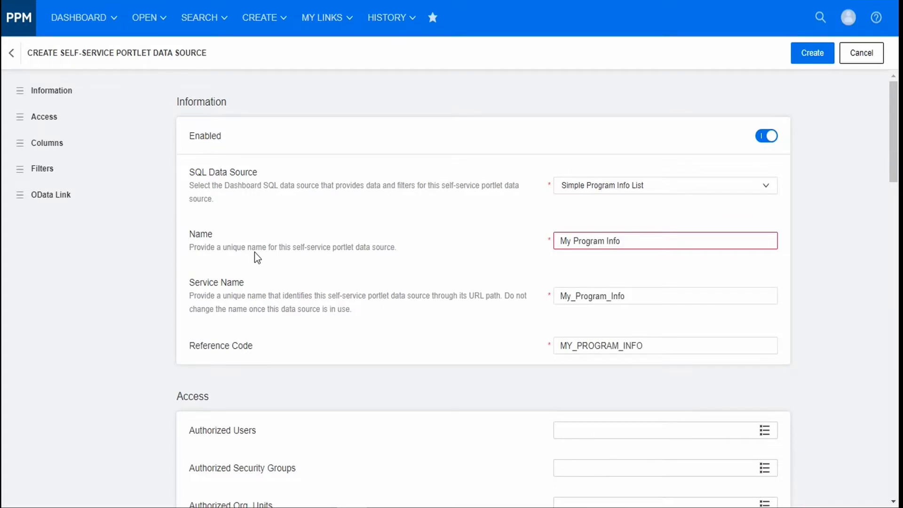
mouse_move(605, 238)
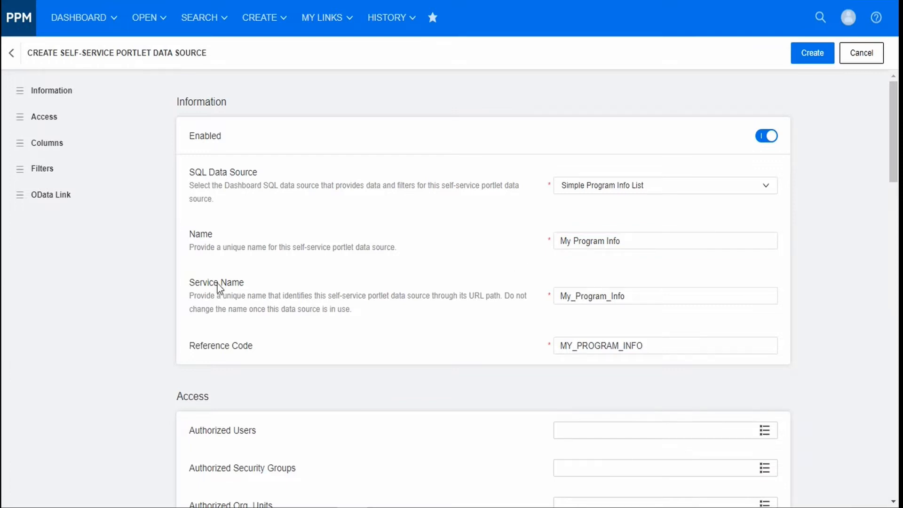
- Replace the new data source's service name with programs
left_click(622, 295)
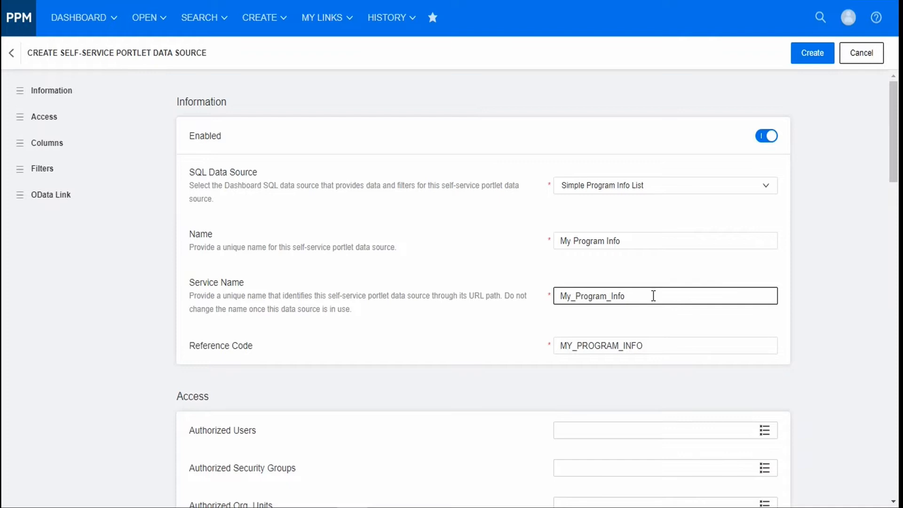
left_click_drag(654, 296, 503, 294)
type("pr")
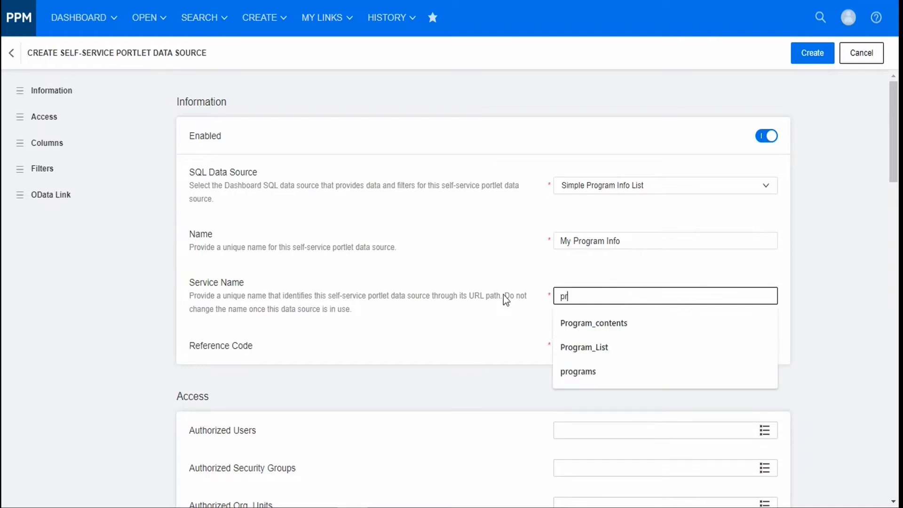
type("ograms")
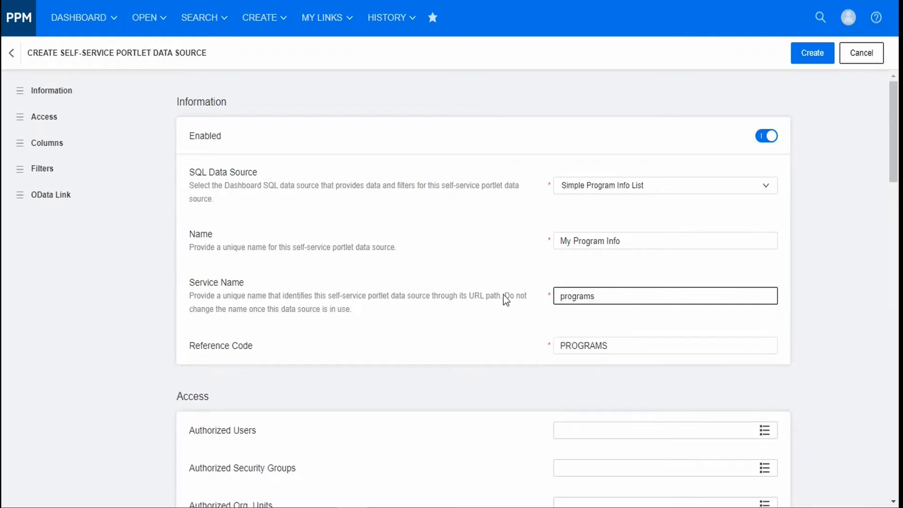
left_click(433, 285)
left_click(595, 348)
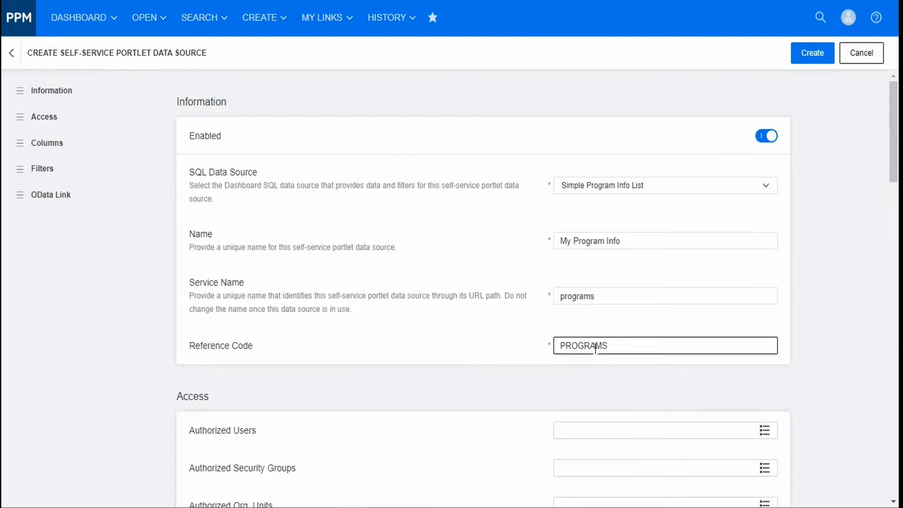
left_click(223, 290)
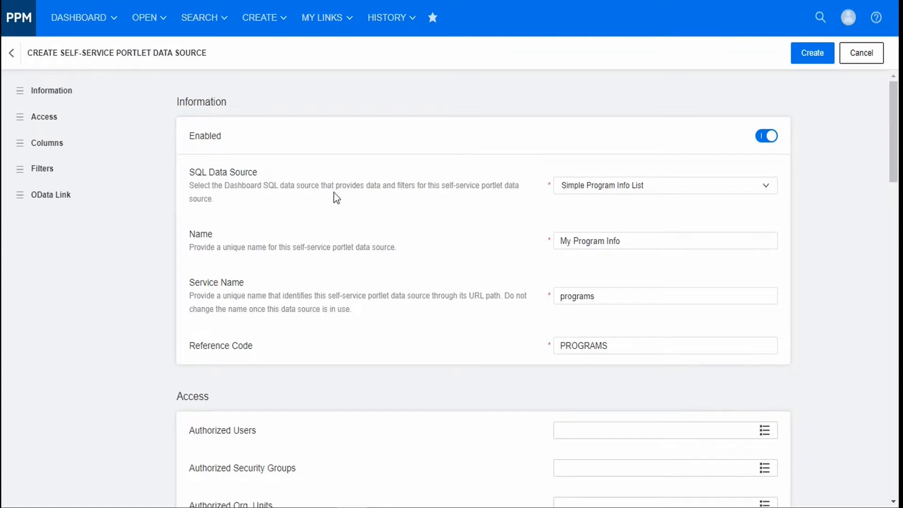
- Examine the access, column, filter and OData link settings of the new data source
scroll(388, 186, "down", 3)
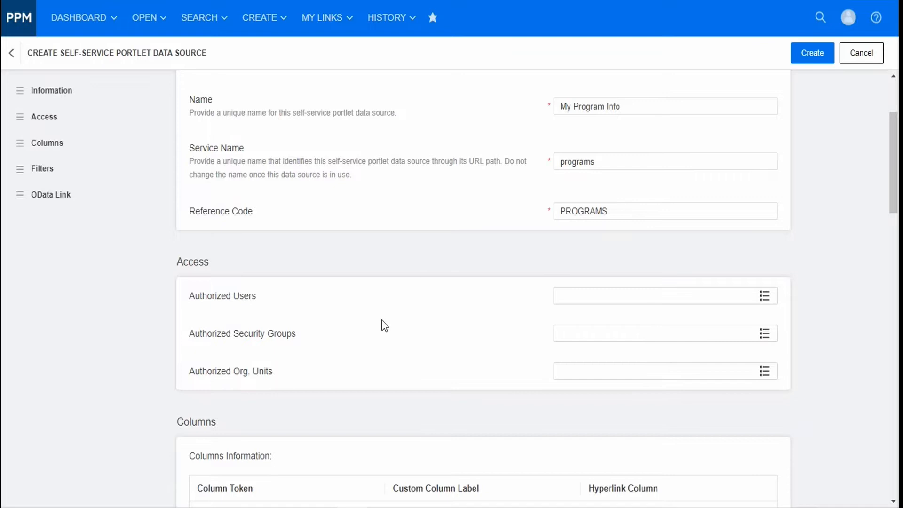
scroll(384, 326, "down", 3)
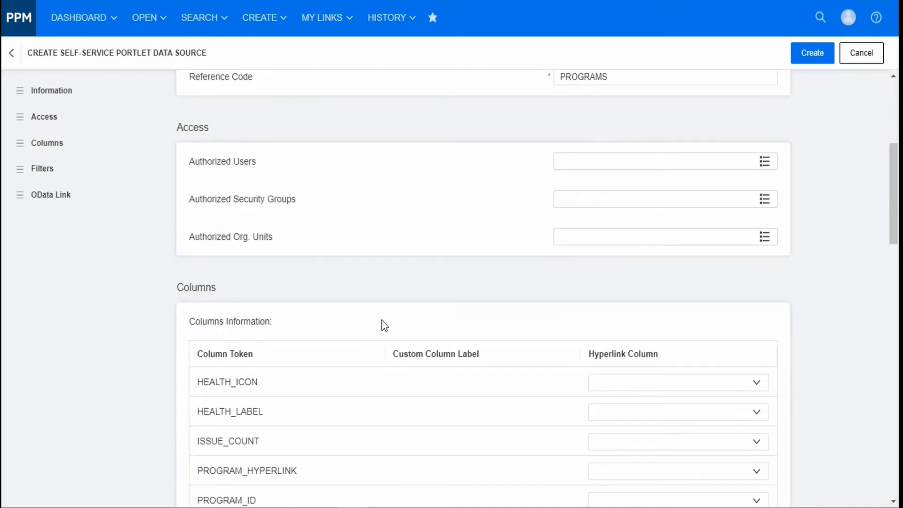
scroll(421, 333, "down", 3)
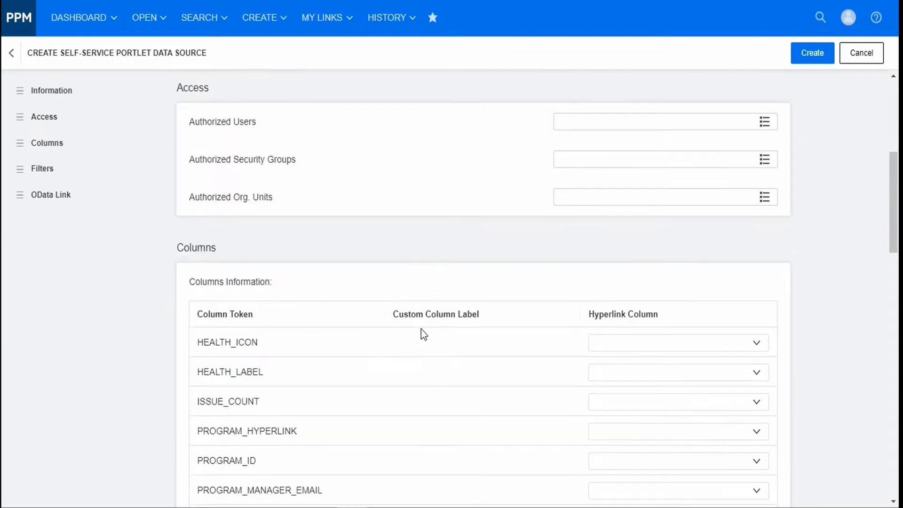
scroll(381, 242, "down", 3)
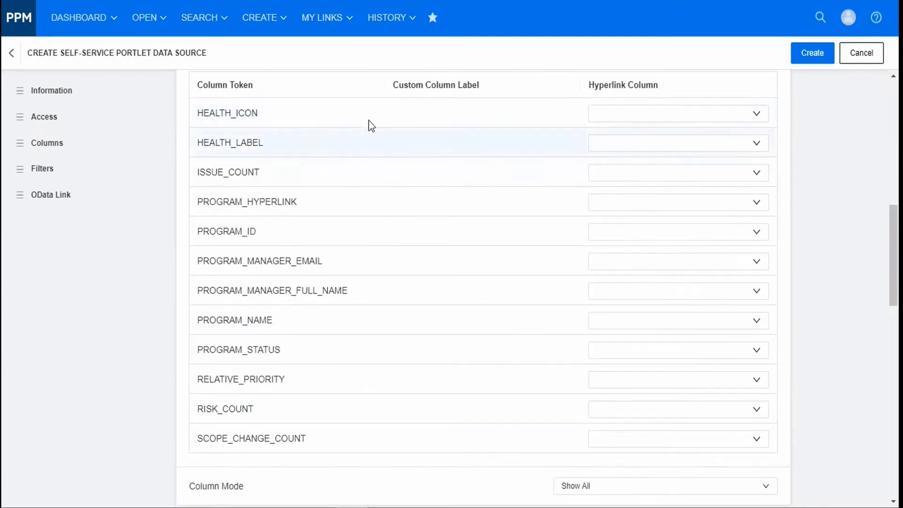
scroll(380, 387, "down", 3)
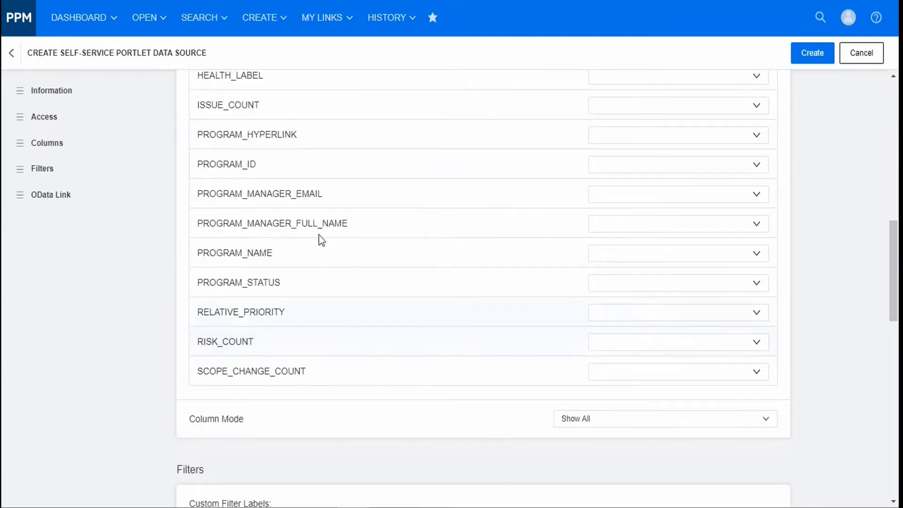
scroll(369, 210, "down", 8)
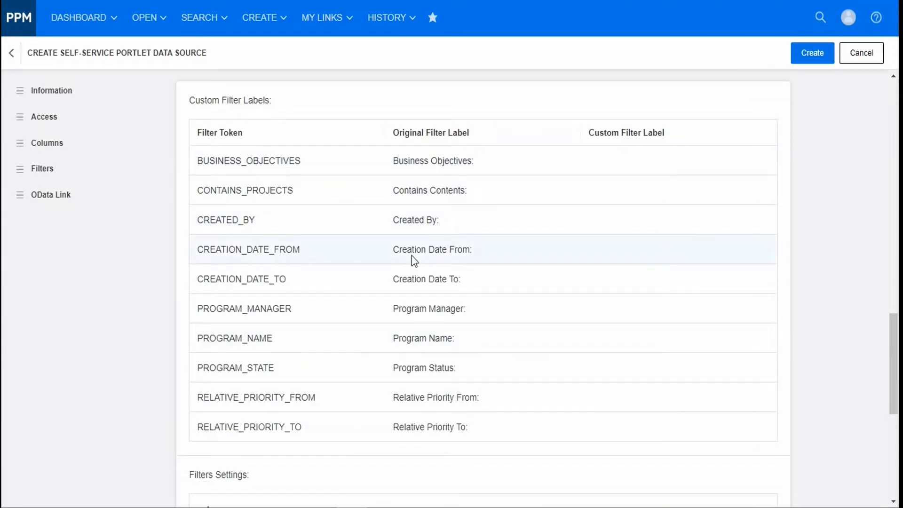
scroll(625, 211, "down", 6)
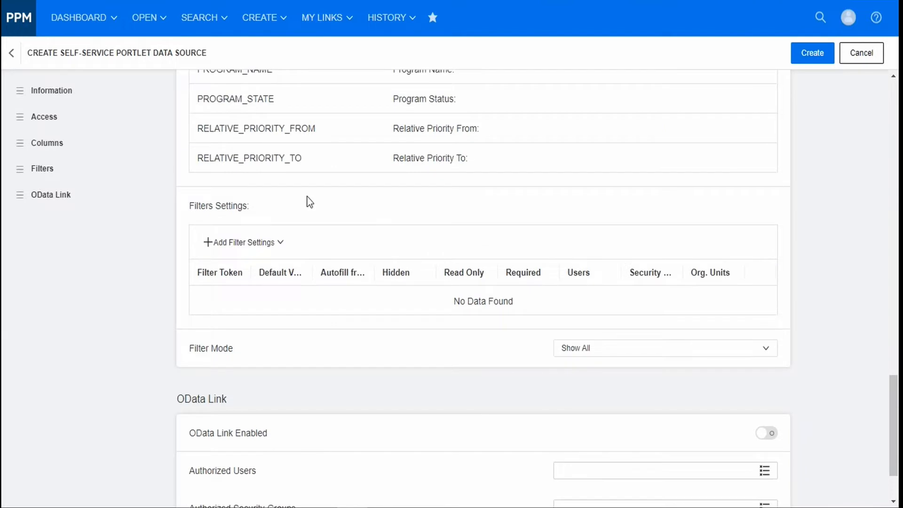
scroll(354, 276, "down", 2)
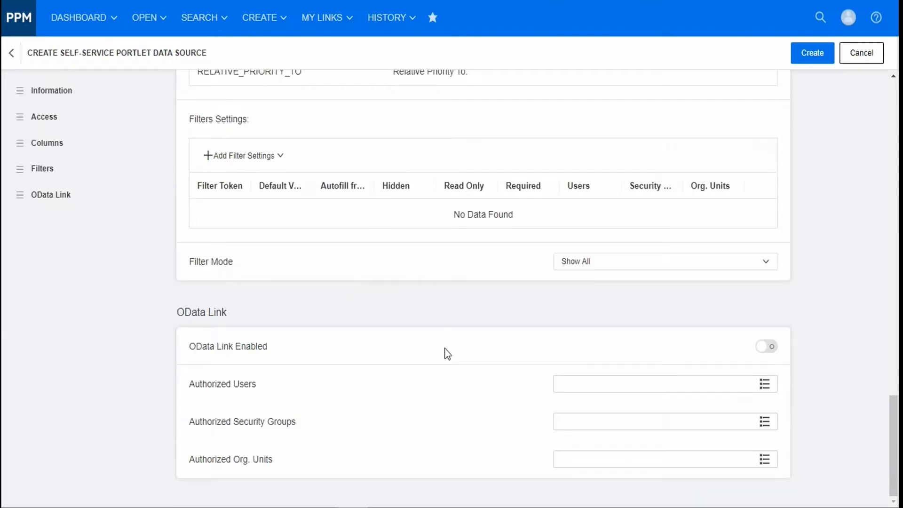
scroll(252, 407, "up", 3)
scroll(171, 379, "down", 3)
scroll(332, 346, "up", 6)
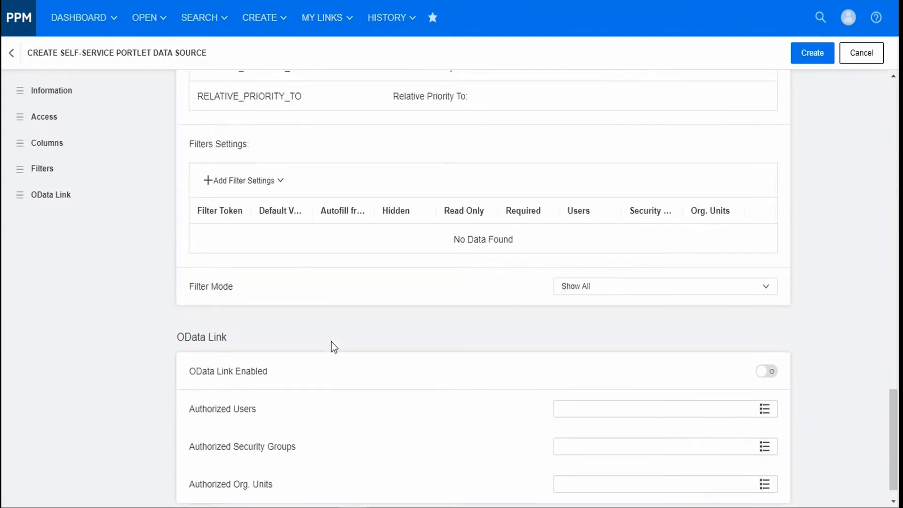
- Create the self-service portlet data source My Program Info with the entered settings
scroll(594, 169, "up", 20)
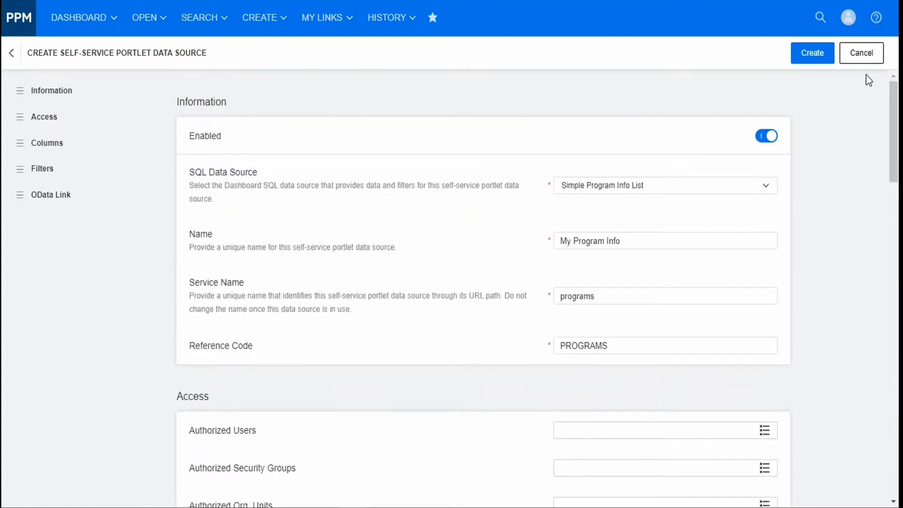
left_click(820, 52)
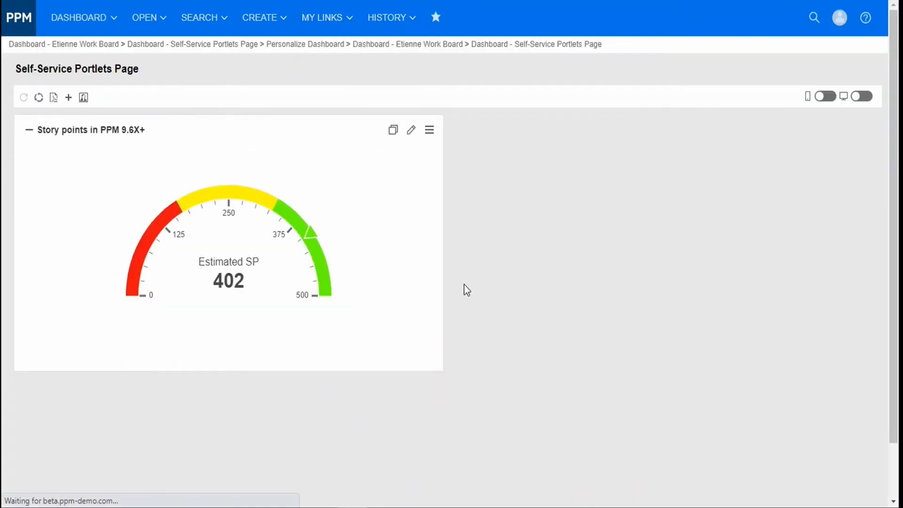
- Open the preferences of the Story points in PPM 9.6X+ portlet and check its list of available data sources
left_click(412, 134)
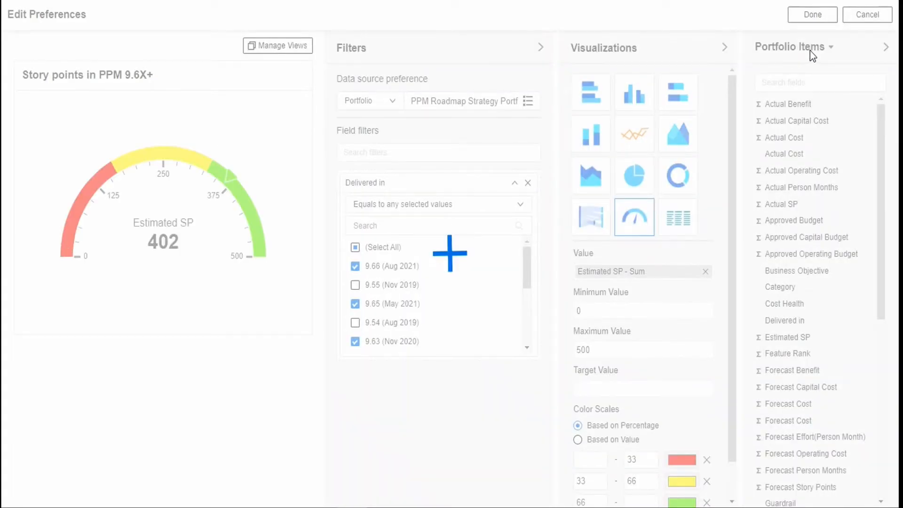
left_click(807, 47)
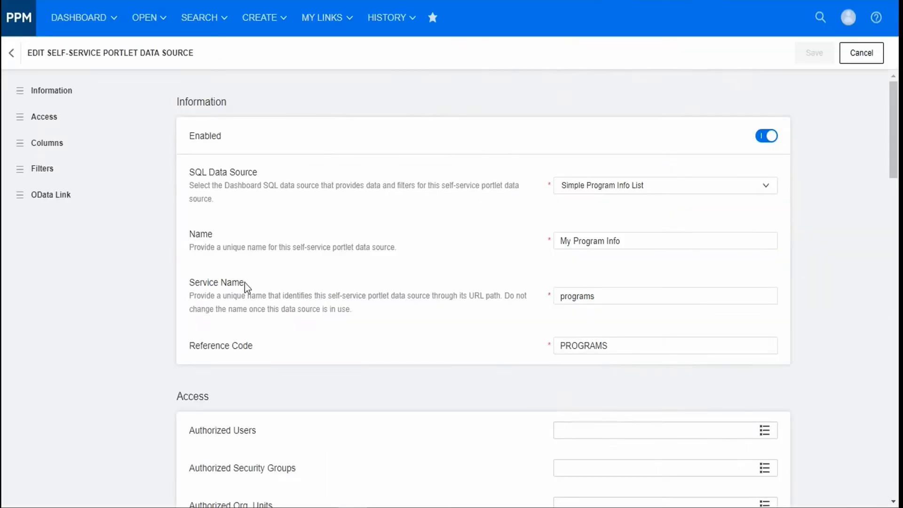
- Set the column mode of the My Program Info data source to Show All Except
scroll(386, 315, "down", 9)
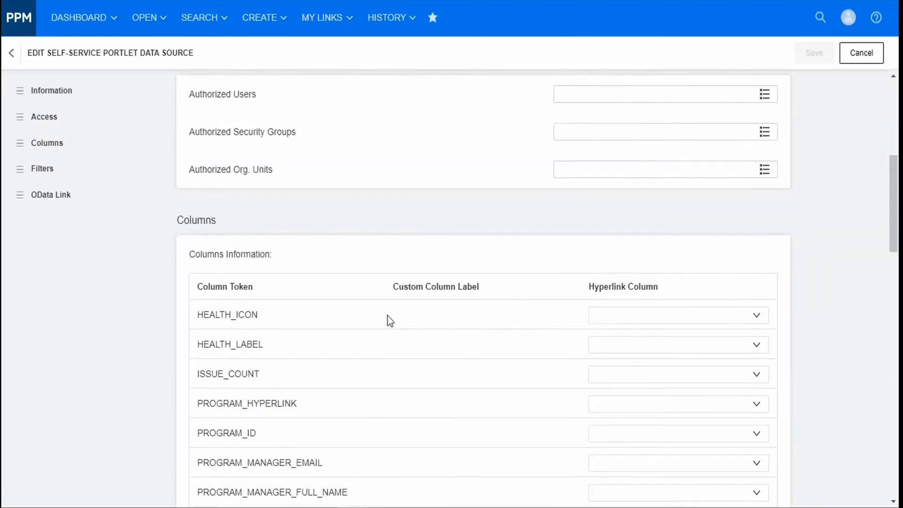
scroll(370, 284, "down", 3)
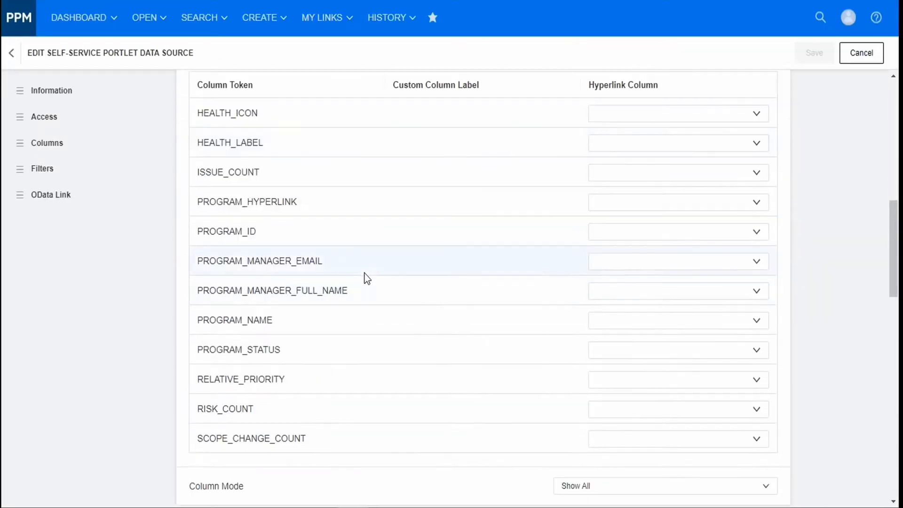
left_click(234, 234)
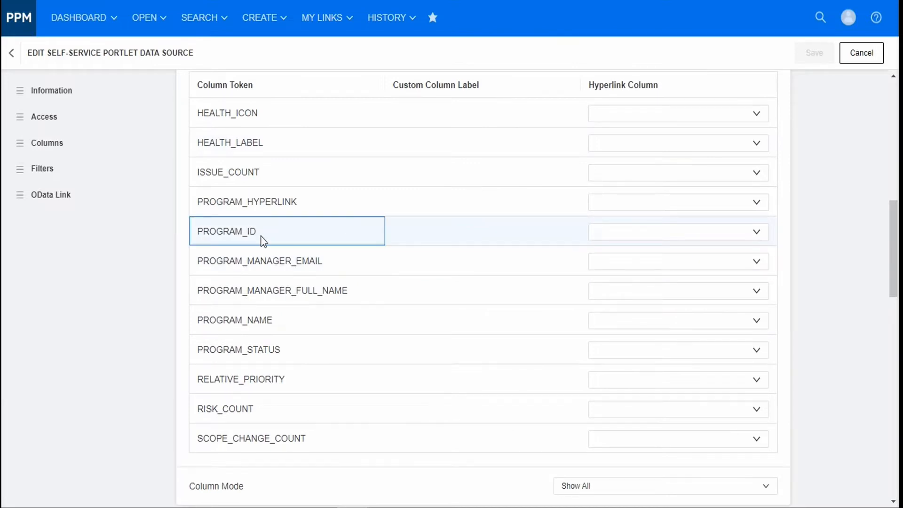
scroll(312, 216, "down", 3)
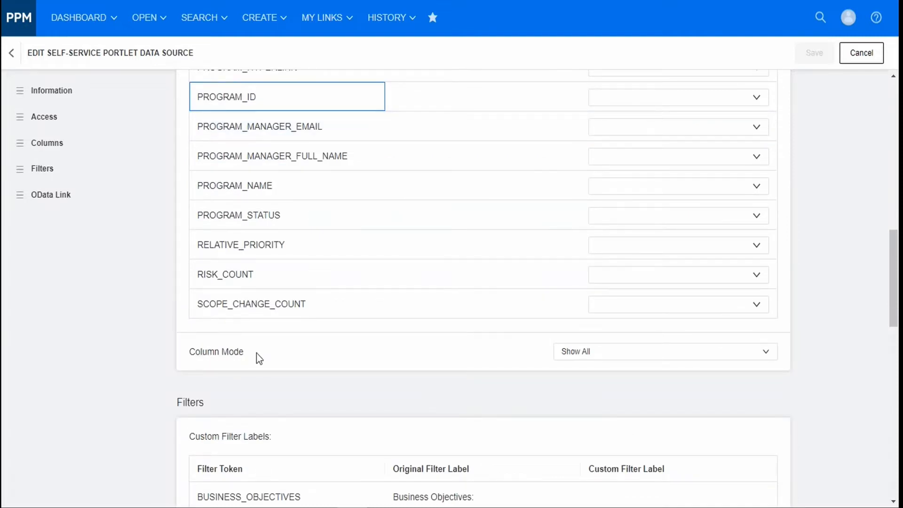
left_click(604, 356)
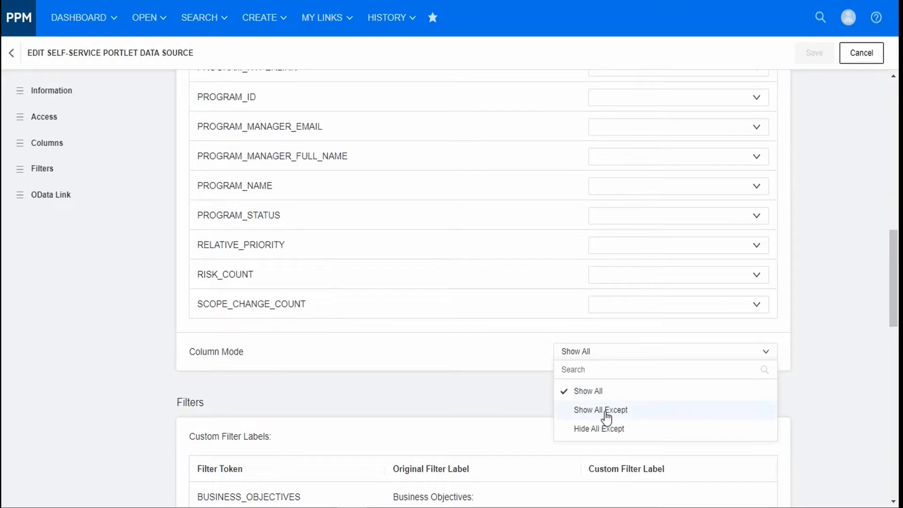
left_click(605, 413)
- Add PROGRAM_ID and SCOPE_CHANGE_COUNT to the columns excluded from display
scroll(400, 342, "down", 3)
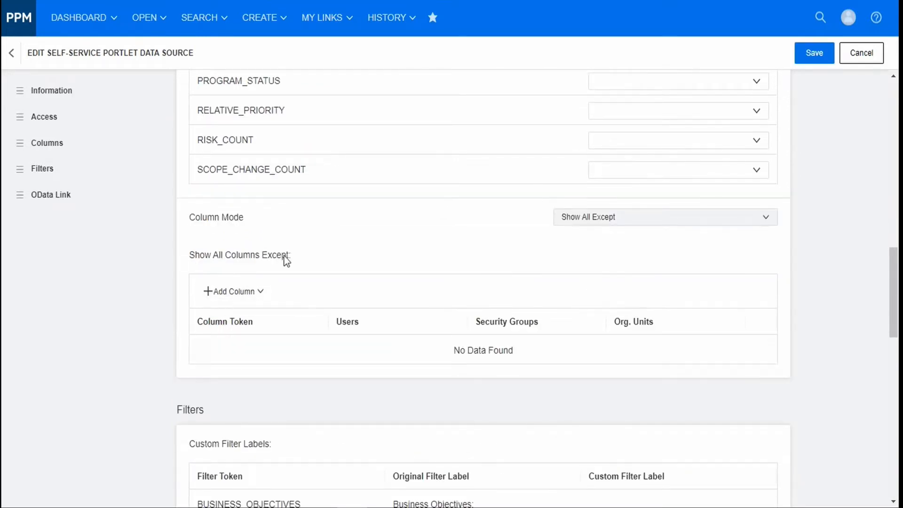
left_click(224, 292)
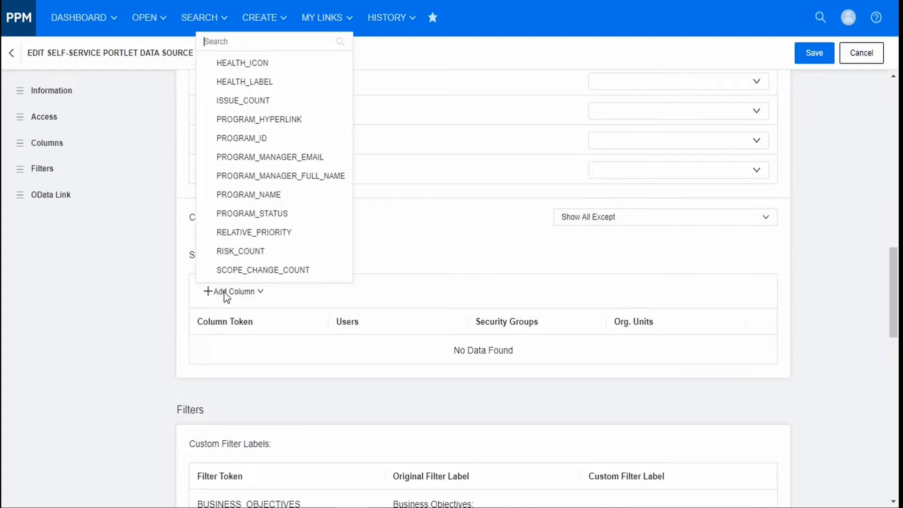
left_click(267, 139)
left_click(418, 355)
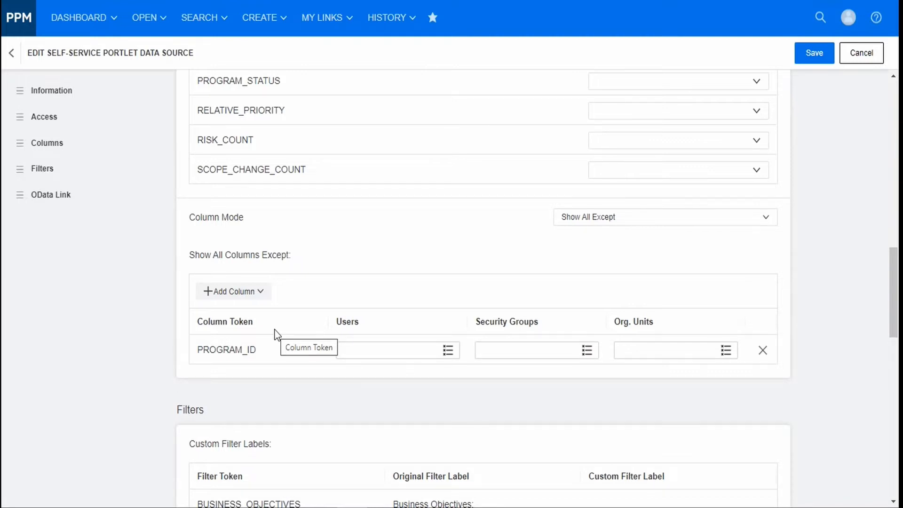
left_click(248, 294)
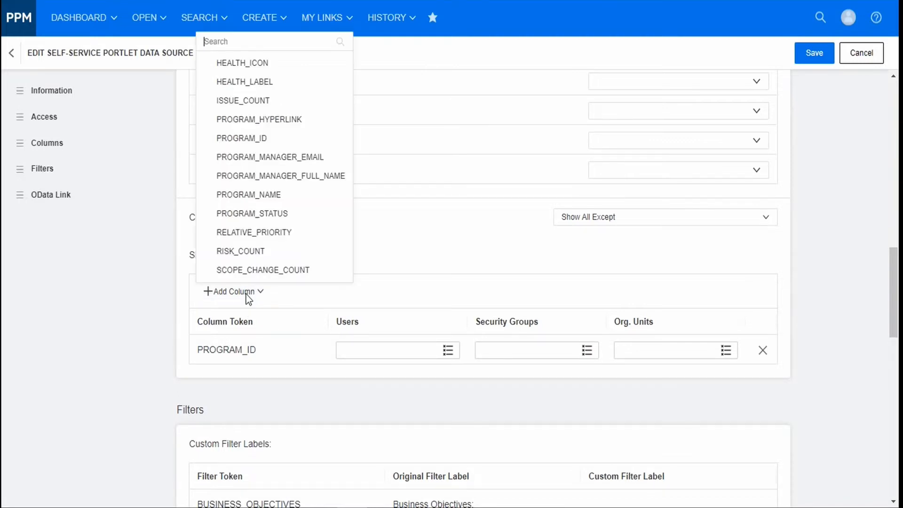
left_click(262, 270)
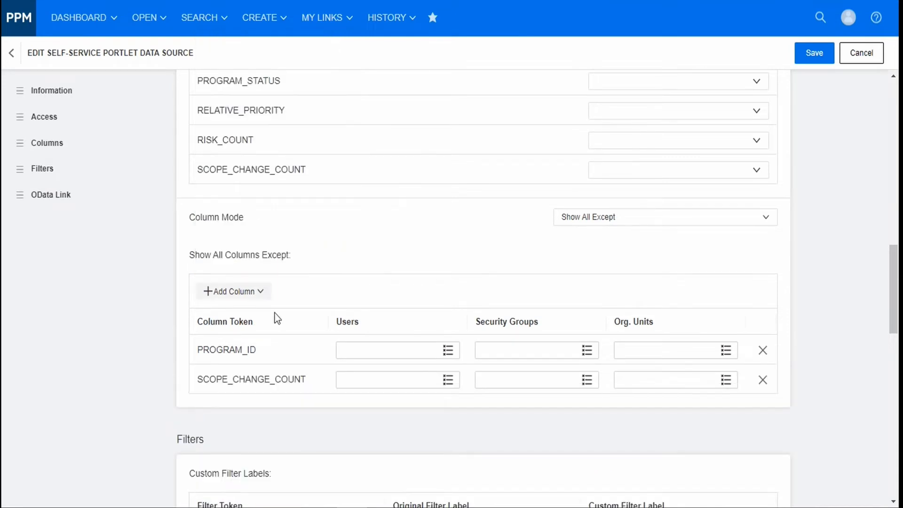
- Add RELATIVE_PRIORITY and PROGRAM_MANAGER_EMAIL to the columns excluded from display
left_click(237, 294)
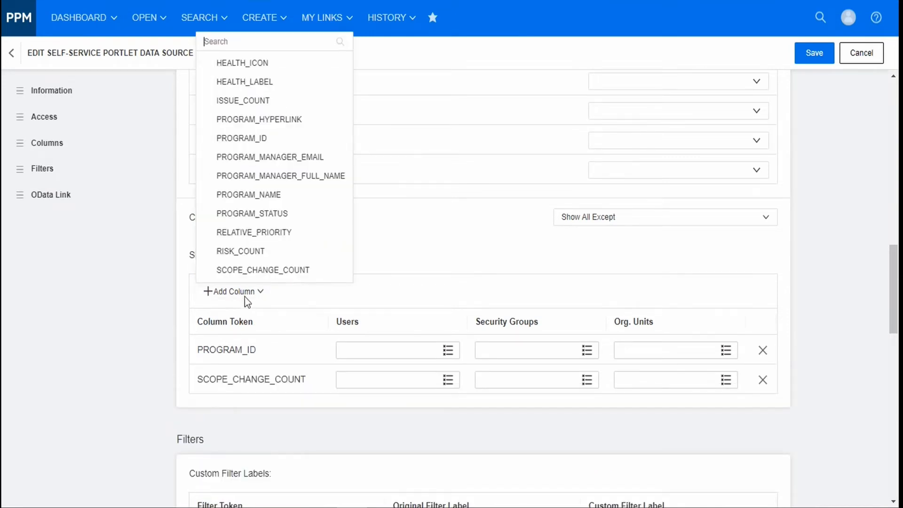
left_click(269, 234)
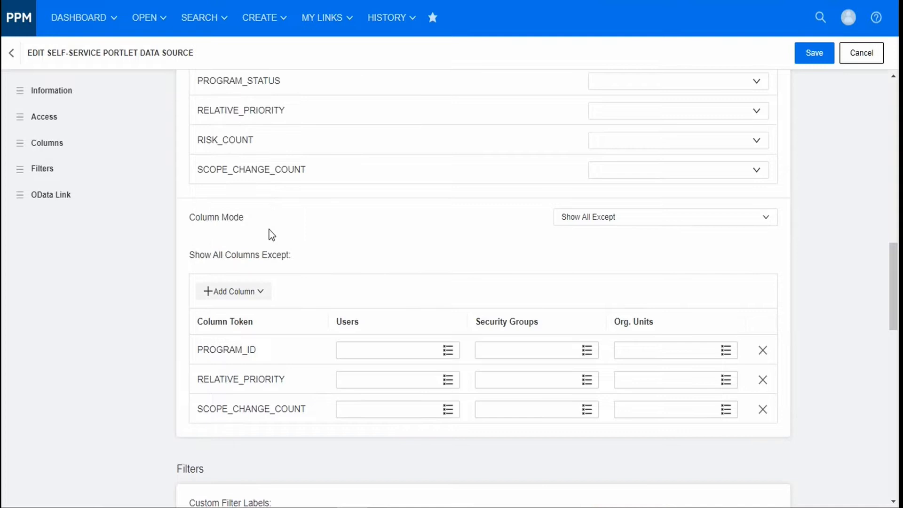
left_click(245, 296)
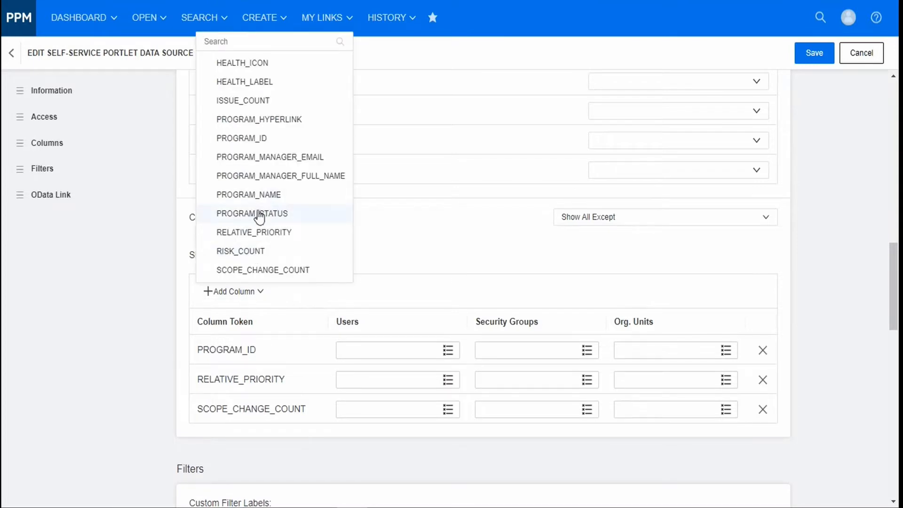
left_click(269, 158)
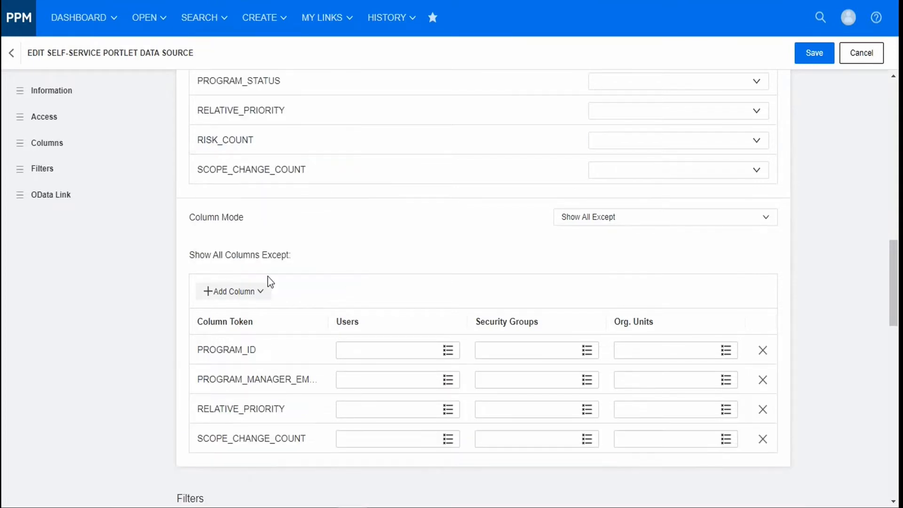
left_click(233, 292)
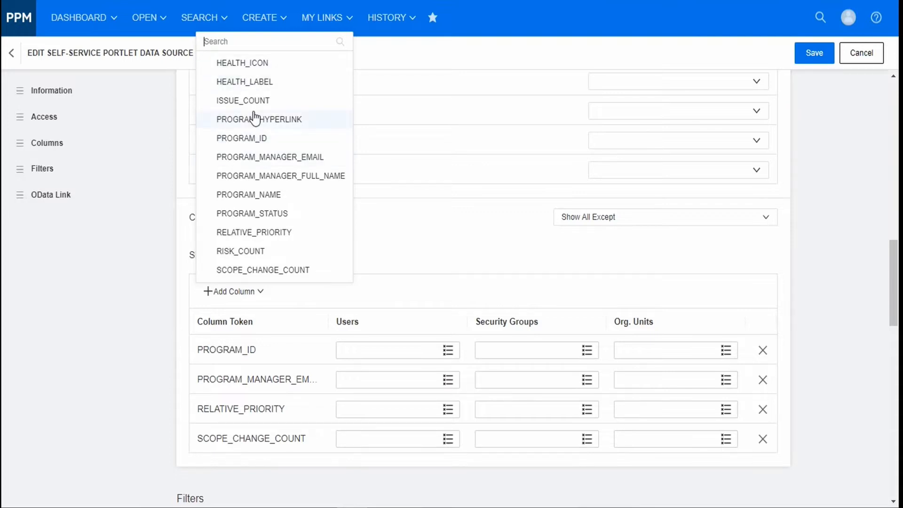
left_click(156, 317)
- Give HEALTH_ICON the custom column label Health Icon, HEALTH_LABEL the label Health and ISSUE_COUNT the label Issues#
scroll(373, 307, "up", 7)
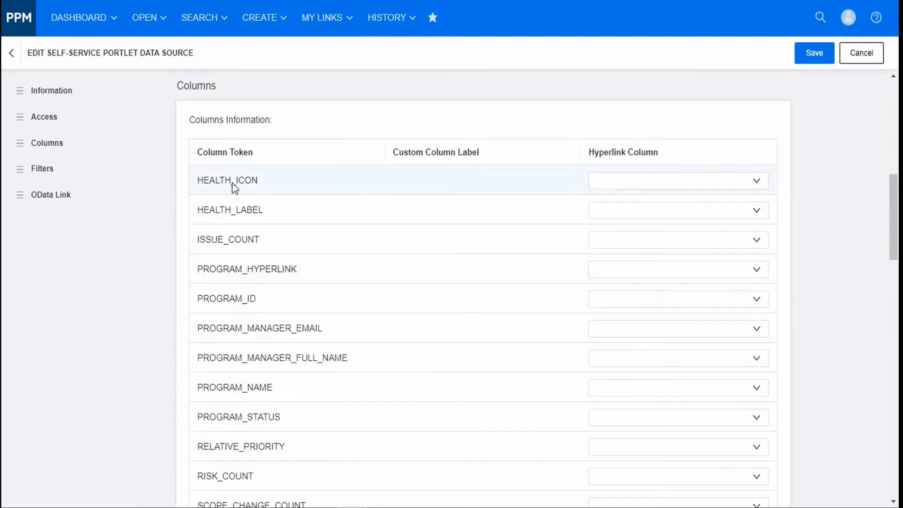
left_click(429, 180)
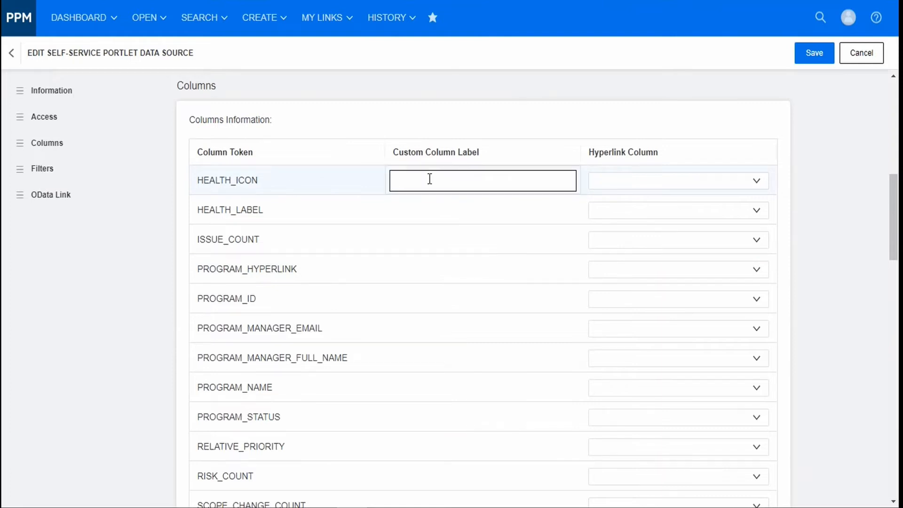
type("Health Icon")
left_click(423, 214)
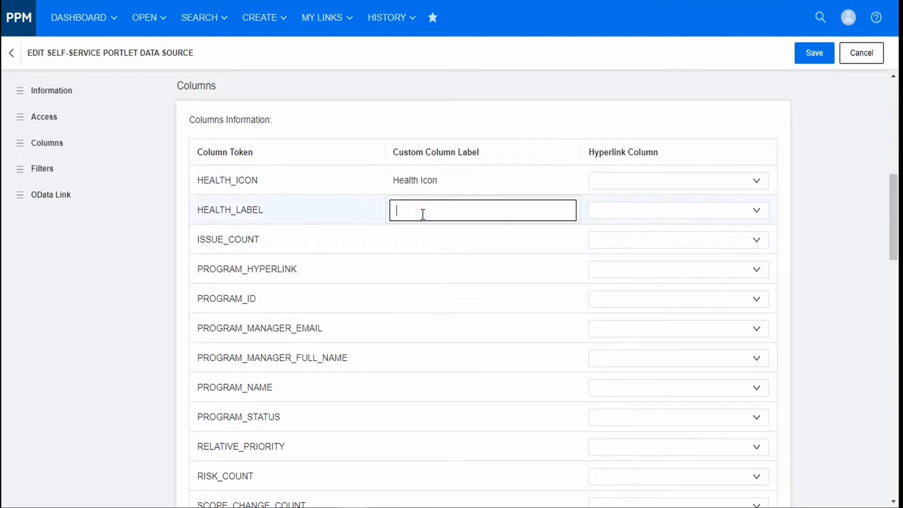
type("Health")
left_click(427, 245)
type("Issues#")
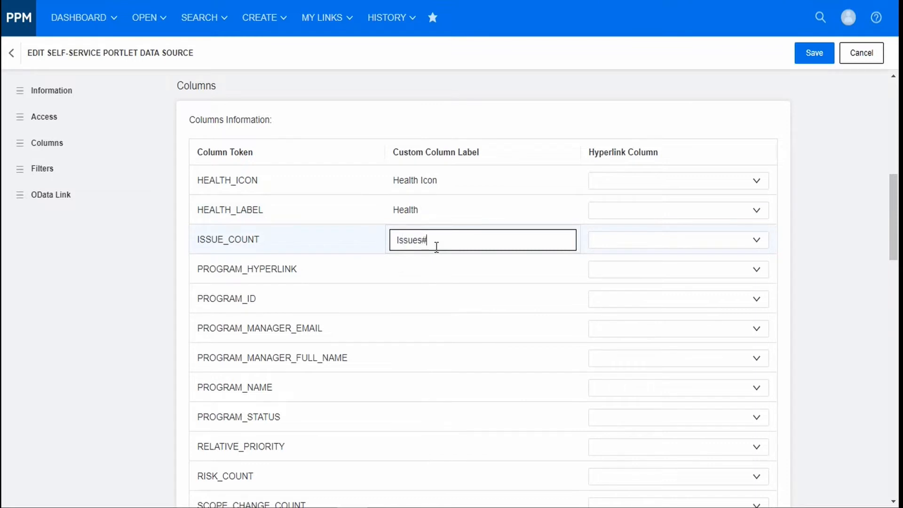
- Set the custom column labels Link for PROGRAM_HYPERLINK, Managers for PROGRAM_MANAGER_FULL_NAME and Name for PROGRAM_NAME
left_click(429, 274)
type("Link")
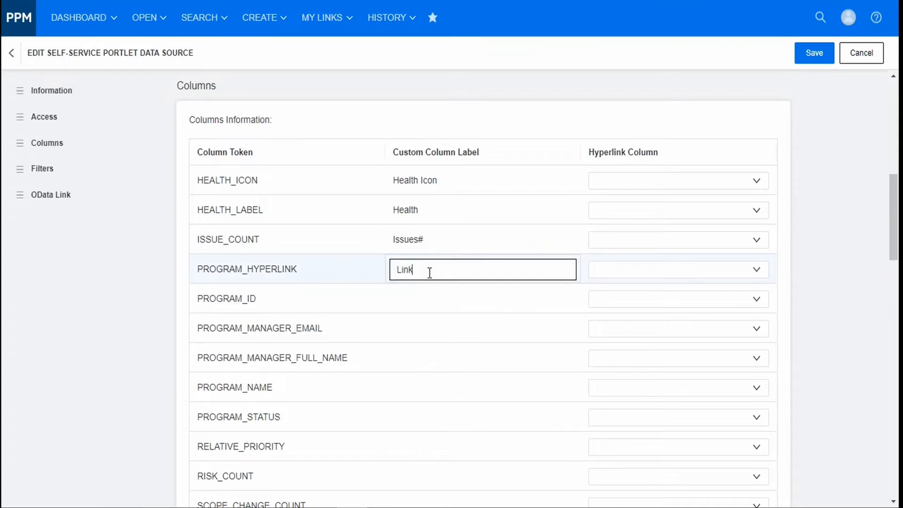
left_click(427, 296)
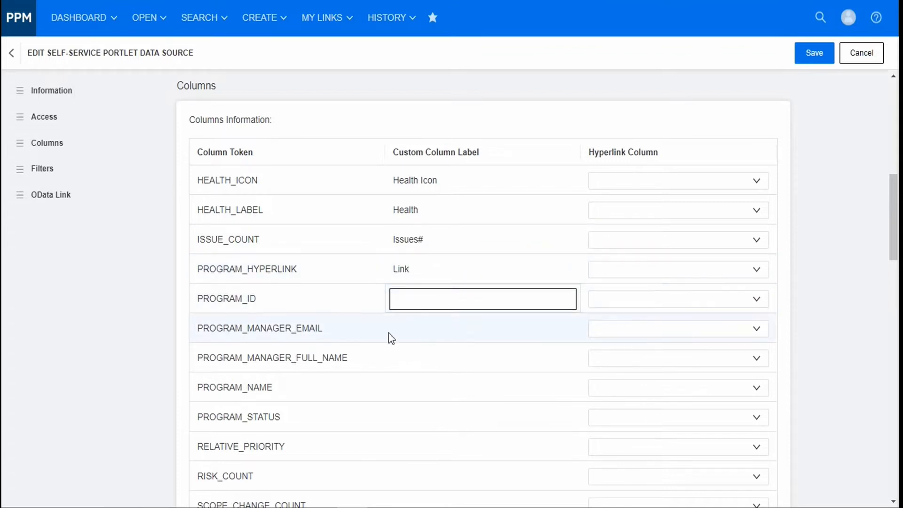
left_click(432, 356)
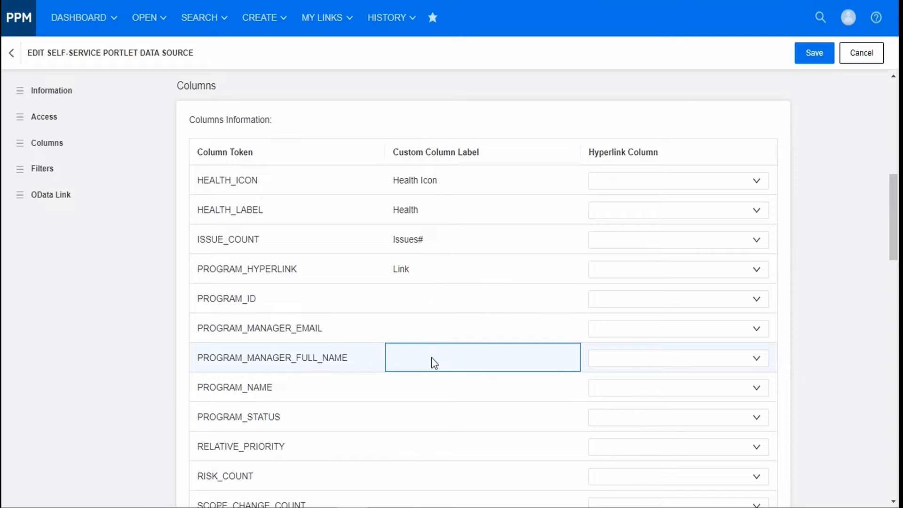
type("Managers")
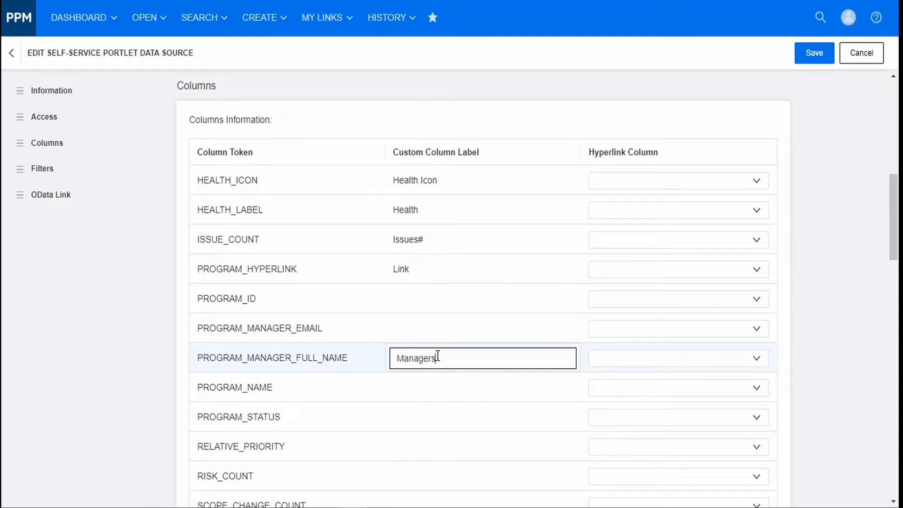
left_click(438, 388)
type("Name")
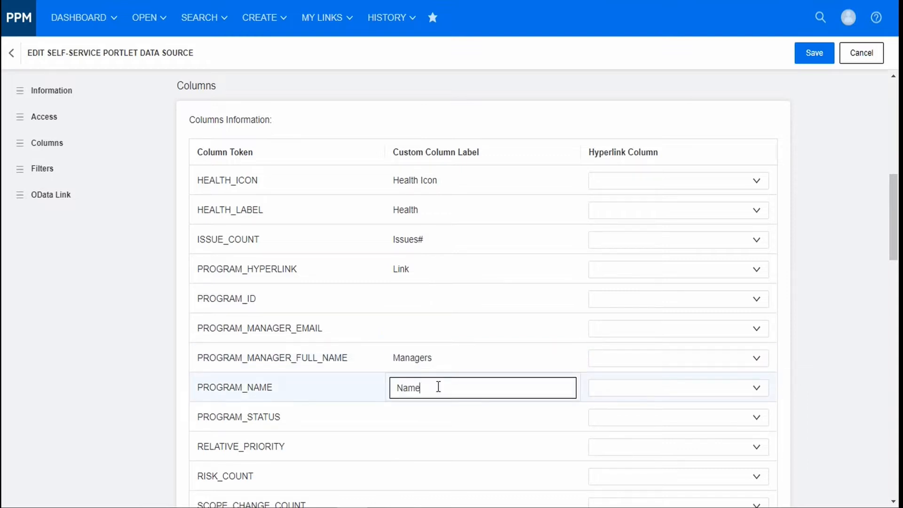
- Set the custom column labels Status for PROGRAM_STATUS and Risks# for RISK_COUNT
scroll(430, 417, "down", 1)
scroll(430, 417, "down", 1)
left_click(423, 353)
type("Sa")
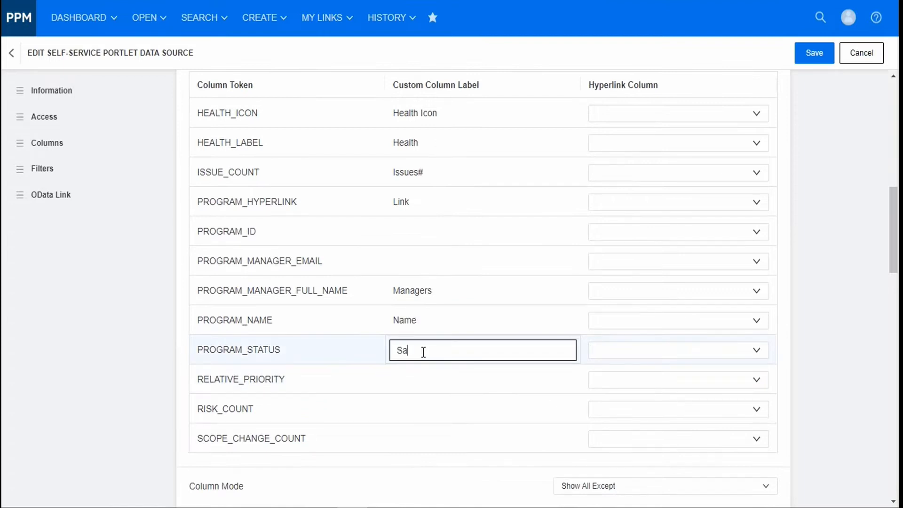
key("BackSpace")
type("tatus")
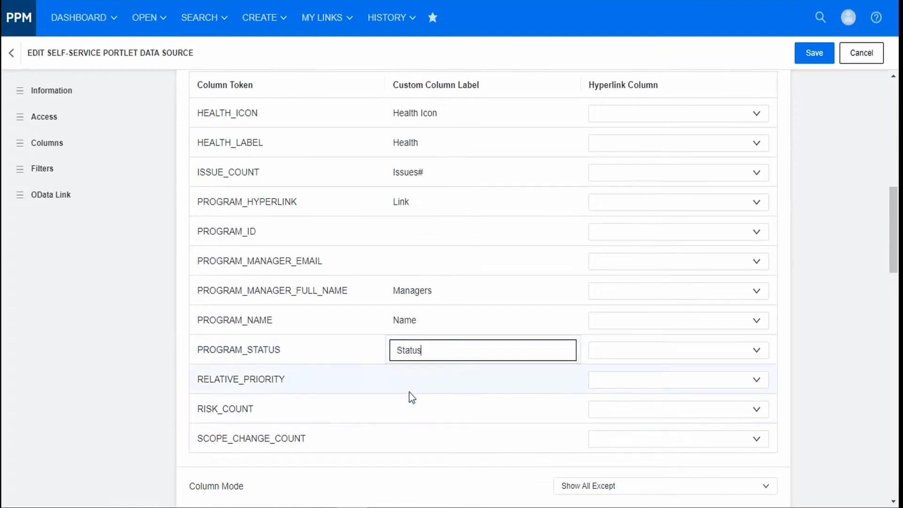
left_click(469, 404)
type("Risks#")
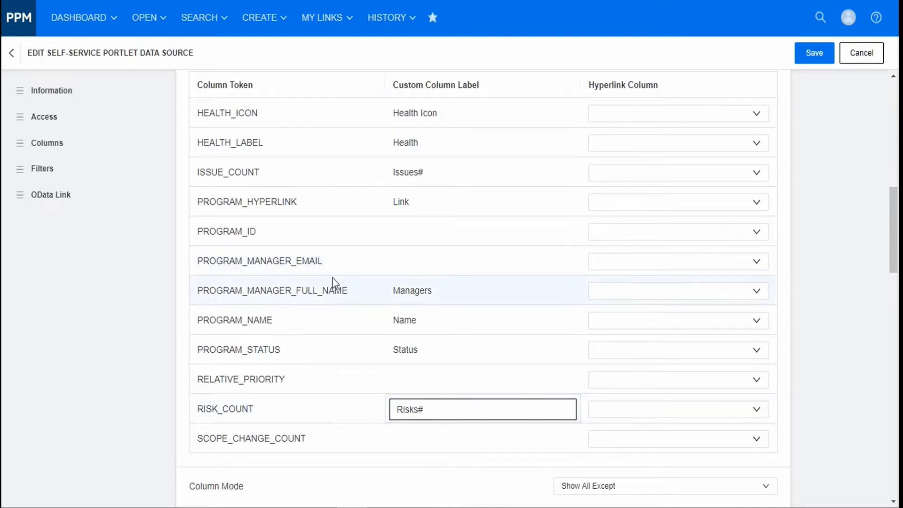
- Set PROGRAM_HYPERLINK as the hyperlink column for PROGRAM_NAME and check the column settings
left_click(757, 322)
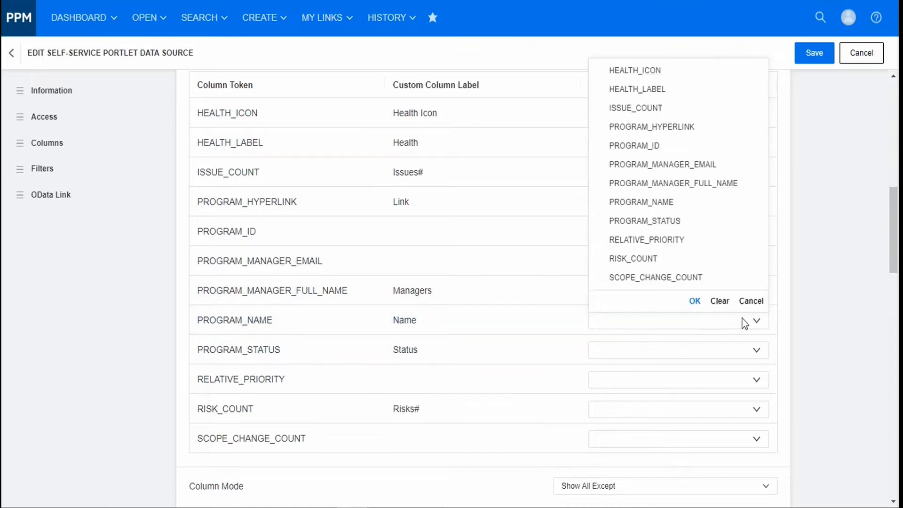
left_click(664, 134)
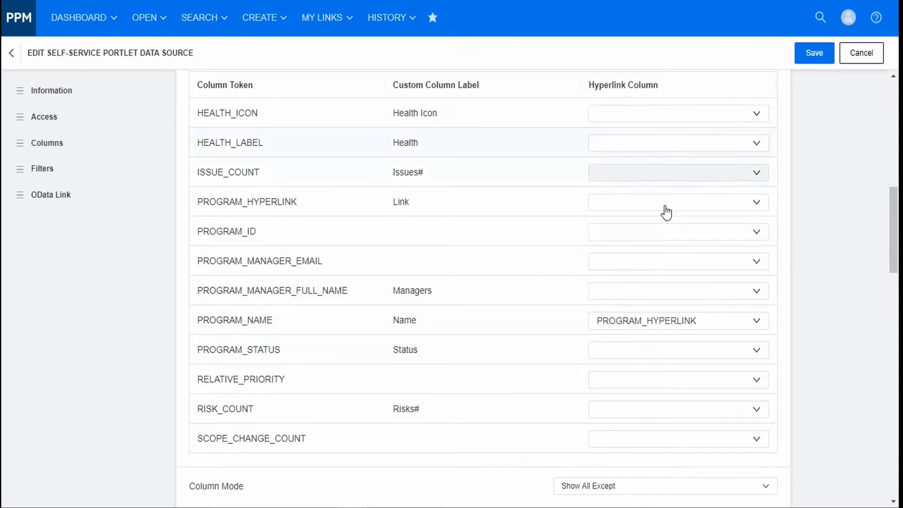
scroll(488, 318, "down", 4)
scroll(492, 319, "up", 3)
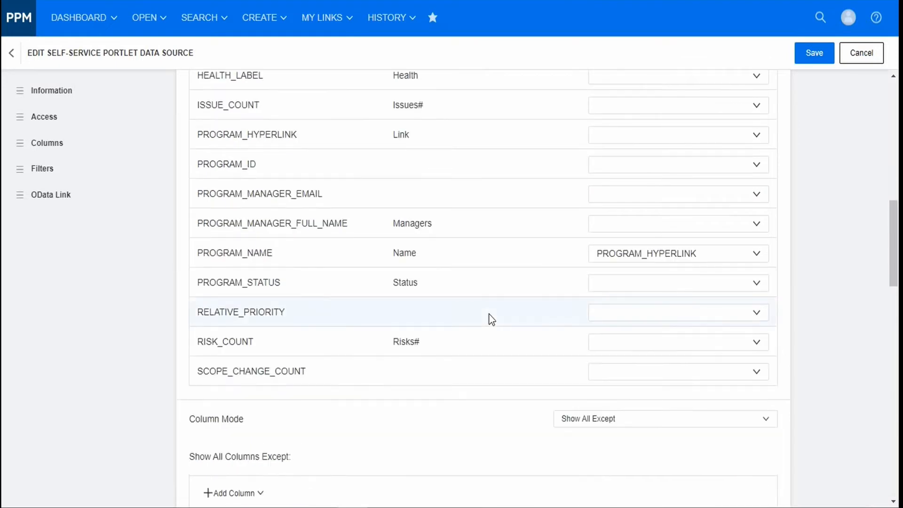
scroll(492, 319, "down", 4)
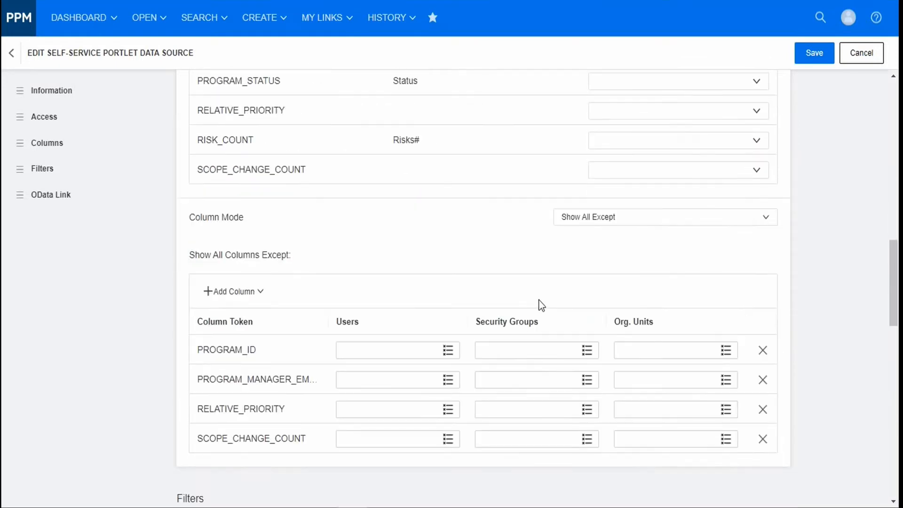
- Save the data source, switch the Story points portlet's preferences to the My Program Info data source and choose the grid visualization
left_click(818, 54)
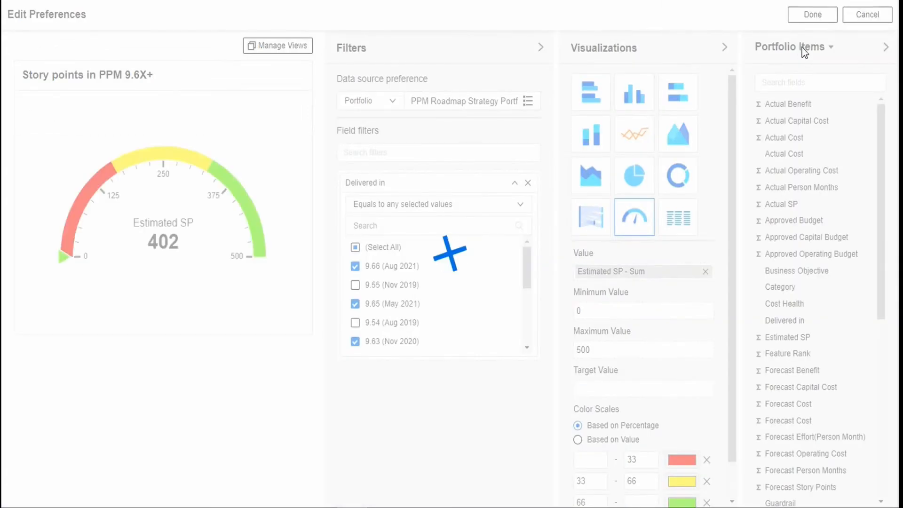
left_click(803, 47)
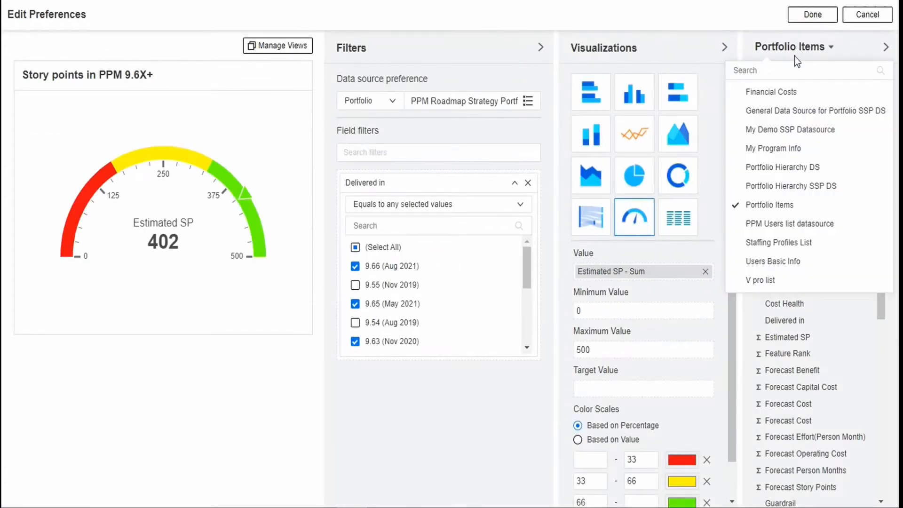
left_click(777, 149)
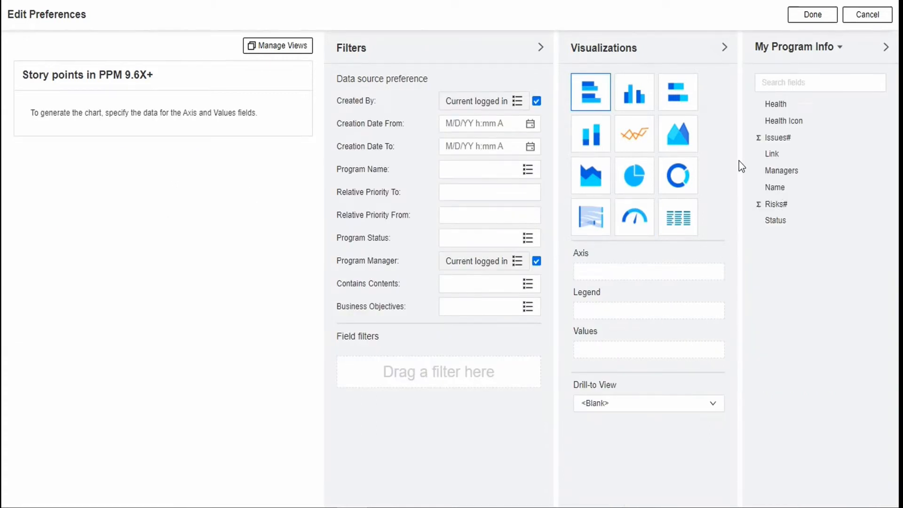
left_click(682, 218)
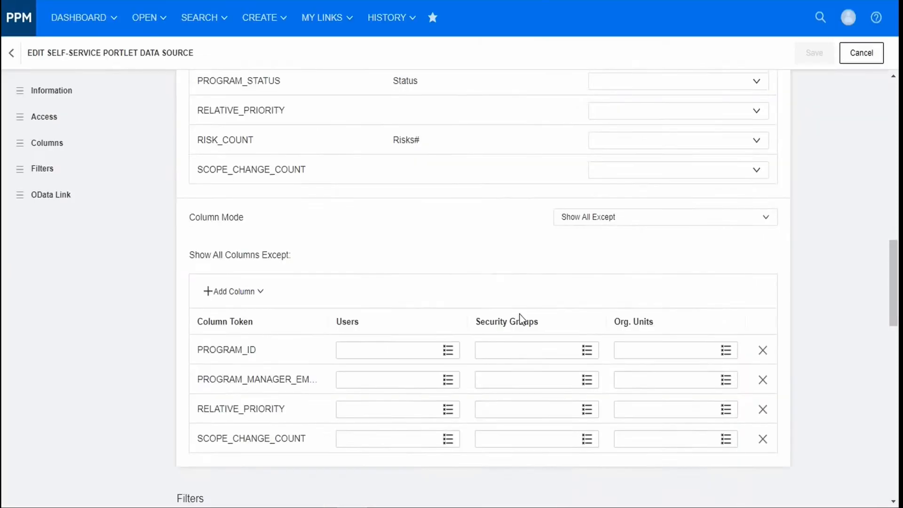
- Set the data source's Filter Mode to Hide All Except
scroll(519, 312, "down", 5)
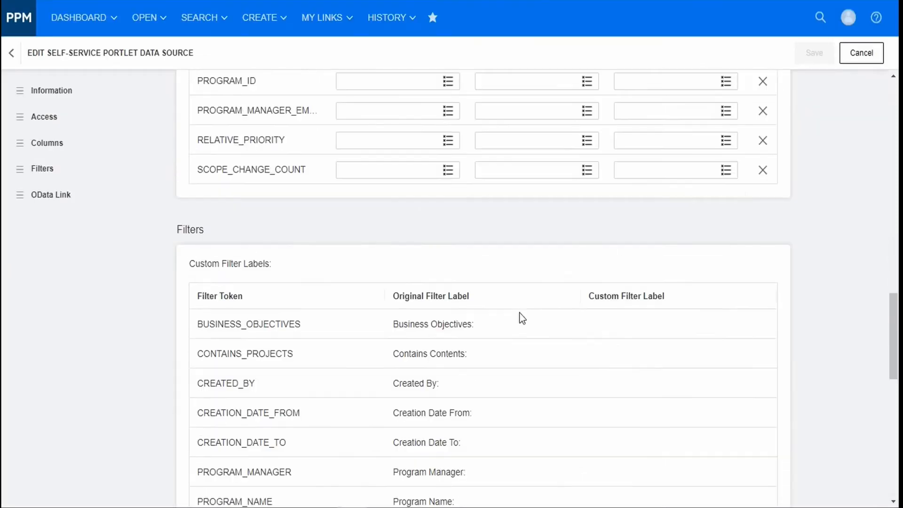
scroll(283, 247, "down", 2)
scroll(333, 228, "up", 8)
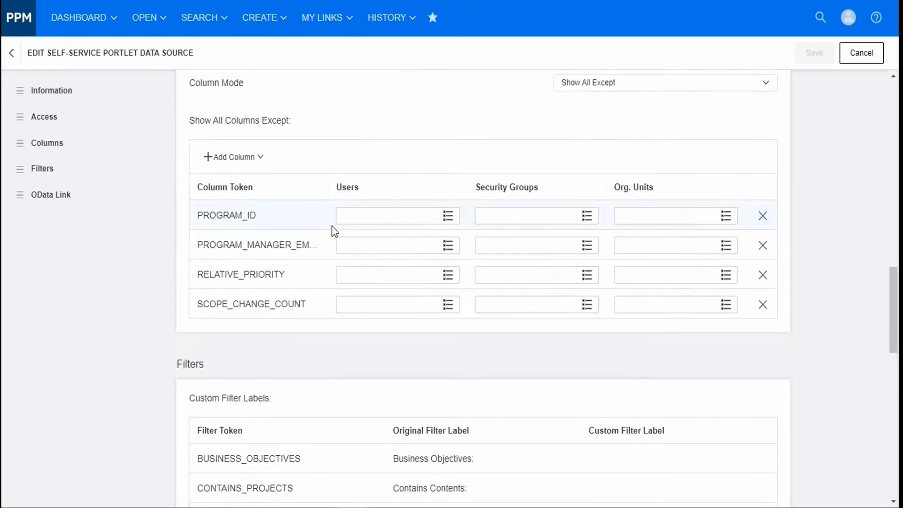
scroll(393, 236, "down", 10)
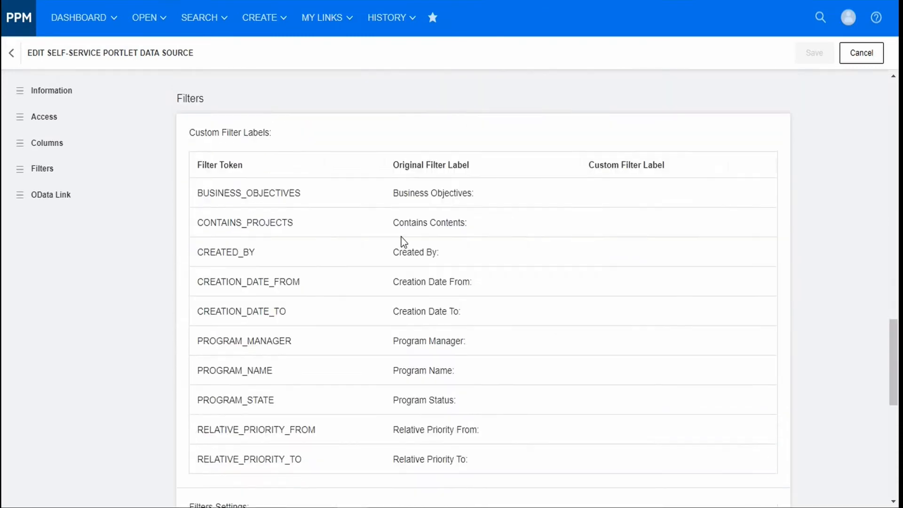
scroll(400, 248, "down", 5)
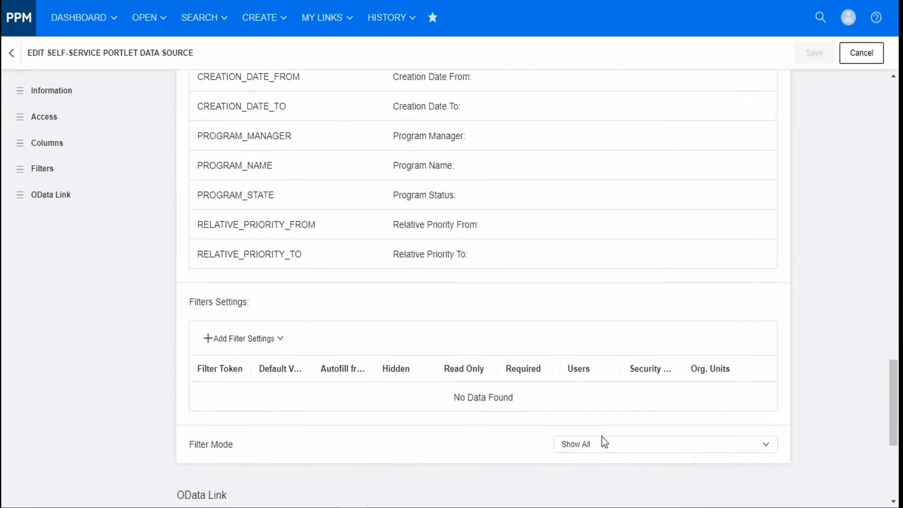
left_click(599, 443)
left_click(592, 426)
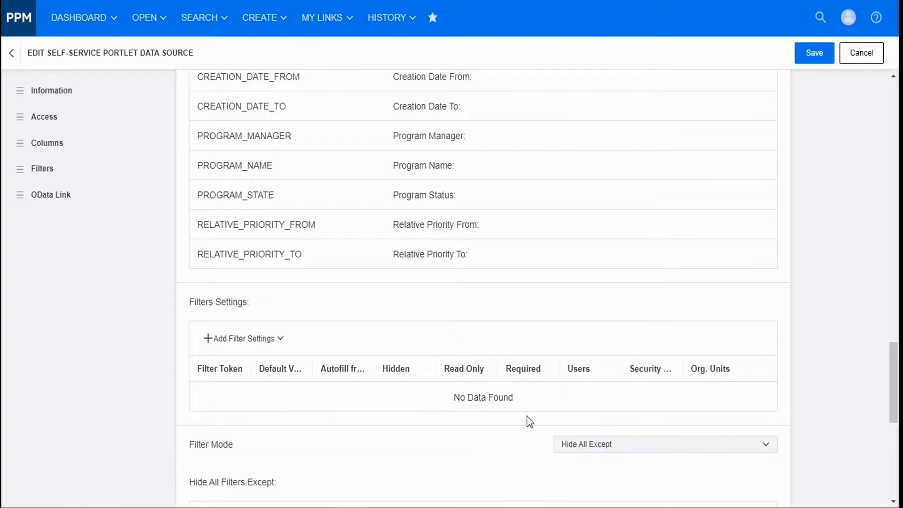
- Add PROGRAM_MANAGER to the Hide All Filters Except list and review the filter settings
scroll(414, 391, "down", 3)
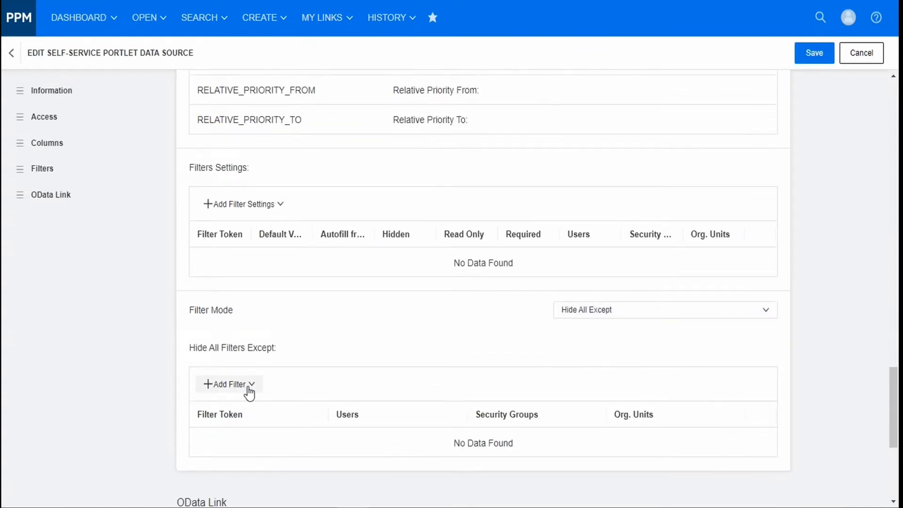
left_click(247, 392)
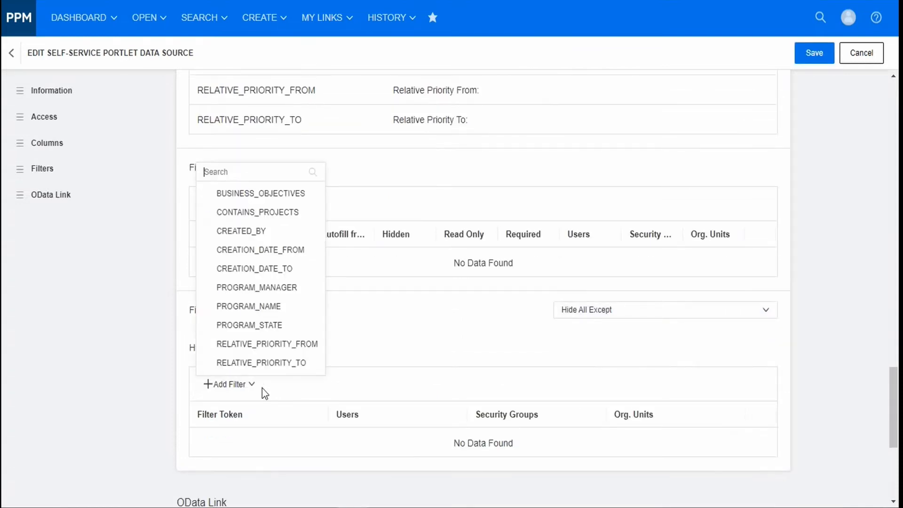
left_click(284, 289)
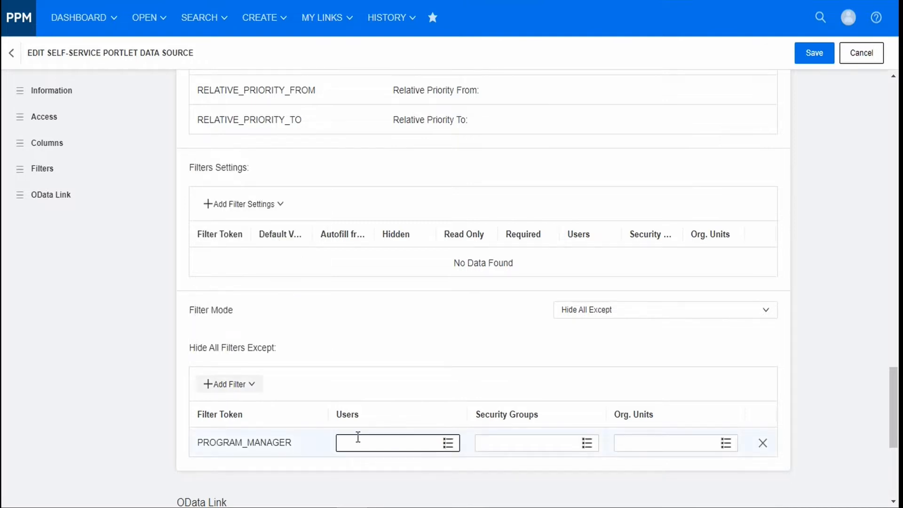
scroll(330, 346, "up", 4)
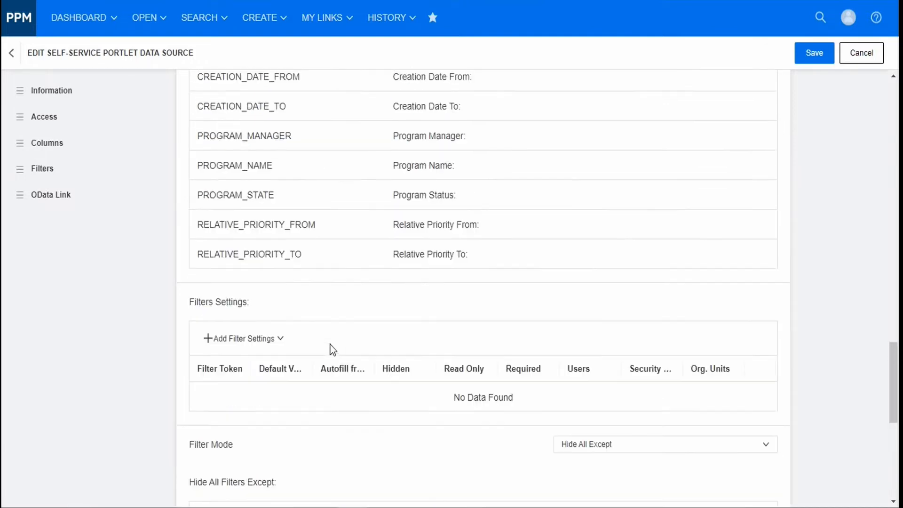
scroll(331, 352, "up", 2)
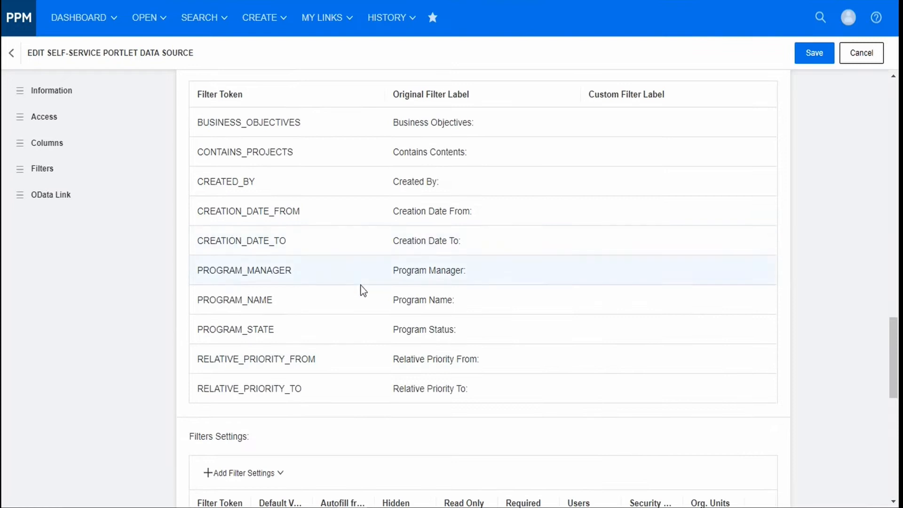
scroll(260, 320, "down", 5)
scroll(377, 136, "up", 3)
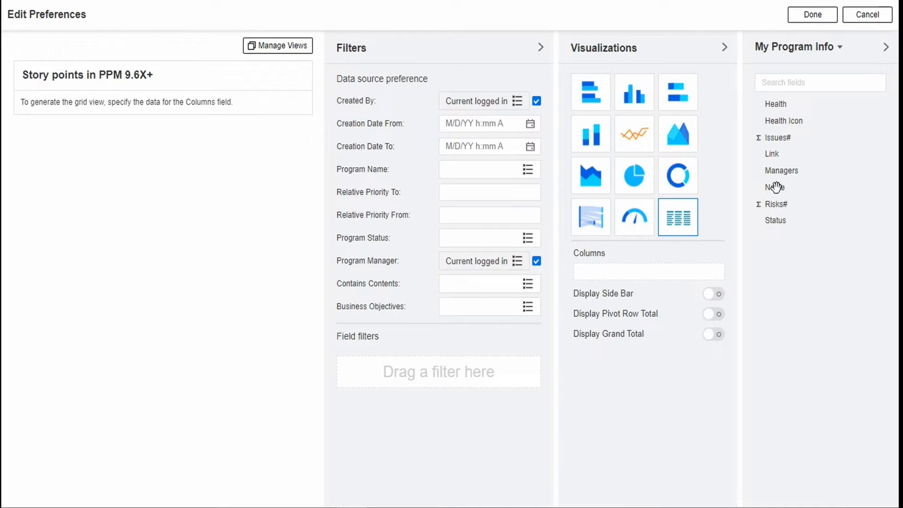
- Add Name as a grid column in the portlet preferences and clear the current-user options for Created By and Program Manager
left_click_drag(776, 188, 637, 269)
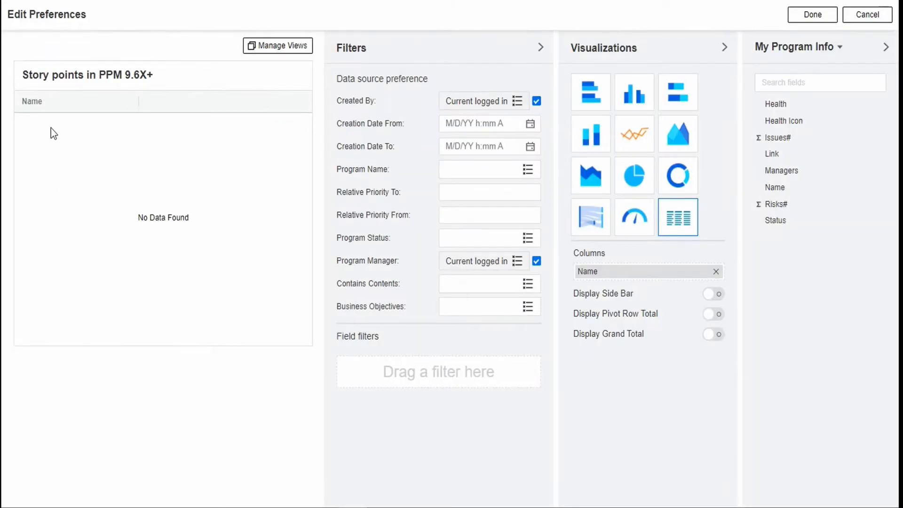
left_click(536, 101)
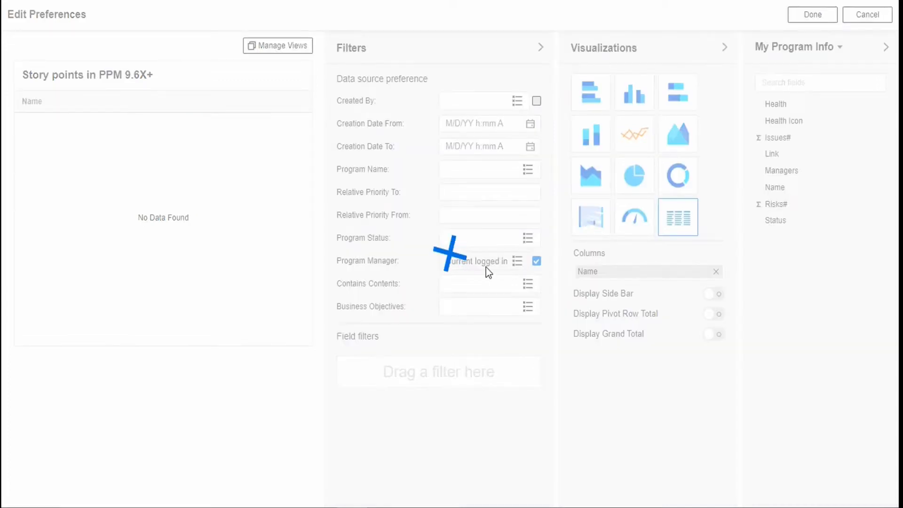
left_click(536, 261)
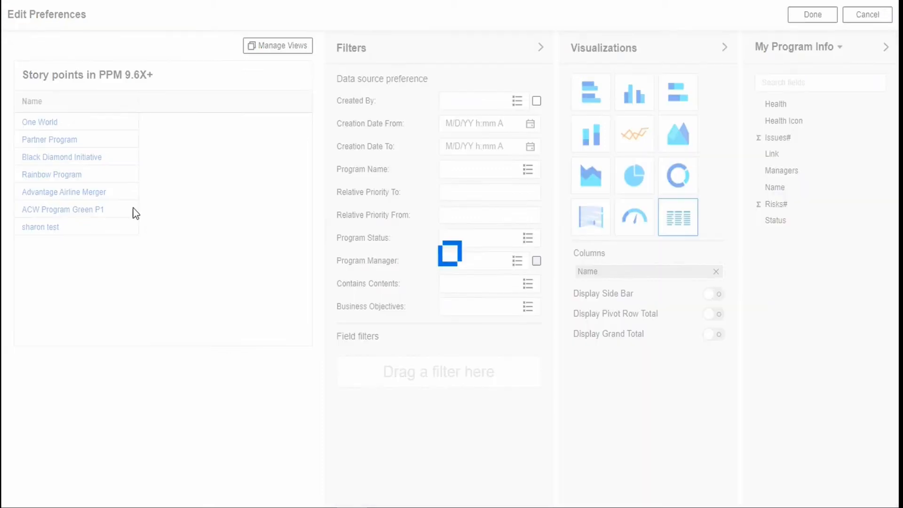
- Add a filter setting for PROGRAM_MANAGER in the data source and turn off its autofill option
scroll(183, 188, "down", 5)
scroll(187, 194, "up", 5)
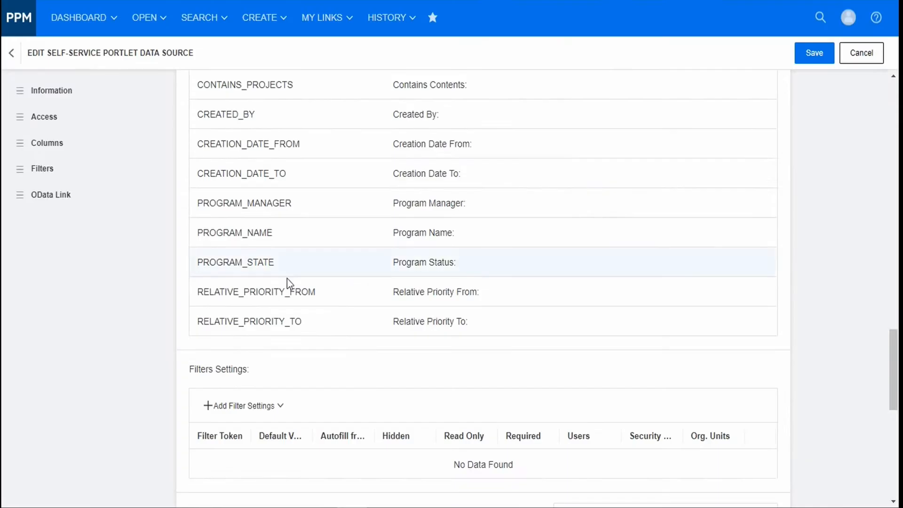
scroll(287, 280, "down", 4)
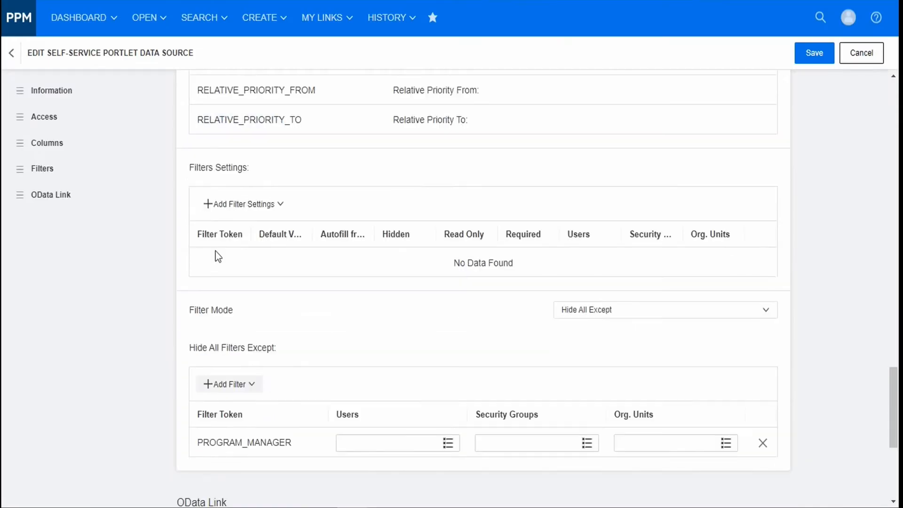
left_click(259, 206)
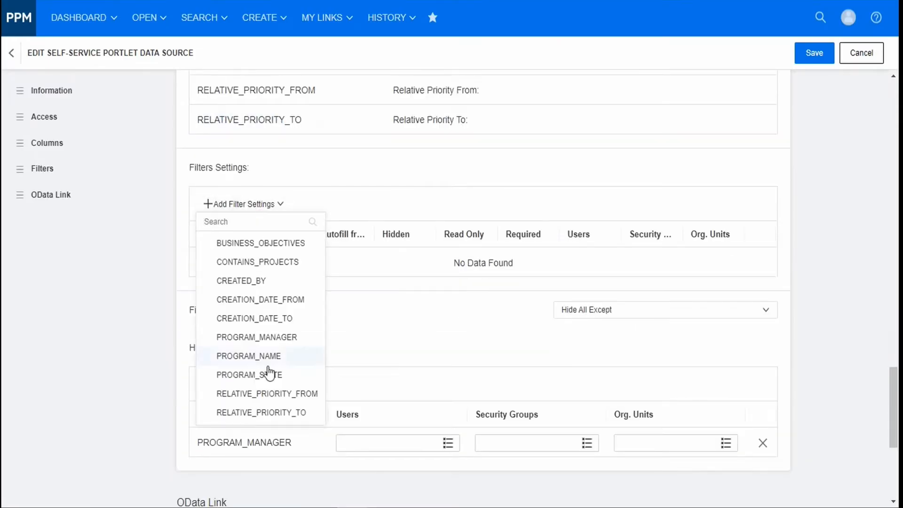
left_click(273, 337)
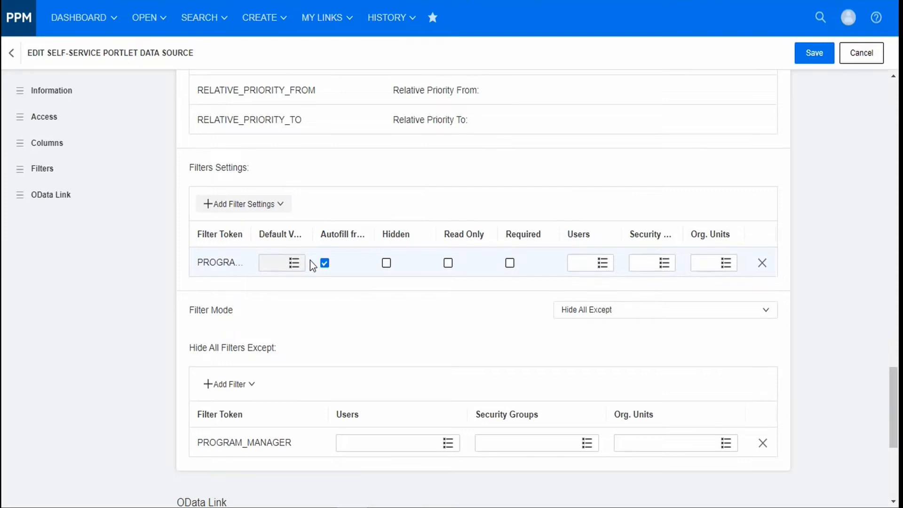
left_click(326, 264)
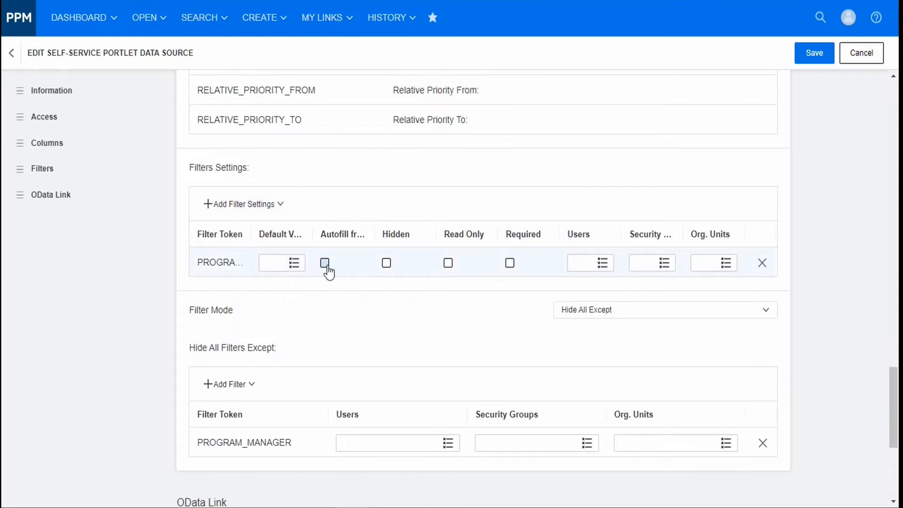
- Widen the autofill and Filter Token columns of the Filters Settings table and save the data source
left_click_drag(374, 229, 398, 230)
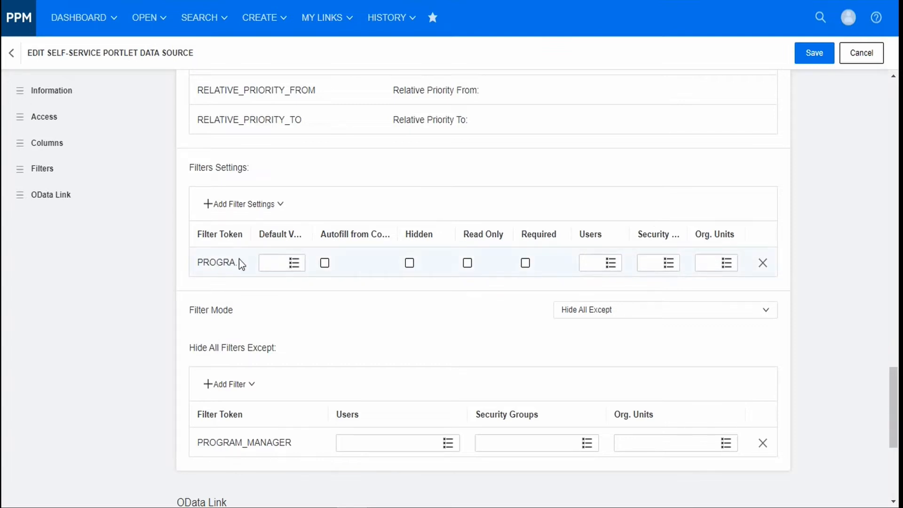
left_click_drag(250, 230, 279, 231)
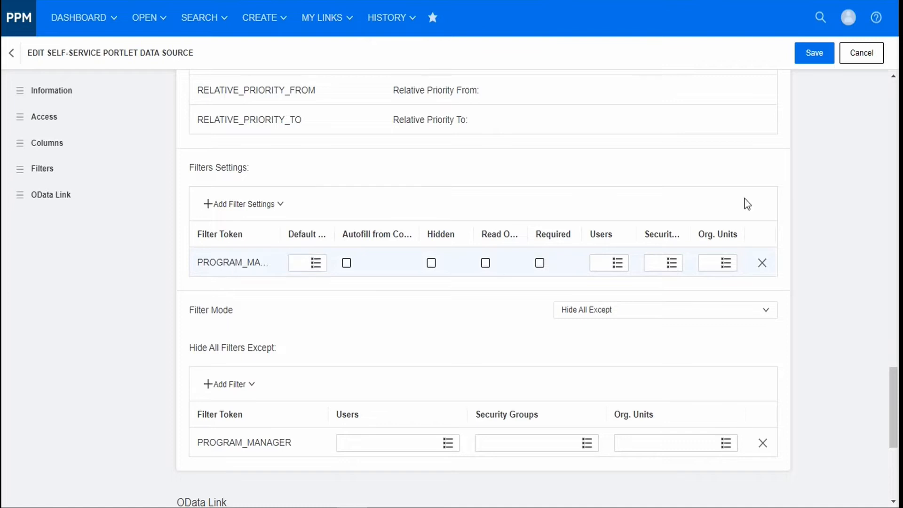
left_click(816, 55)
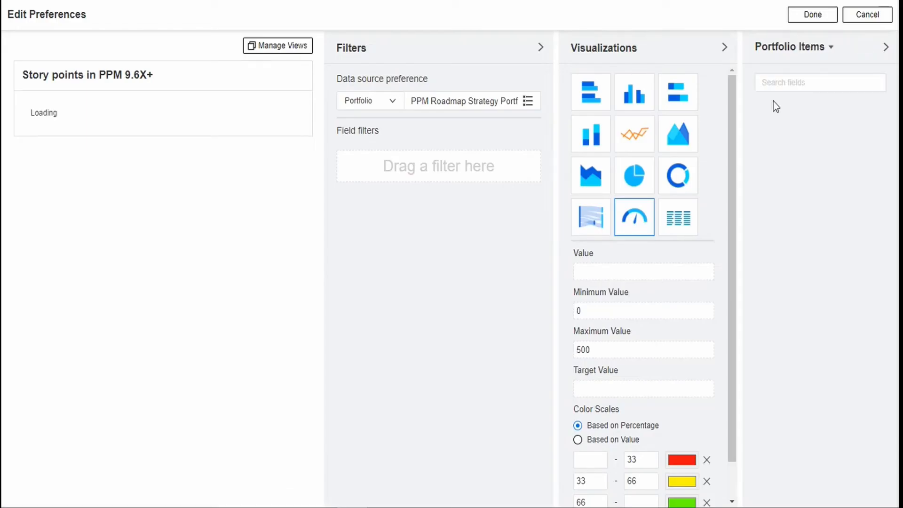
- Change the Story points portlet's data source from Portfolio Items to My Program Info and use the grid visualization
left_click(787, 48)
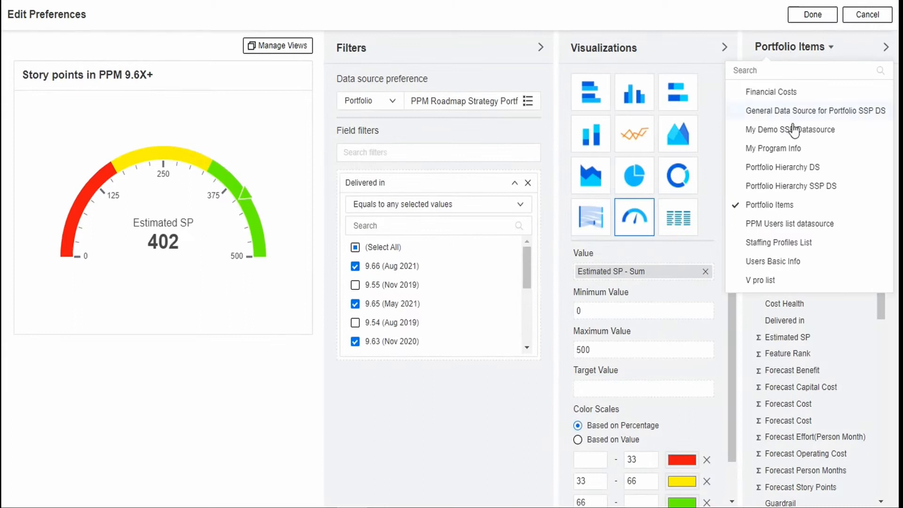
left_click(790, 149)
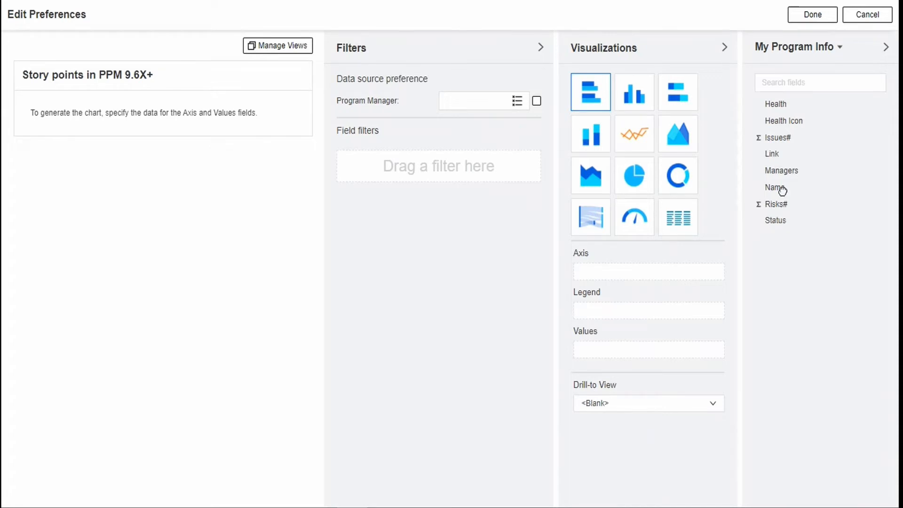
left_click_drag(783, 190, 779, 193)
left_click_drag(780, 194, 688, 258)
left_click(684, 223)
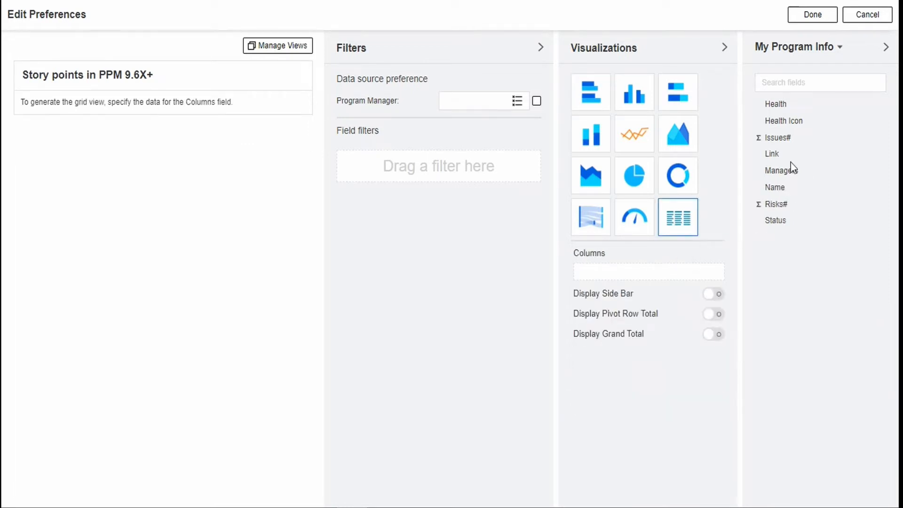
- Add Name, Health Icon, Managers and Issues# as grid columns and apply the portlet preferences to the dashboard
left_click_drag(775, 187, 645, 269)
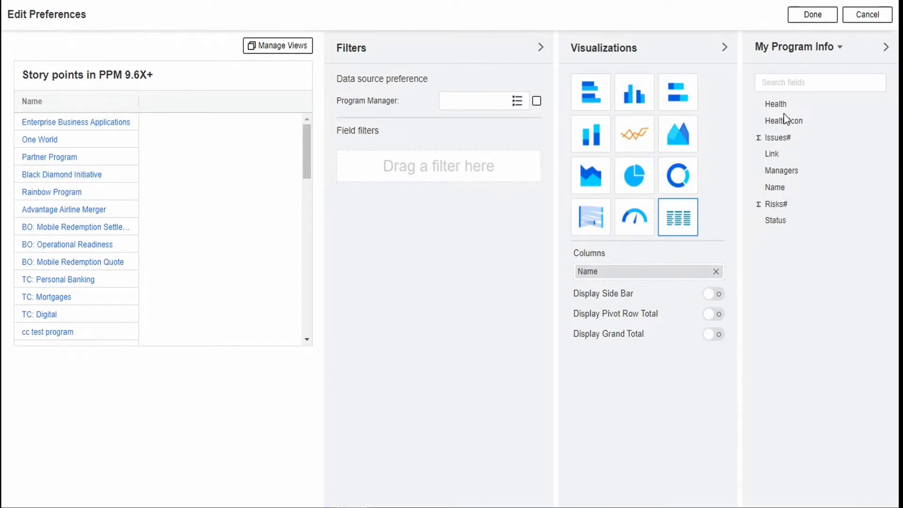
mouse_move(784, 114)
left_mouse_down()
mouse_move(695, 181)
mouse_move(622, 280)
left_mouse_up()
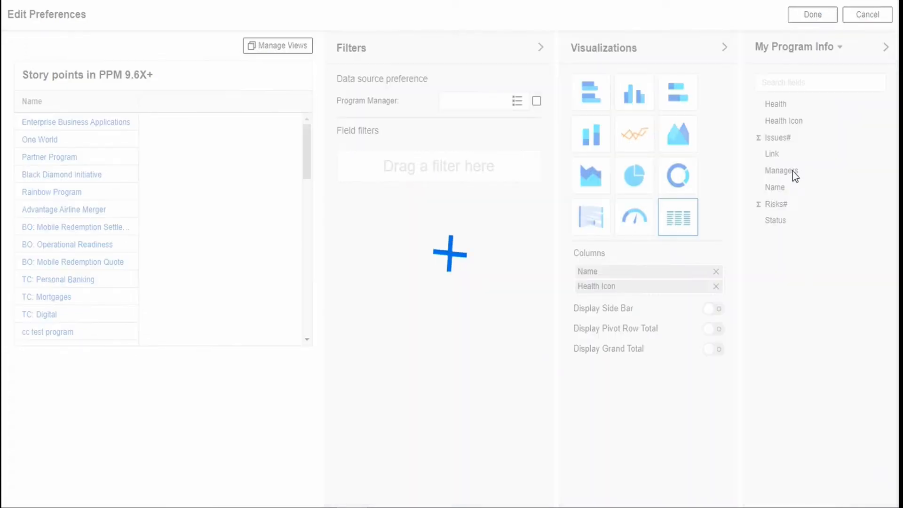
mouse_move(792, 168)
left_mouse_down()
mouse_move(768, 175)
mouse_move(626, 289)
mouse_move(629, 299)
left_mouse_up()
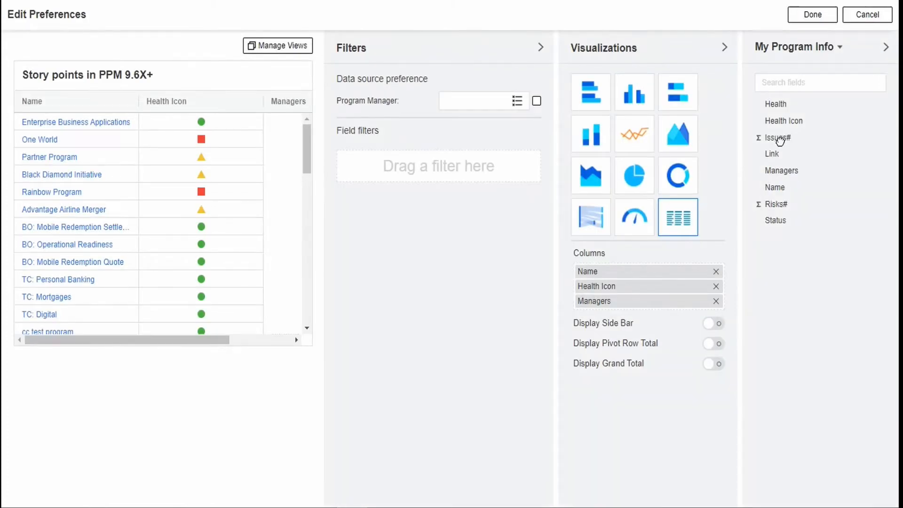
left_click_drag(779, 140, 657, 304)
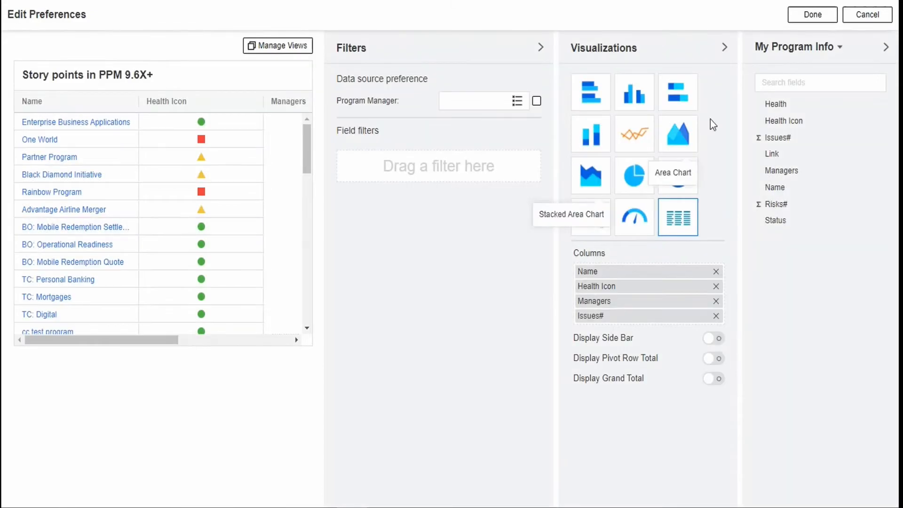
left_click(813, 14)
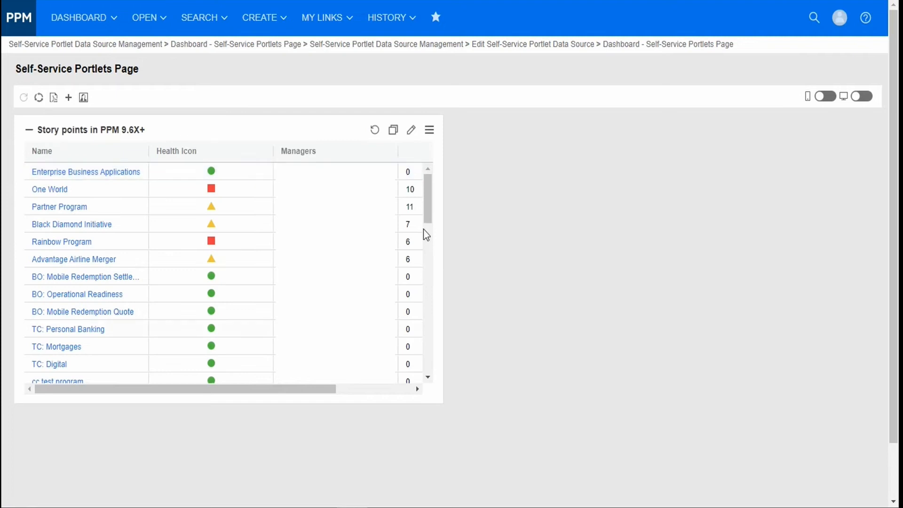
left_click_drag(266, 388, 206, 383)
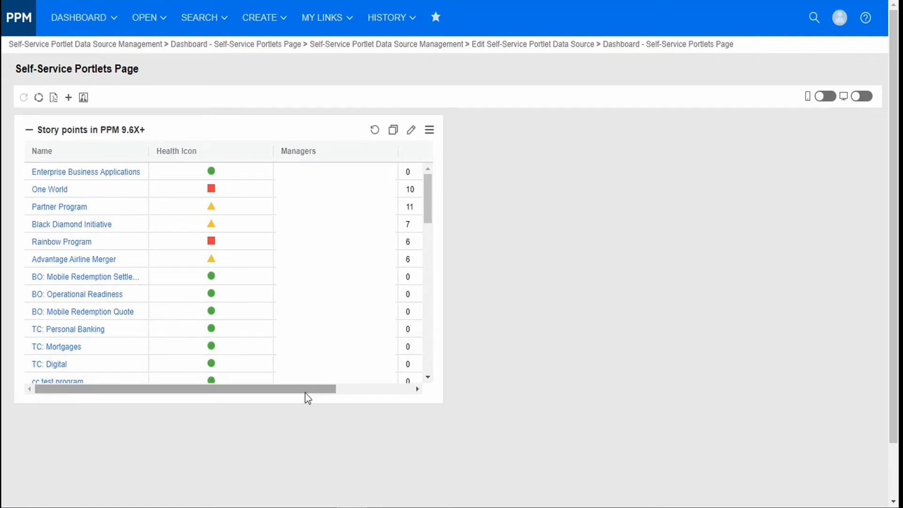
- Open the Story points portlet's preferences and delete its Clustered Bar Chart view
mouse_move(306, 392)
left_mouse_down()
mouse_move(396, 392)
mouse_move(256, 401)
left_mouse_up()
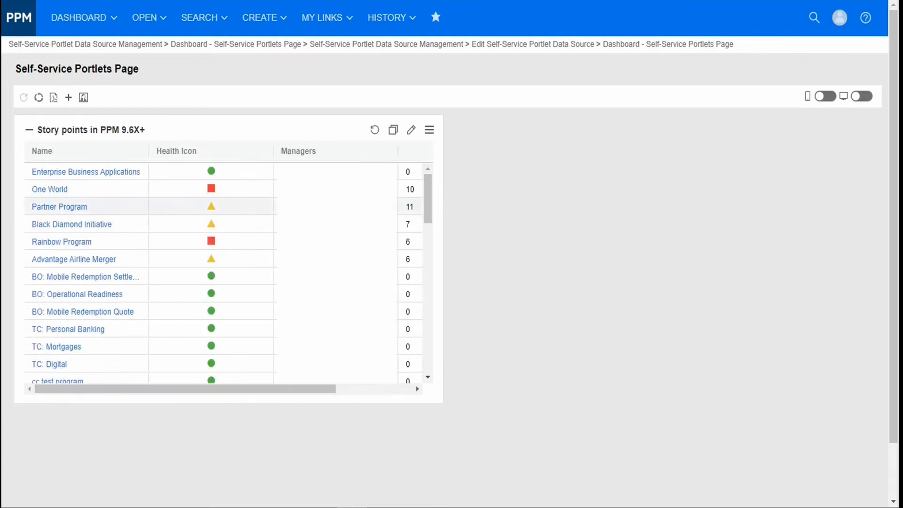
left_click(412, 134)
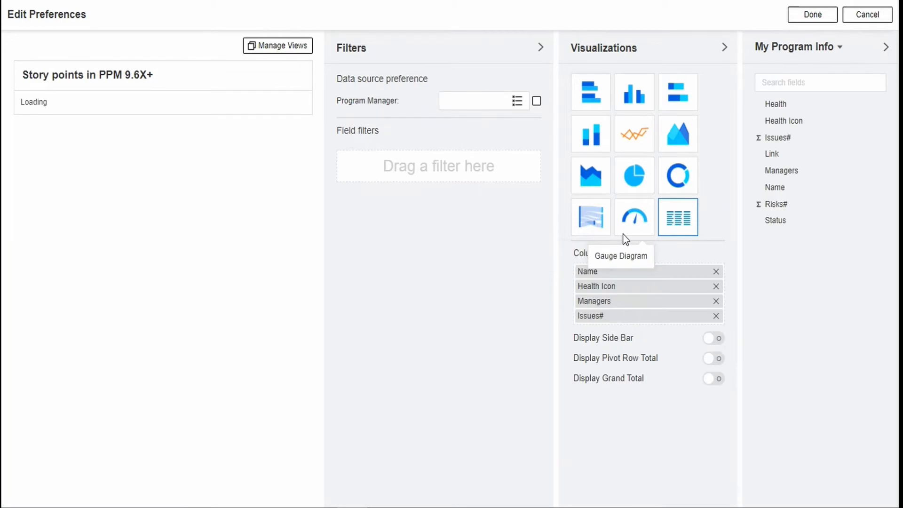
left_click(273, 46)
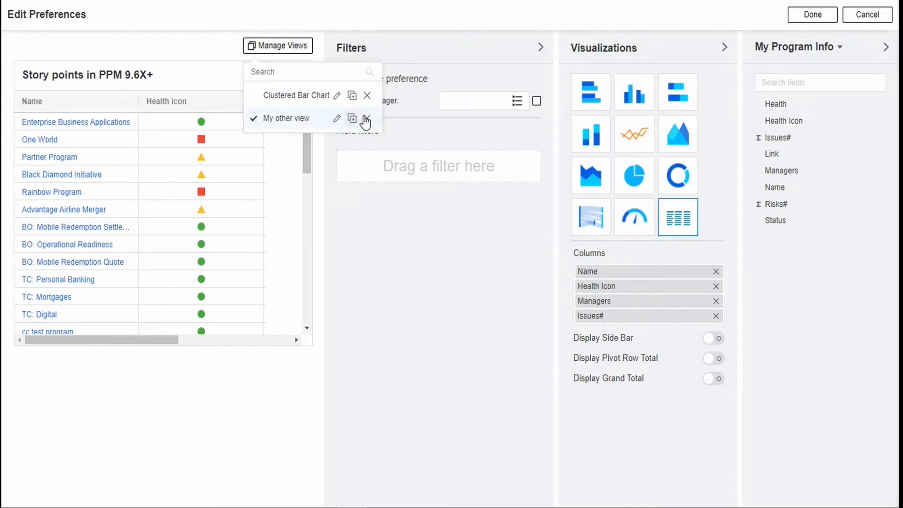
left_click(367, 95)
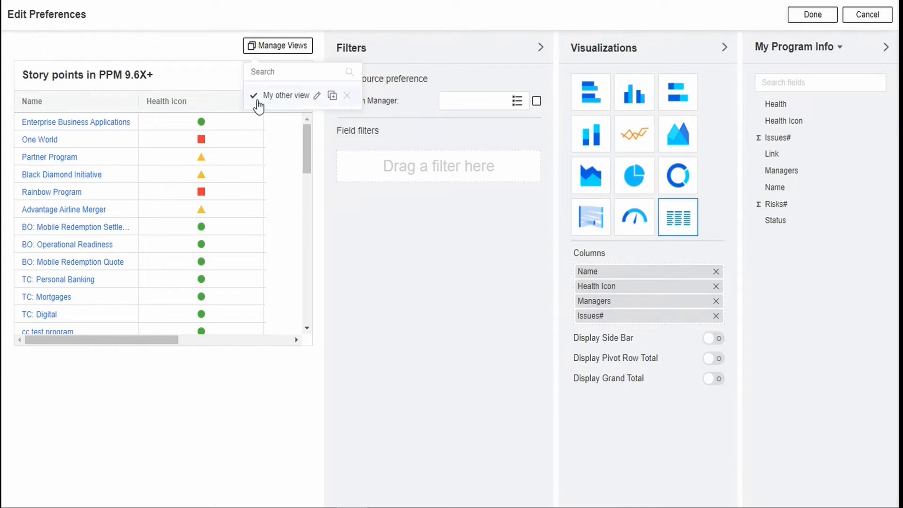
- Rename the portlet view My other view as Grid View
left_click(317, 95)
left_click_drag(469, 252, 346, 256)
type("Grid View")
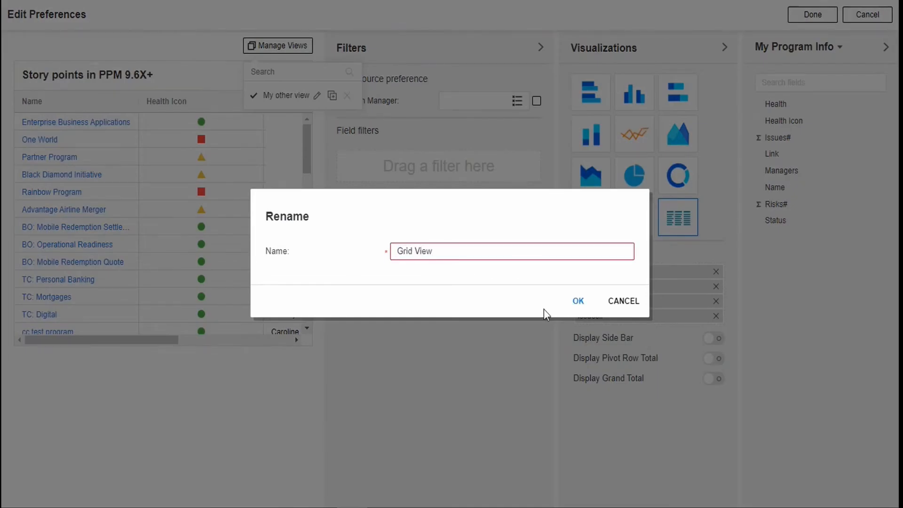
left_click(578, 300)
left_click(278, 46)
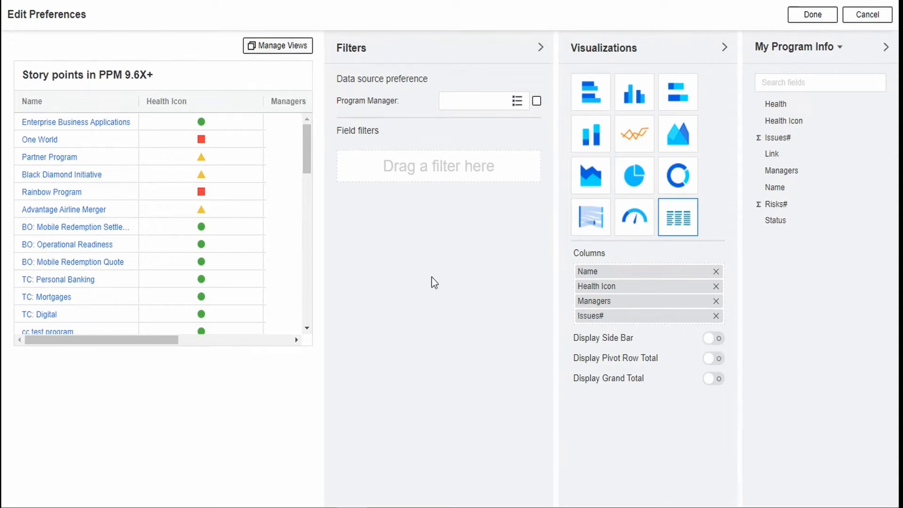
- Copy Grid View into a new view named Bar Chart View of Issues & Risks
left_click(280, 46)
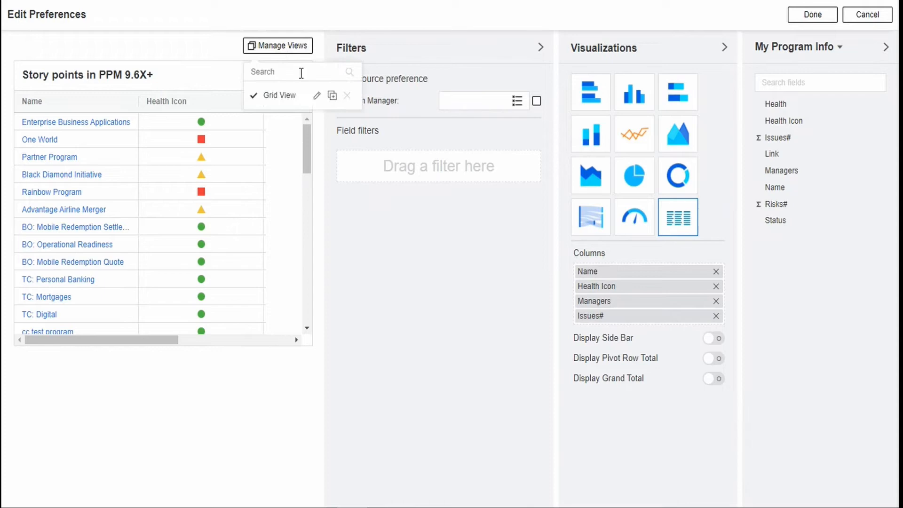
left_click(332, 95)
left_click(434, 250)
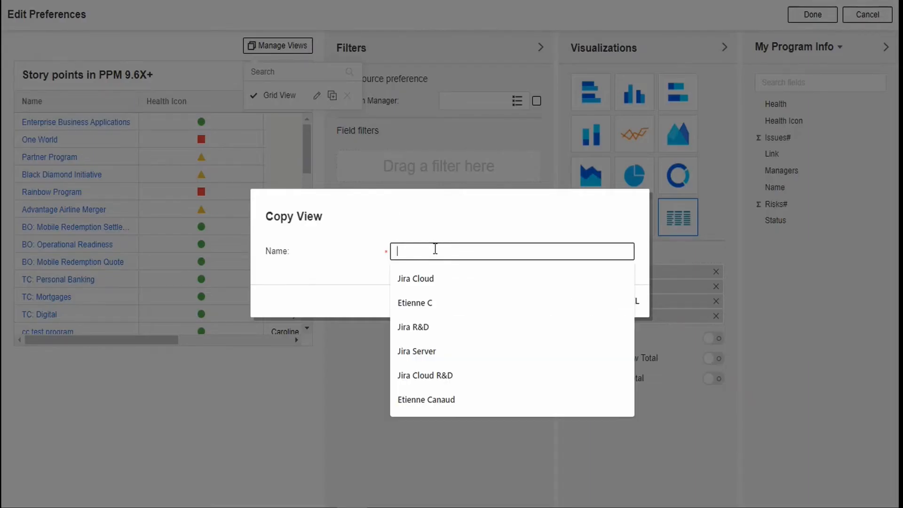
type("Bar Chart View of Issues & Risks")
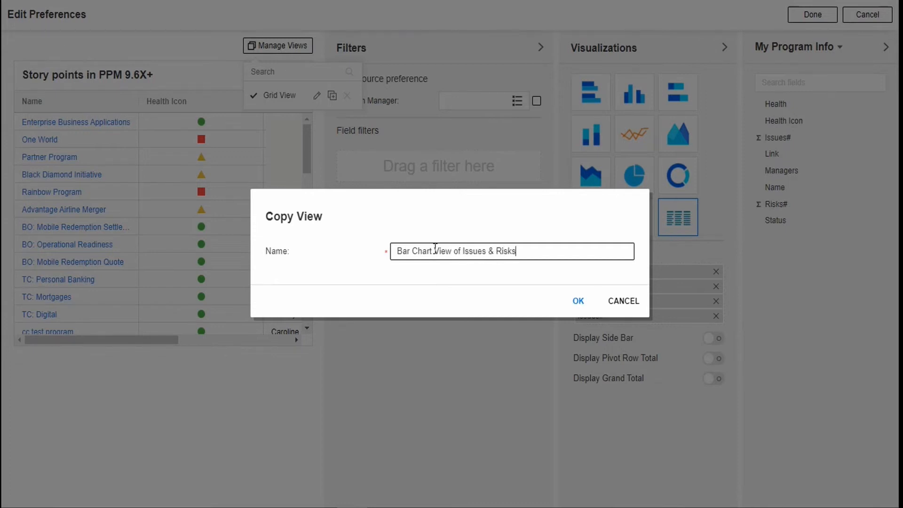
left_click(573, 302)
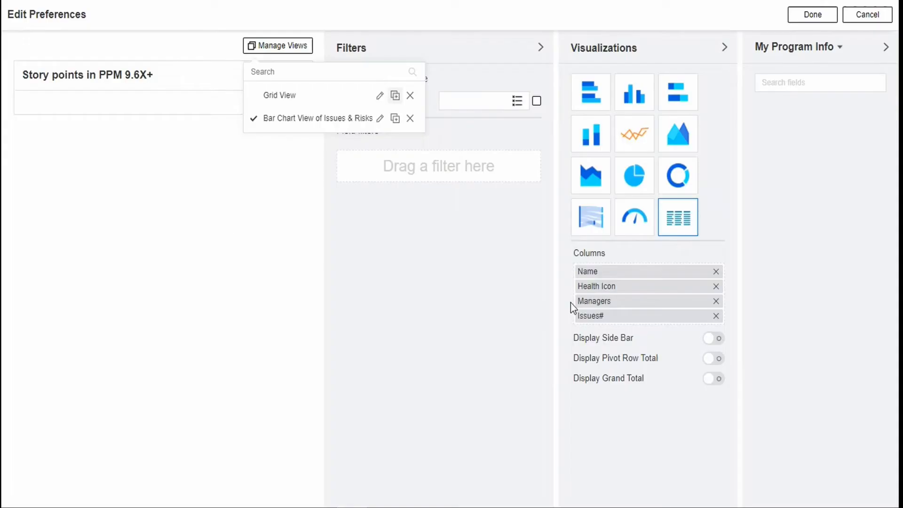
- Make the copied view a clustered column chart with Status as the axis and Risks# and Issues# sums as values
left_click(637, 96)
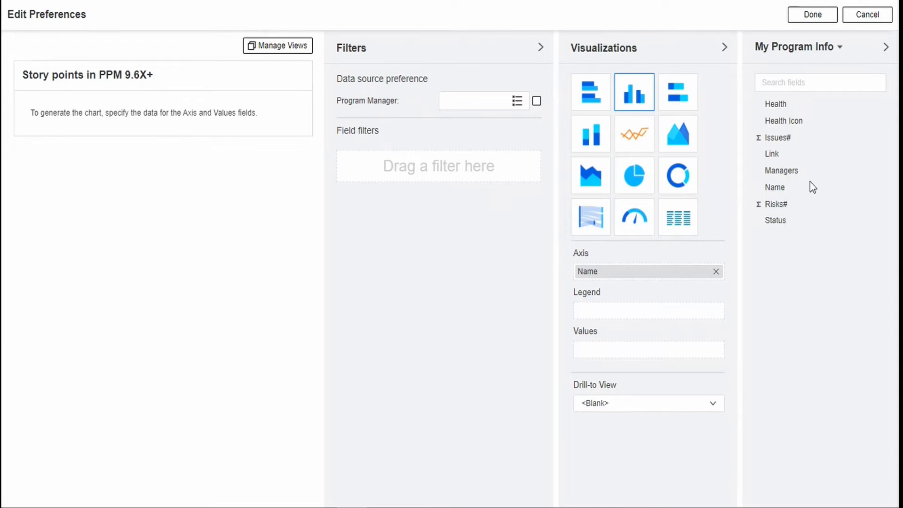
left_click_drag(779, 227, 678, 268)
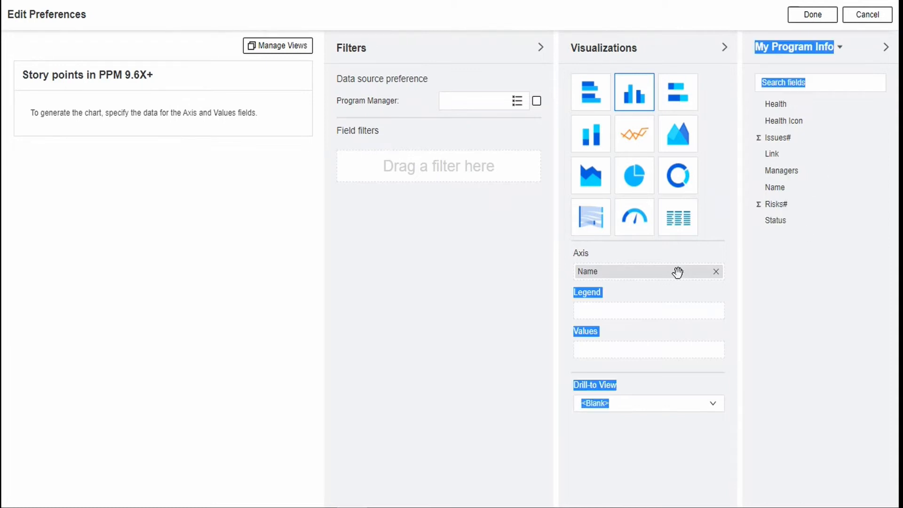
left_click(716, 272)
left_click_drag(777, 220, 670, 272)
left_click(809, 234)
left_click_drag(777, 206, 630, 346)
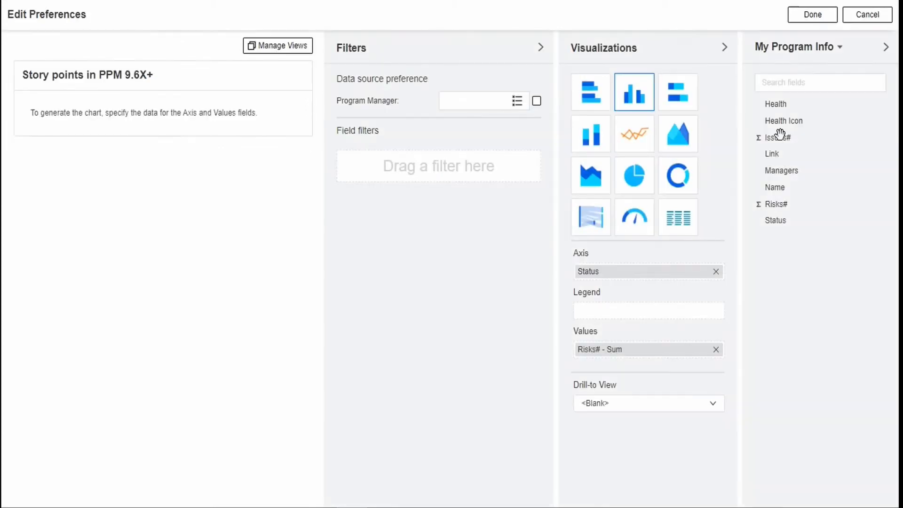
left_click_drag(781, 139, 652, 353)
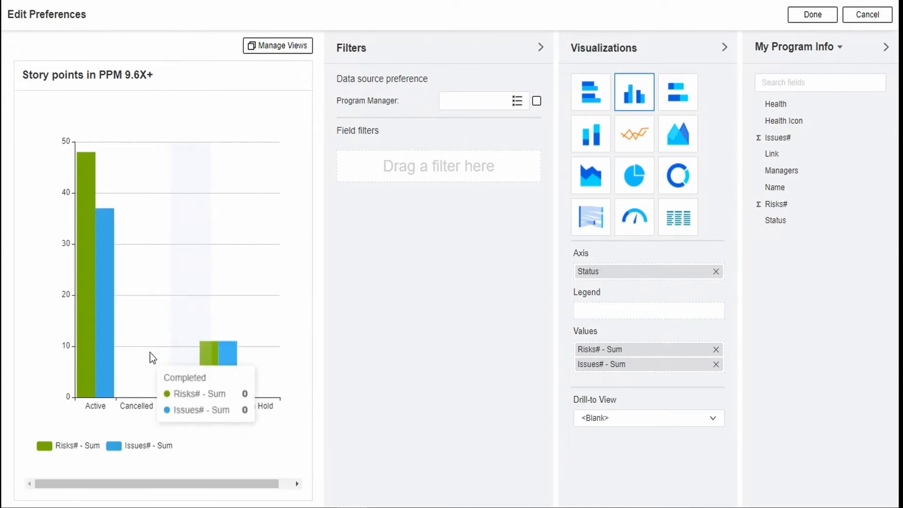
- Preview Grid View in the portlet preferences and return to Bar Chart View of Issues & Risks
left_click(275, 49)
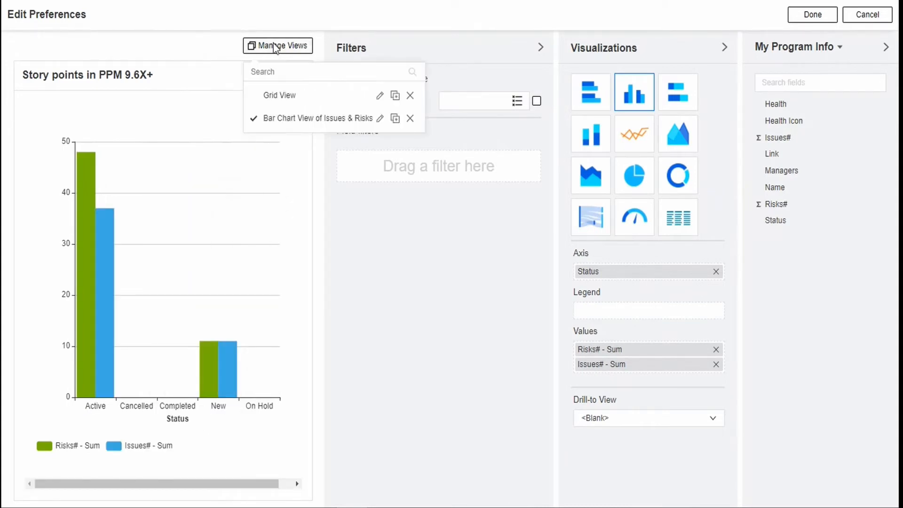
left_click(418, 292)
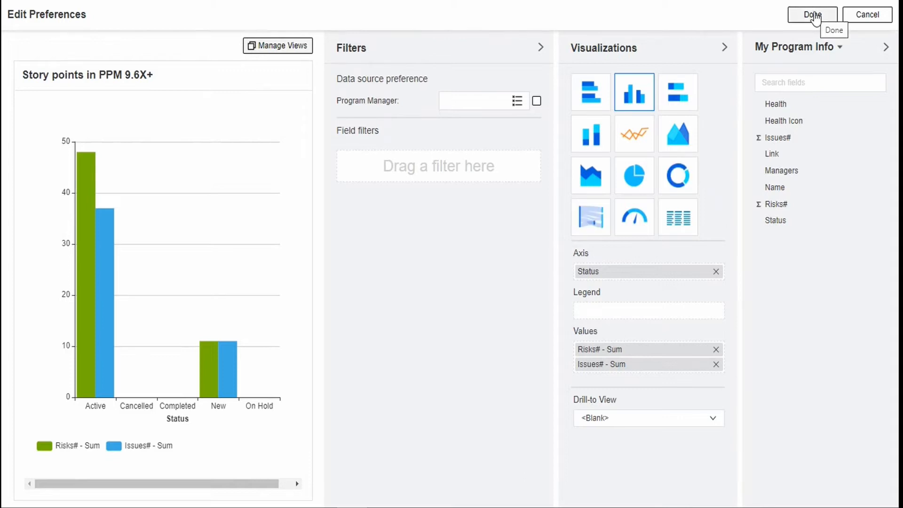
left_click(273, 47)
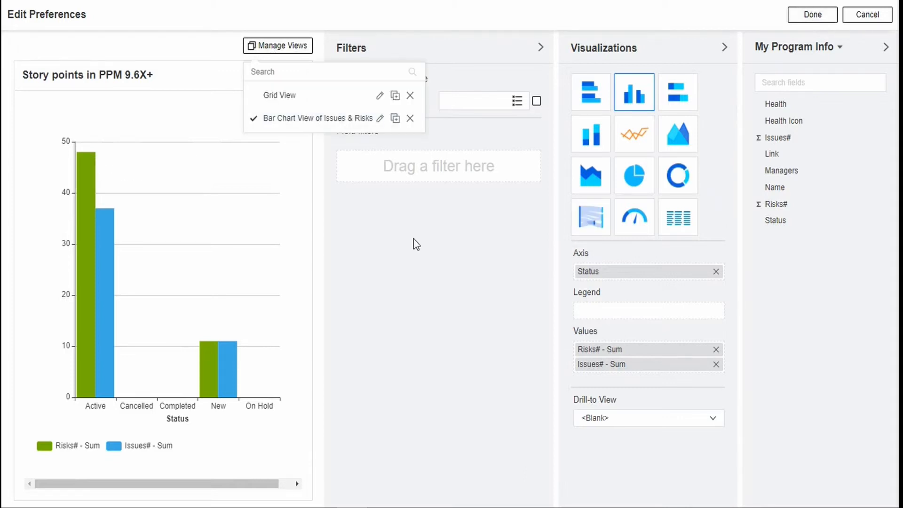
left_click(293, 97)
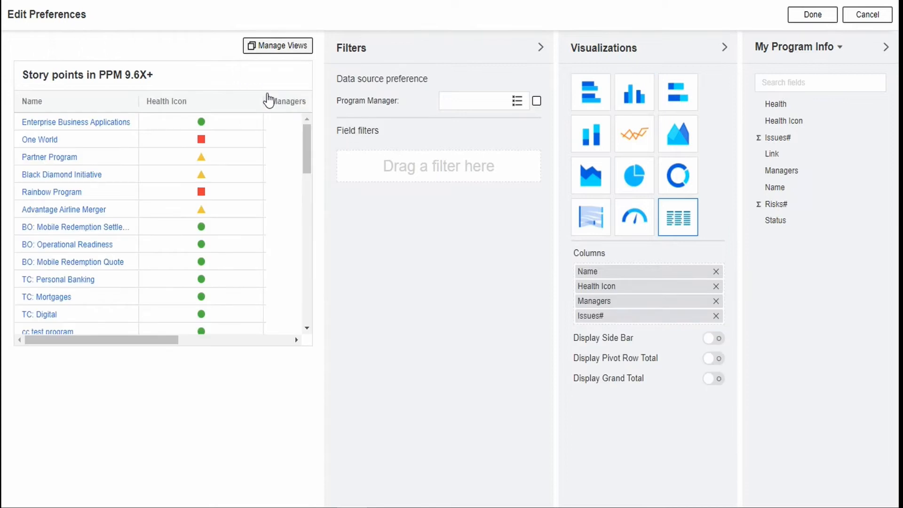
left_click(277, 46)
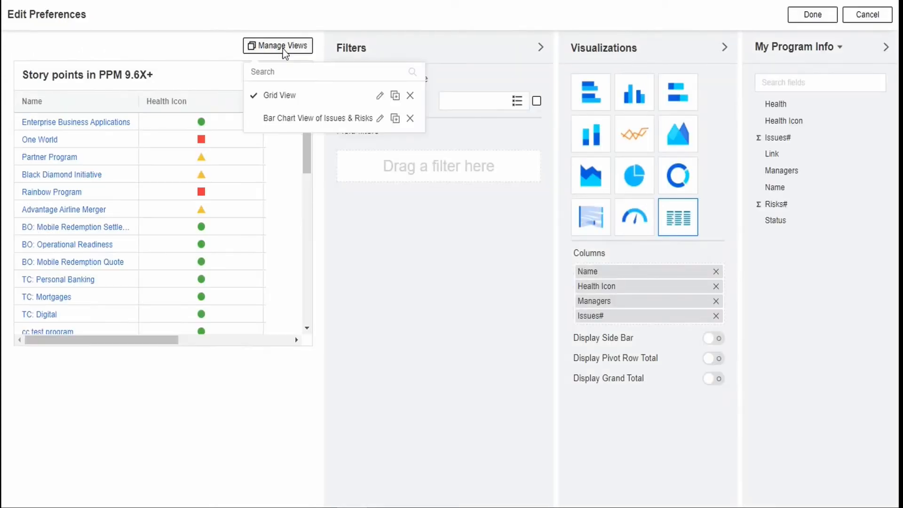
left_click(300, 120)
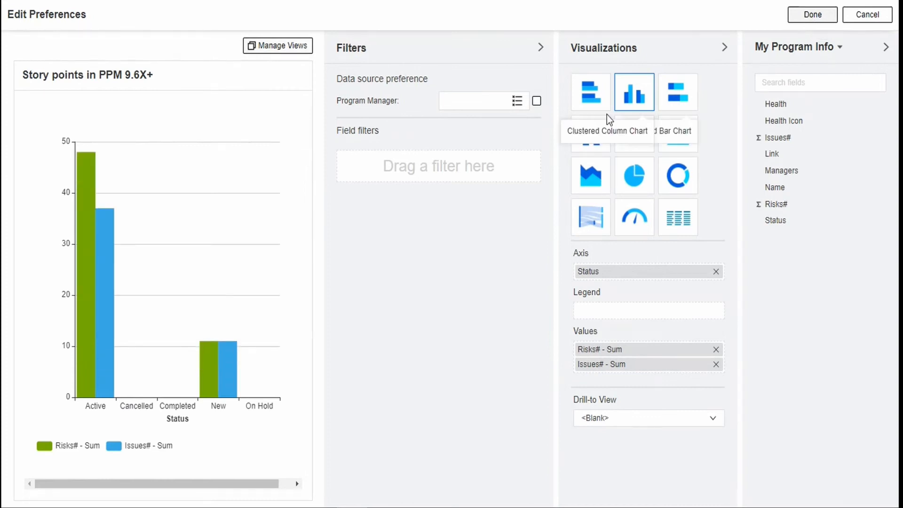
- Apply the portlet preferences and switch the dashboard portlet to Grid View
left_click(590, 135)
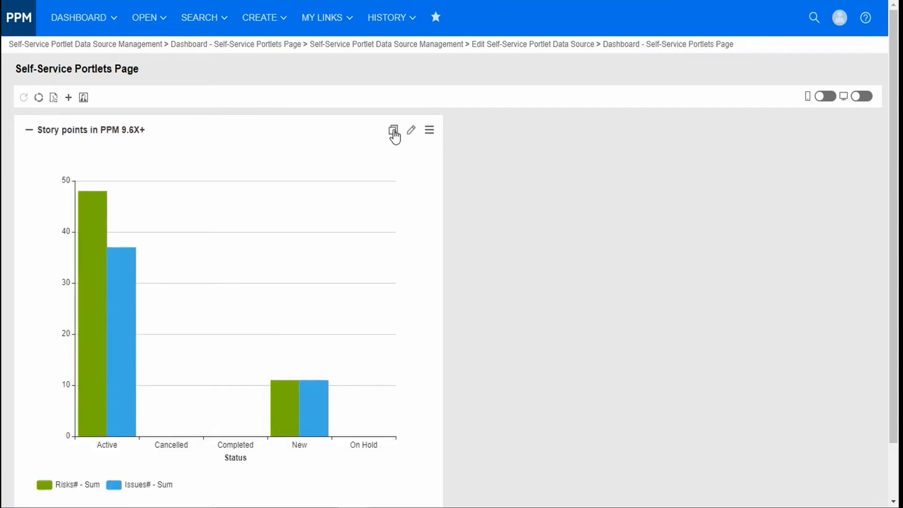
left_click(393, 138)
left_click(430, 181)
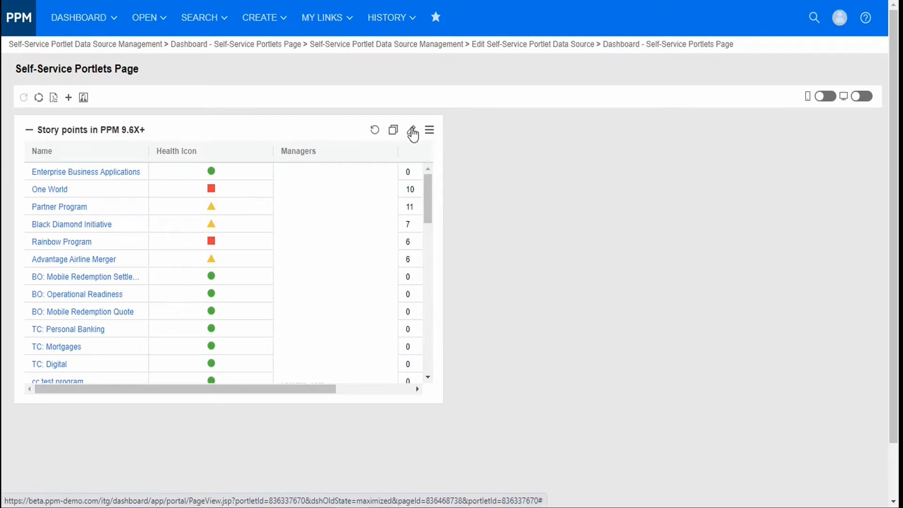
- Reopen the portlet preferences and set the bar chart view's drill-to view to Grid View
left_click(413, 132)
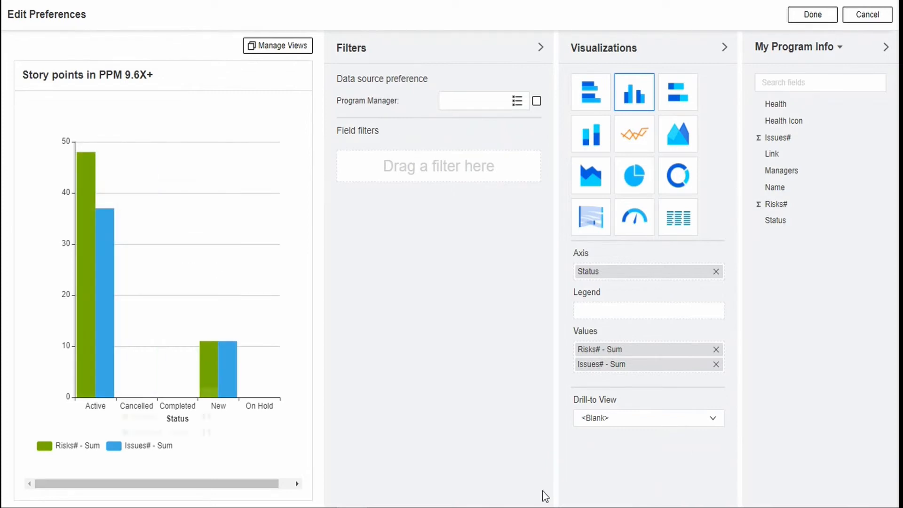
left_click_drag(582, 400, 616, 401)
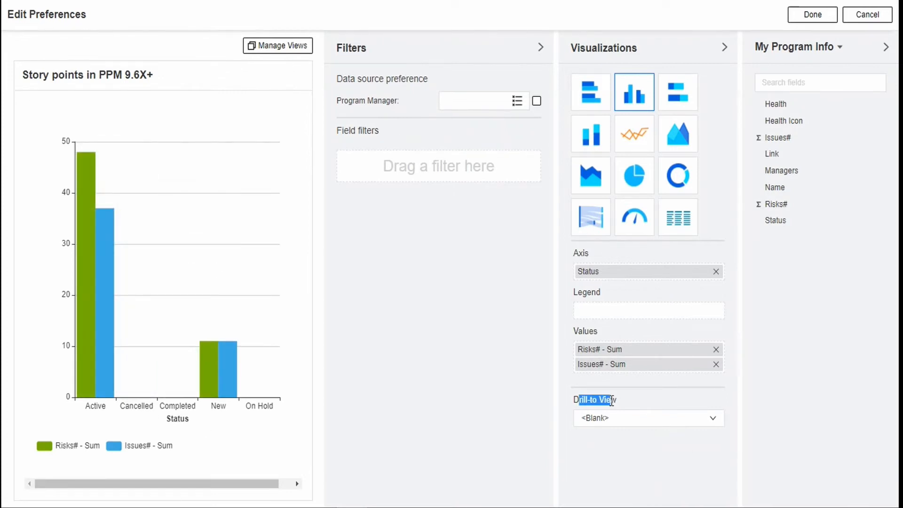
left_click(653, 423)
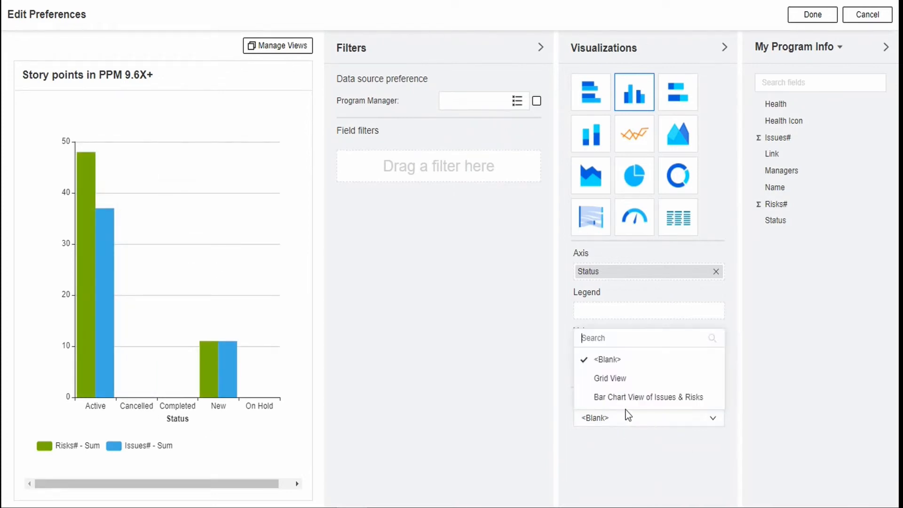
left_click(612, 379)
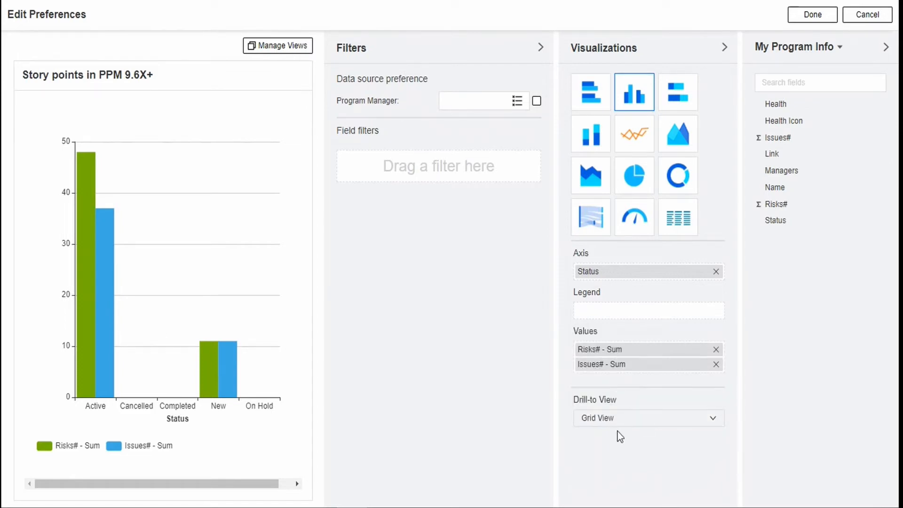
- Test the drill-down from the chart's New bars to the filtered grid and return to the bar chart view
mouse_move(103, 360)
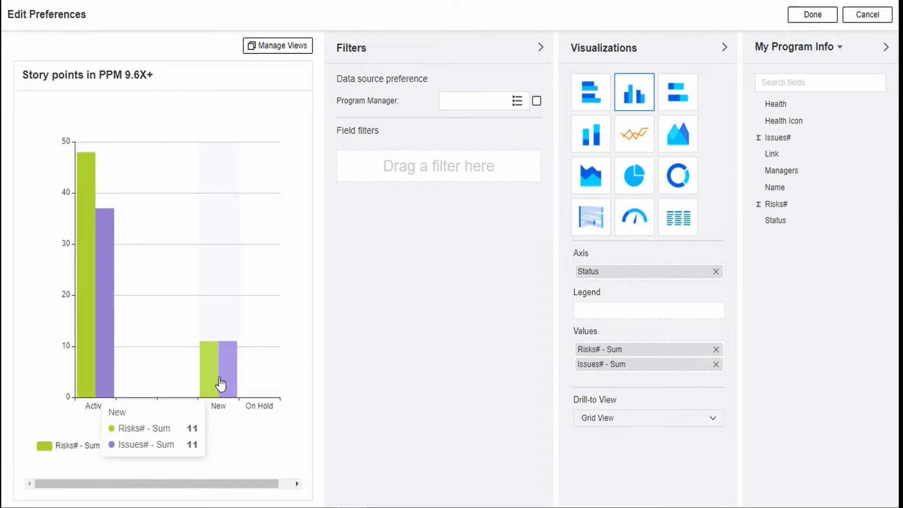
mouse_move(217, 382)
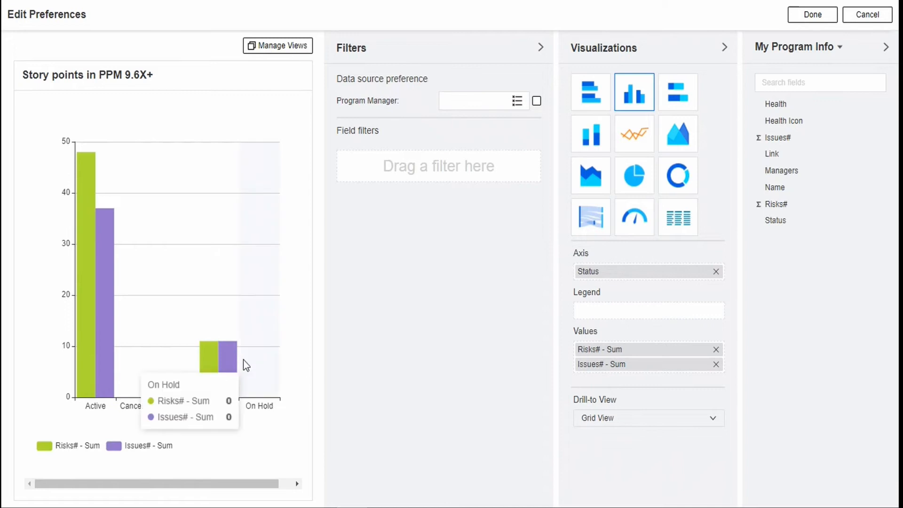
left_click(218, 369)
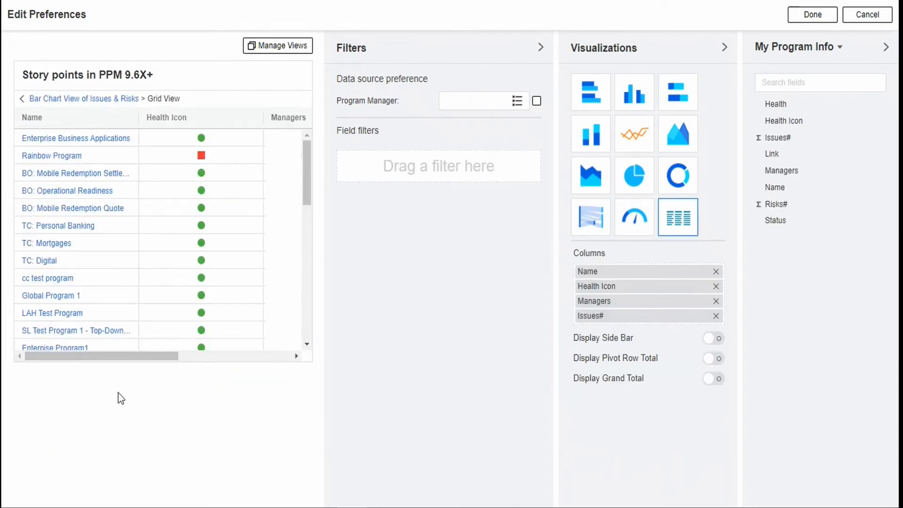
mouse_move(164, 357)
left_mouse_down()
mouse_move(278, 358)
mouse_move(165, 356)
left_mouse_up()
left_click(78, 101)
- Add Status right after Name in Grid View's column list and preview table, and return to Bar Chart View of Issues & Risks
left_click(279, 46)
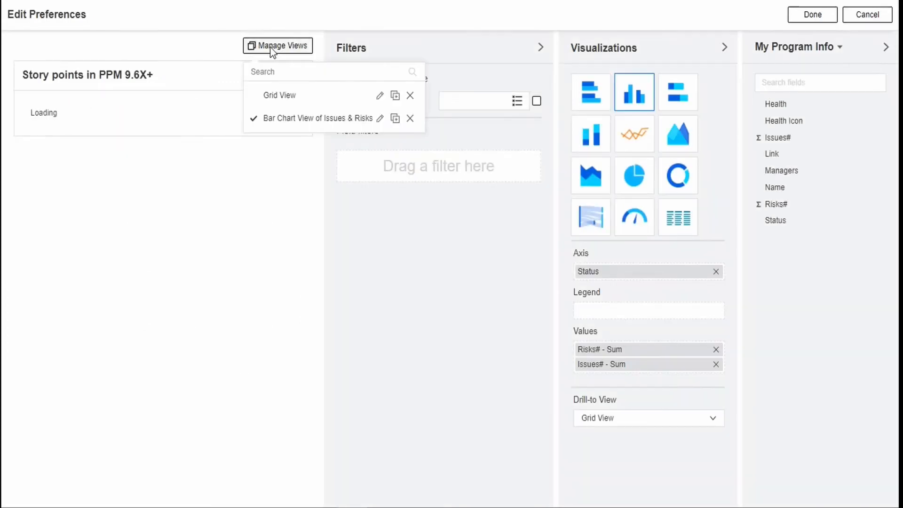
left_click(281, 95)
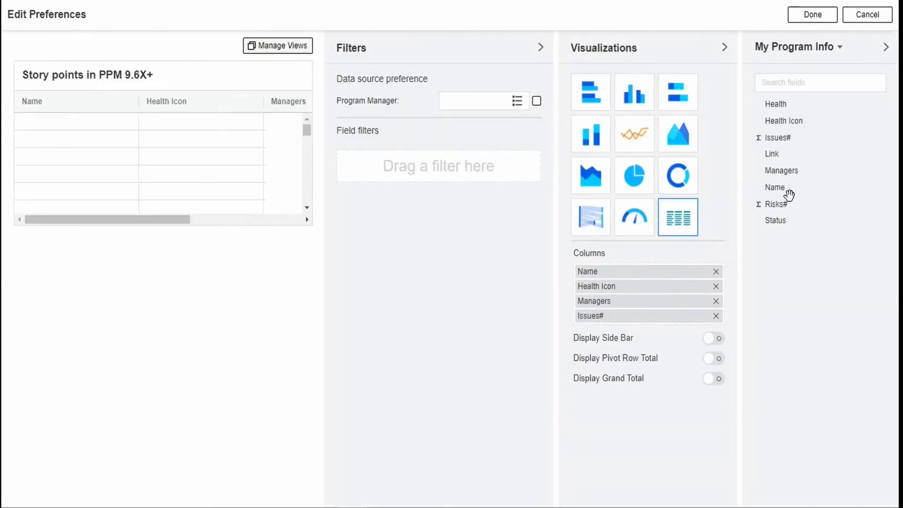
left_click_drag(775, 220, 612, 283)
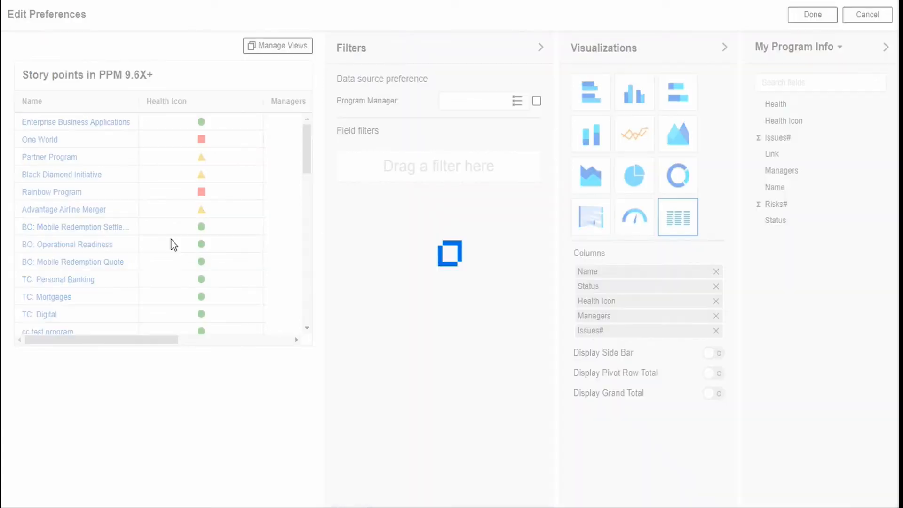
left_click_drag(127, 328, 293, 318)
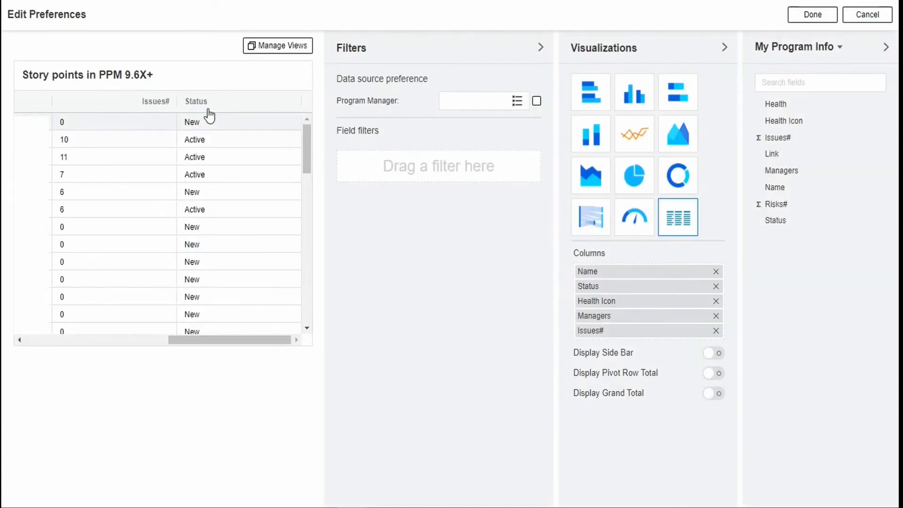
mouse_move(210, 115)
left_mouse_down()
mouse_move(34, 113)
mouse_move(115, 113)
mouse_move(80, 107)
left_mouse_up()
left_click_drag(140, 344, 79, 342)
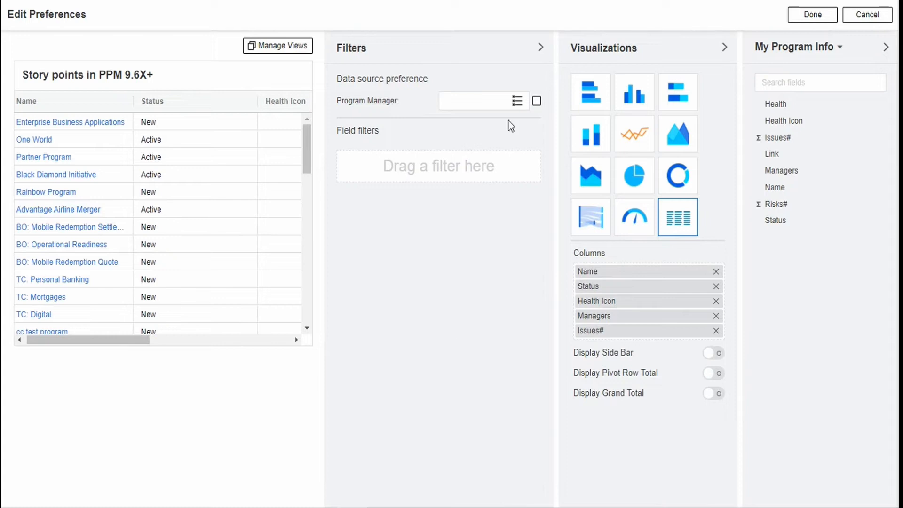
left_click(278, 49)
left_click(295, 123)
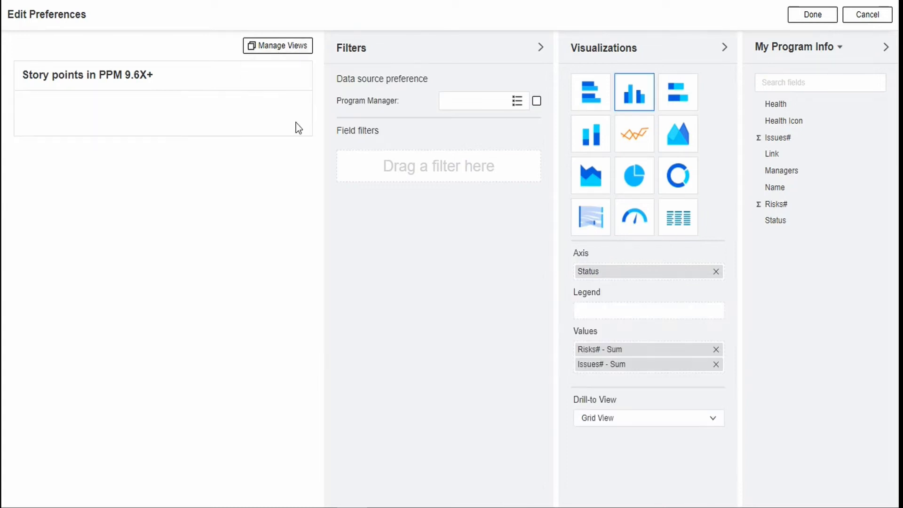
- Apply the portlet preferences and drill down from the chart's Active bars to Grid View to inspect its columns
left_click(815, 17)
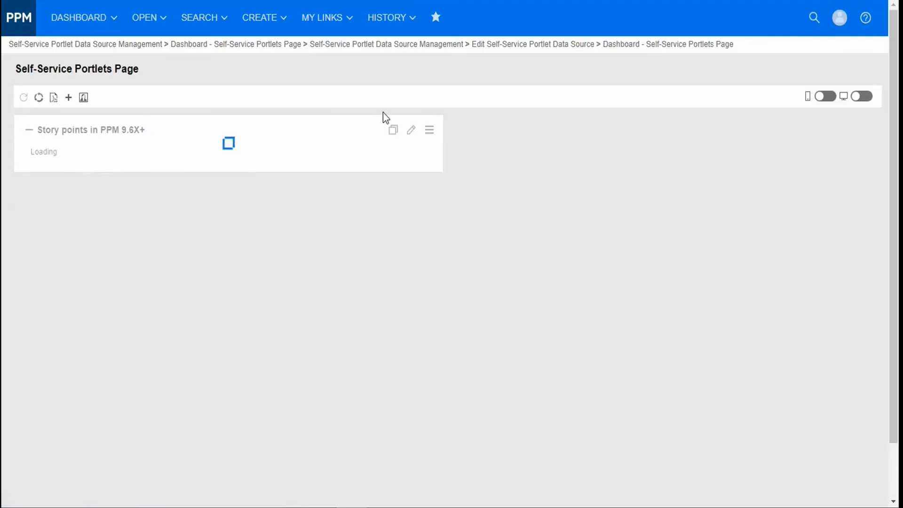
scroll(383, 282, "down", 2)
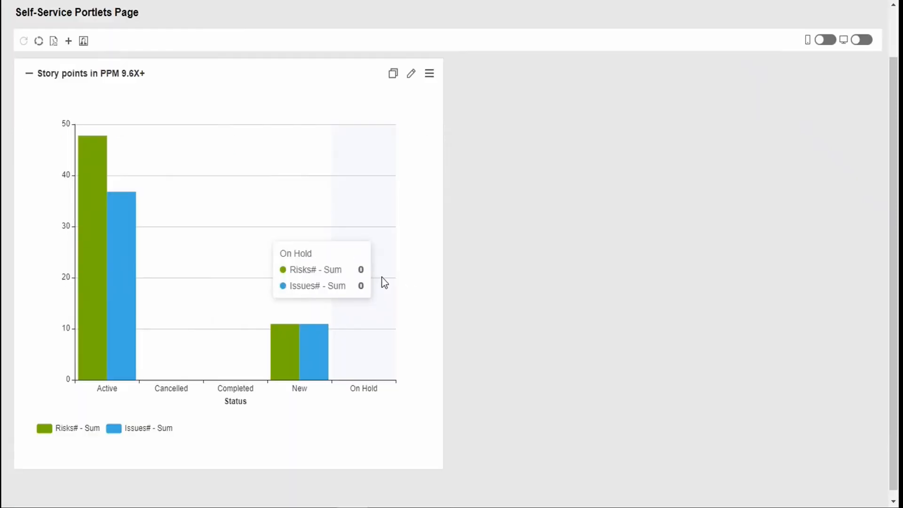
left_click(112, 285)
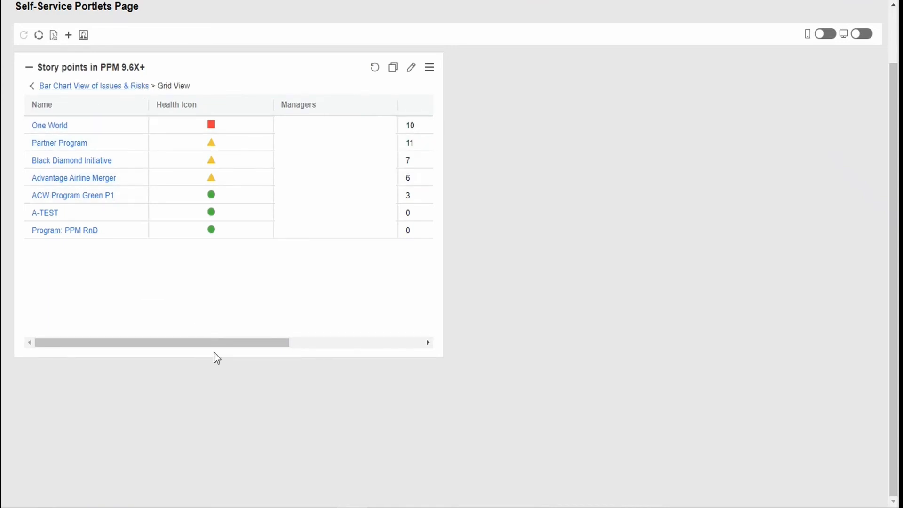
left_click_drag(230, 343, 389, 346)
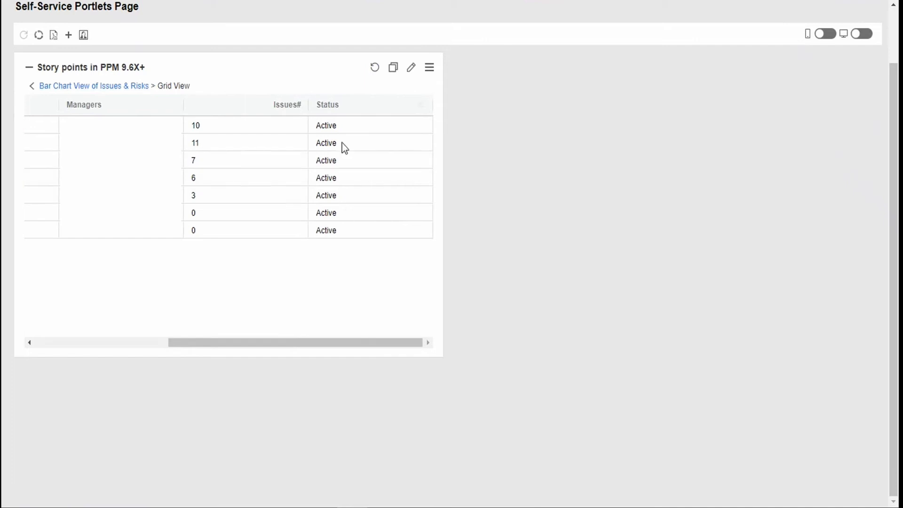
- Move the Status column right after Name in the portlet's drilled-down grid
mouse_move(343, 117)
left_mouse_down()
mouse_move(238, 105)
mouse_move(55, 105)
mouse_move(78, 105)
left_mouse_up()
left_click_drag(224, 337, 168, 338)
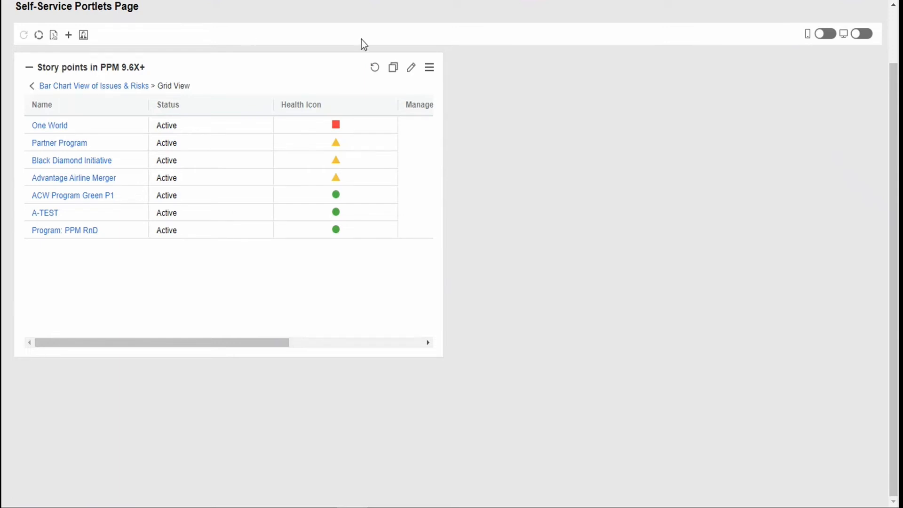
scroll(463, 281, "up", 2)
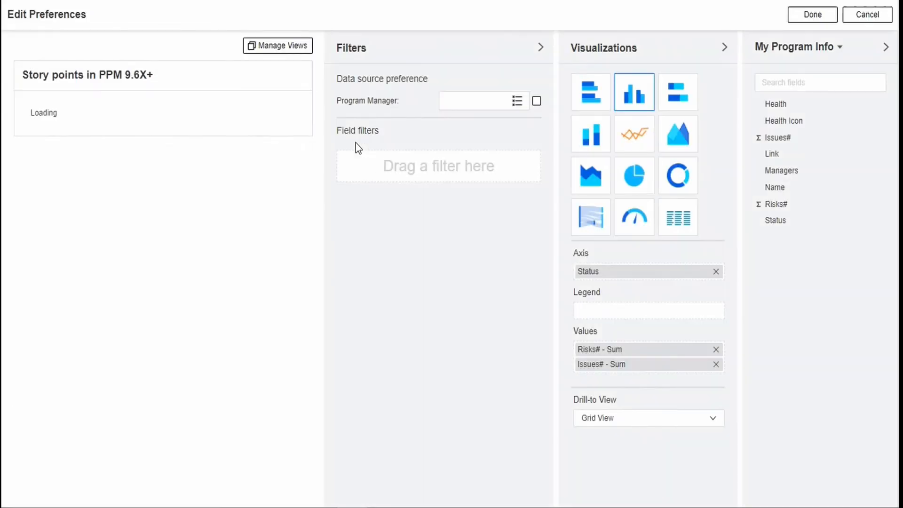
- Try a Status field filter limited to Active on the bar chart view, and cancel the preference changes
left_click_drag(342, 132, 366, 132)
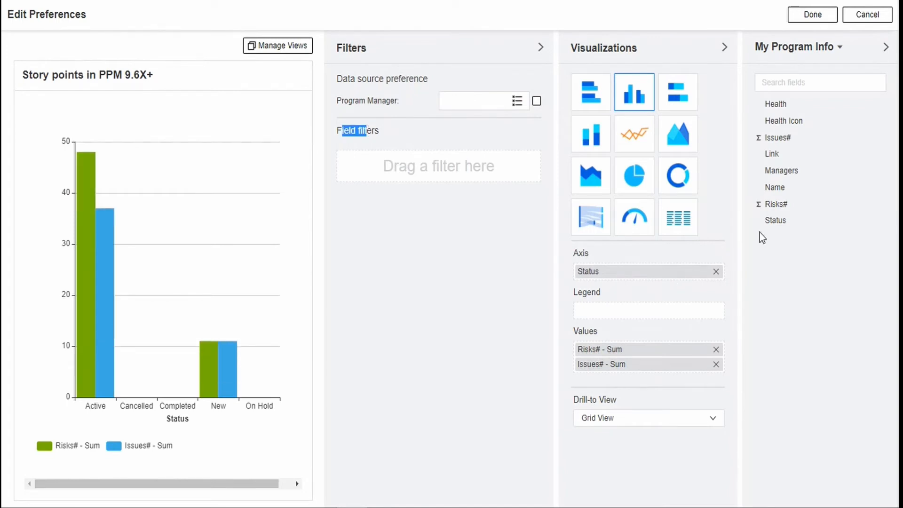
left_click_drag(780, 221, 450, 169)
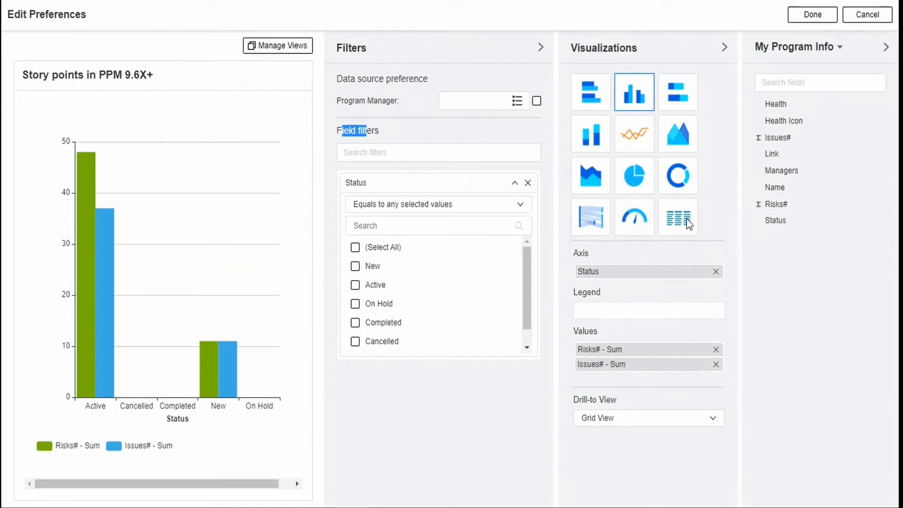
left_click_drag(520, 264, 528, 302)
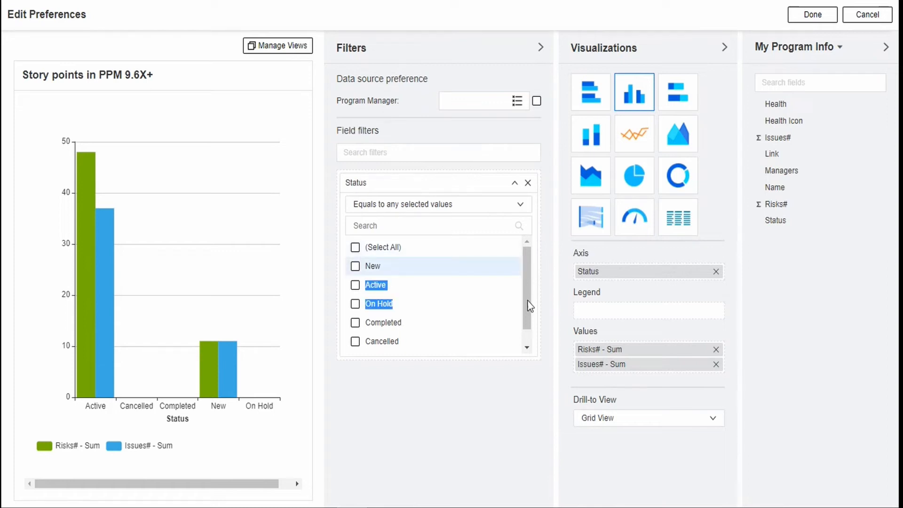
left_click(355, 285)
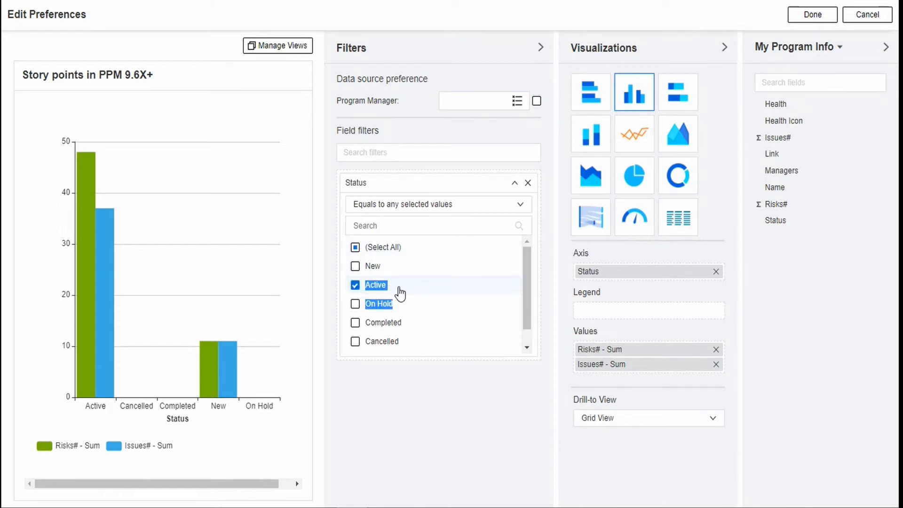
mouse_move(151, 329)
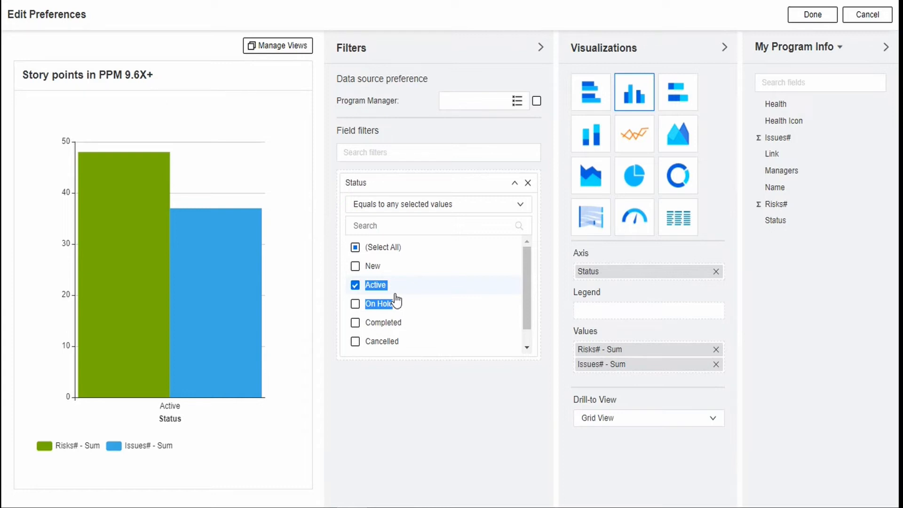
mouse_move(149, 348)
left_click(408, 393)
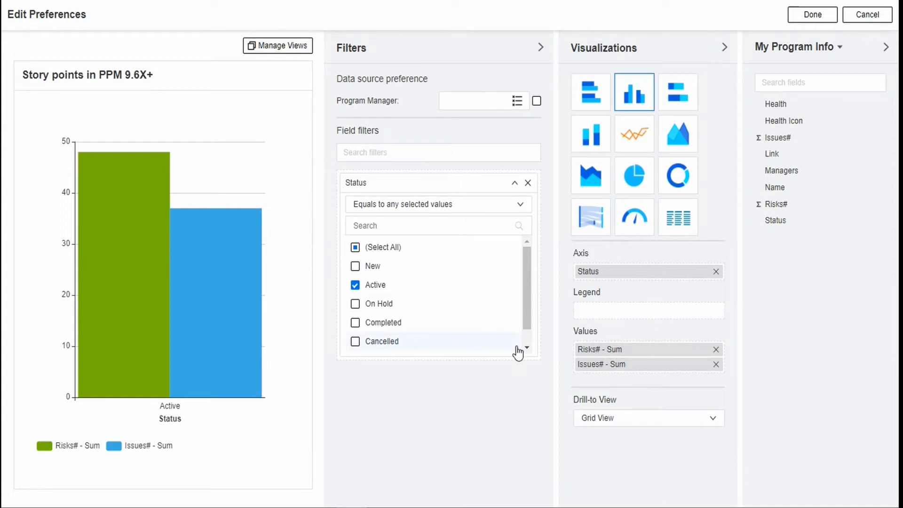
left_click(872, 15)
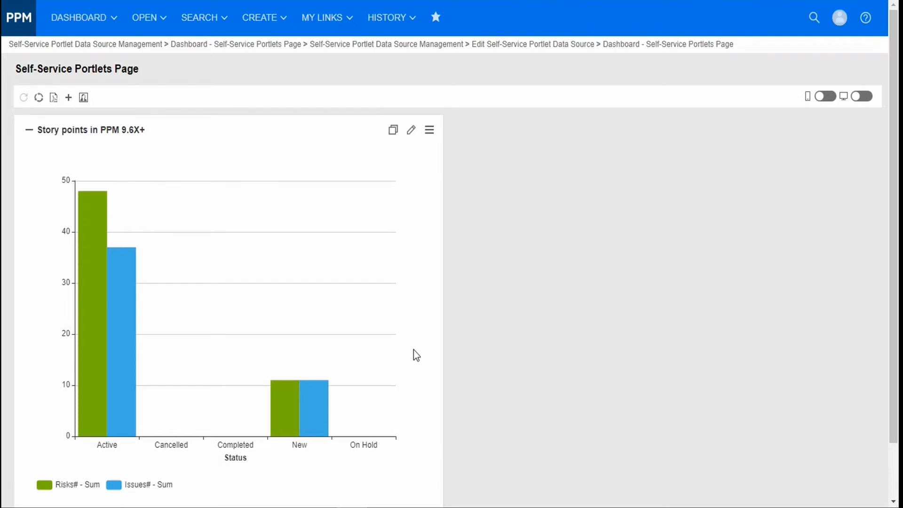
- Enable the OData link in the My Program Info data source settings and save the data source
mouse_move(298, 244)
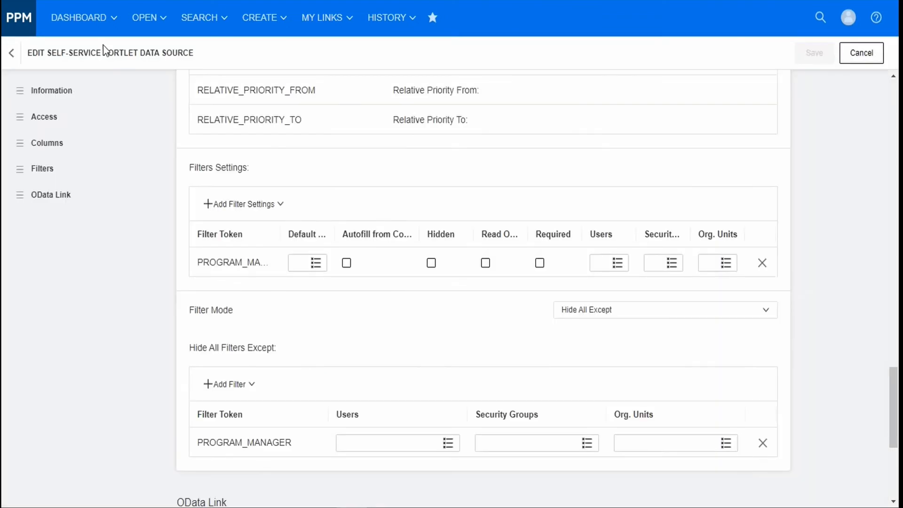
scroll(446, 219, "up", 10)
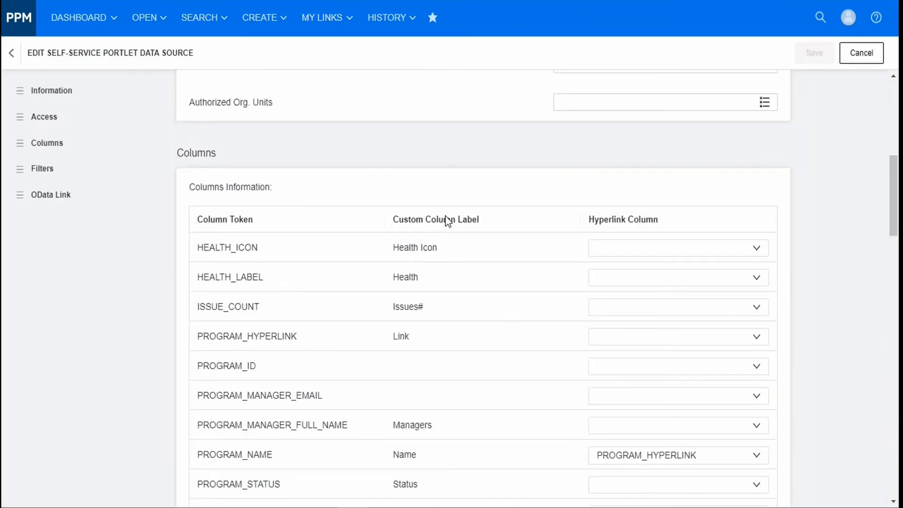
scroll(446, 220, "down", 10)
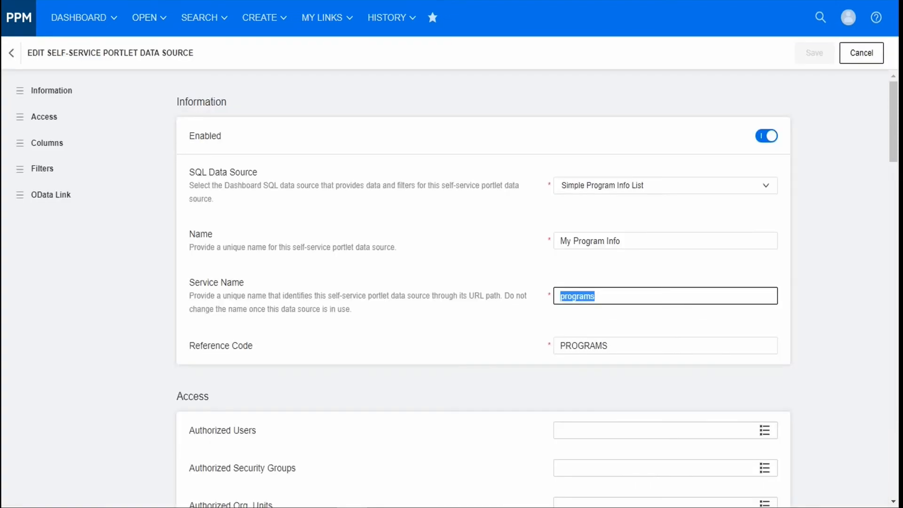
scroll(510, 315, "down", 15)
scroll(511, 316, "down", 10)
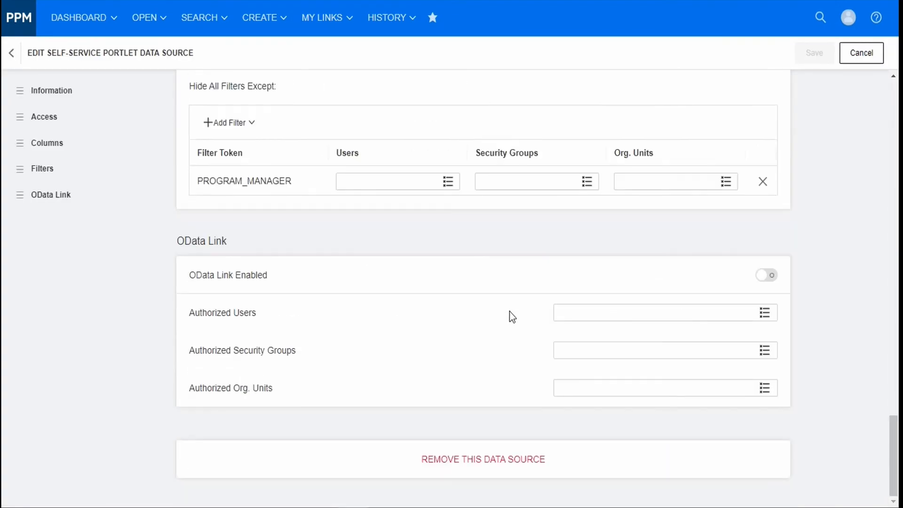
left_click(764, 277)
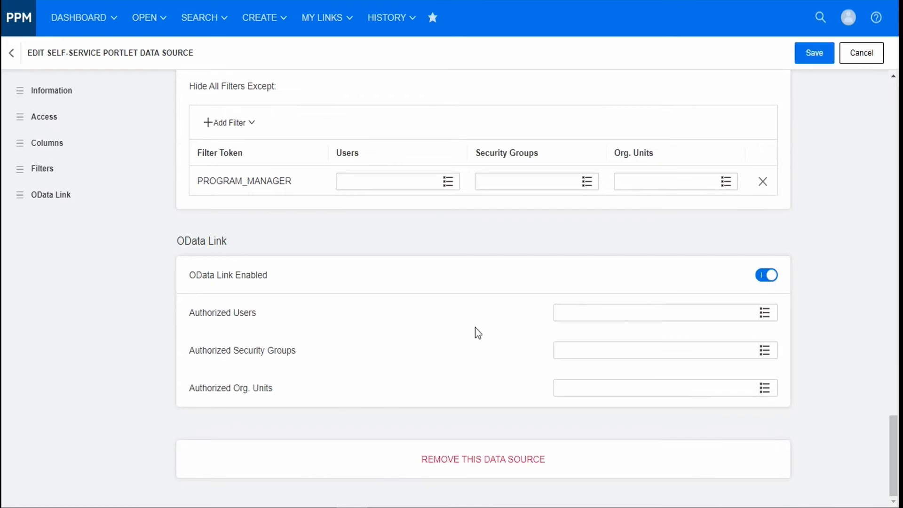
left_click(682, 313)
left_click(813, 53)
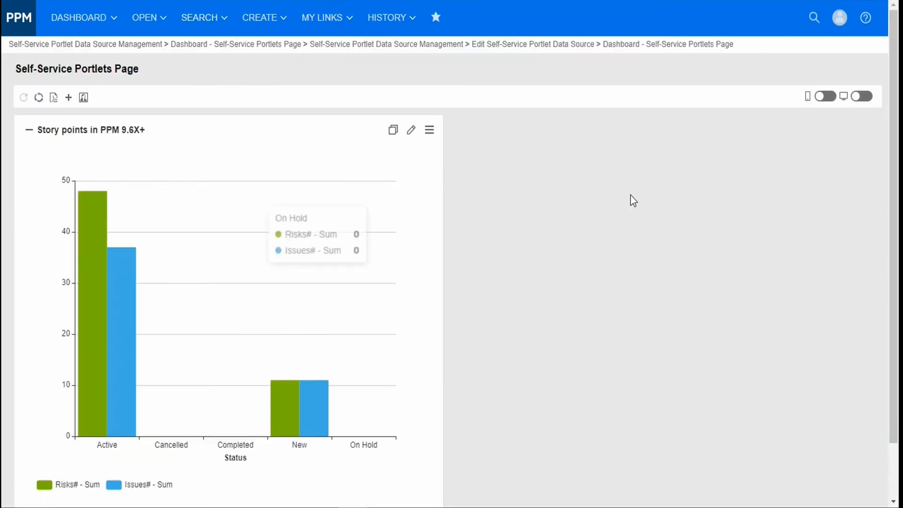
- Create an enabled OData link named "My Programs info" from the dashboard portlet's preferences
left_click(412, 134)
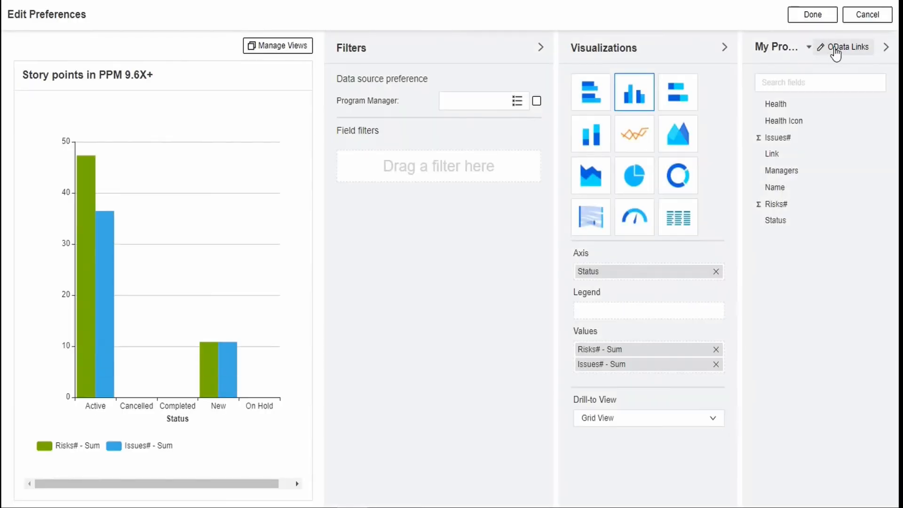
left_click(833, 49)
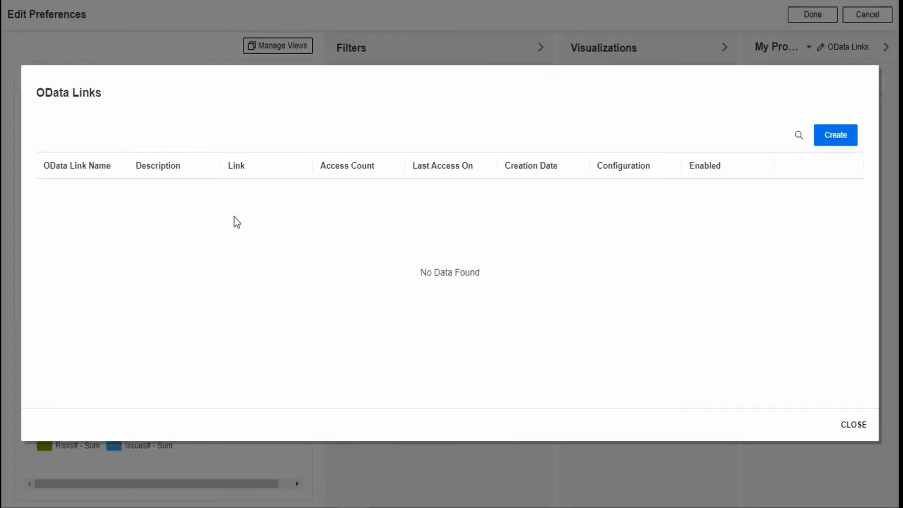
left_click(842, 140)
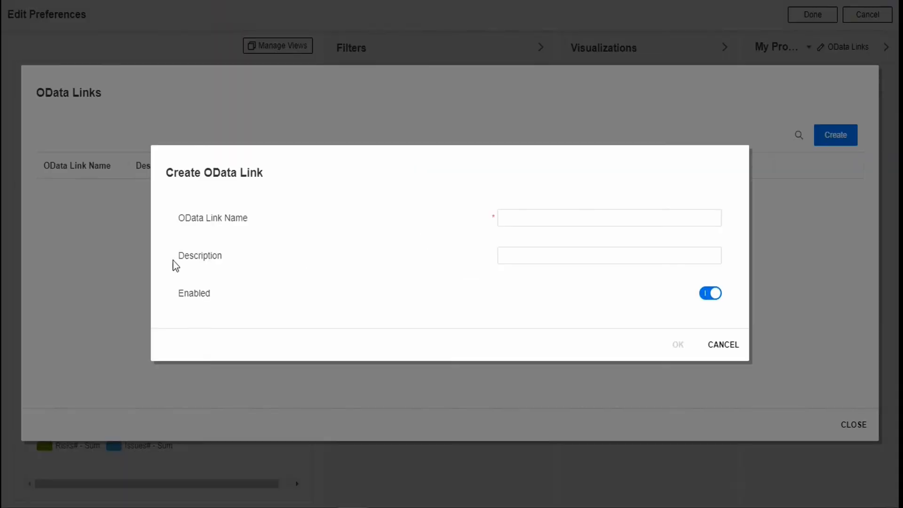
left_click(520, 222)
type("My Program")
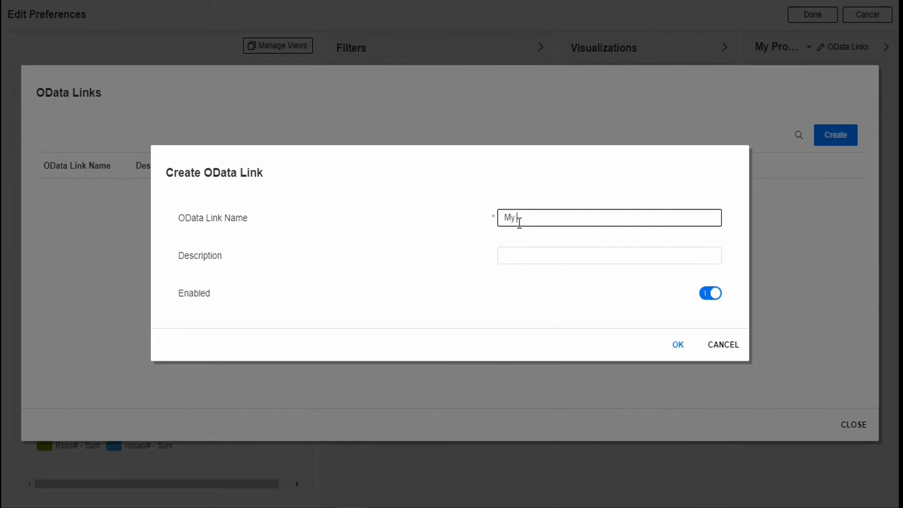
key("BackSpace")
key("BackSpace")
key("BackSpace")
type("rams info")
left_click(678, 345)
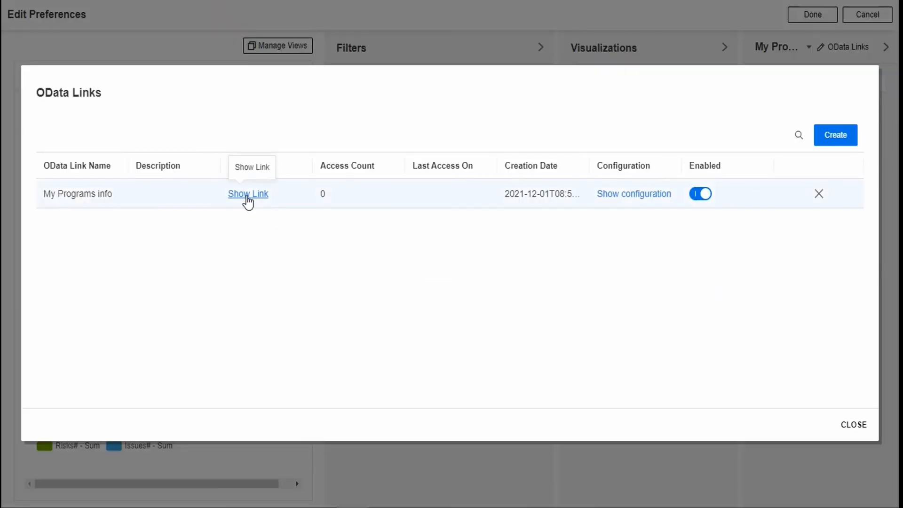
- Show the URL of the My Programs info OData link, copy it to the clipboard and close the link display
left_click(248, 194)
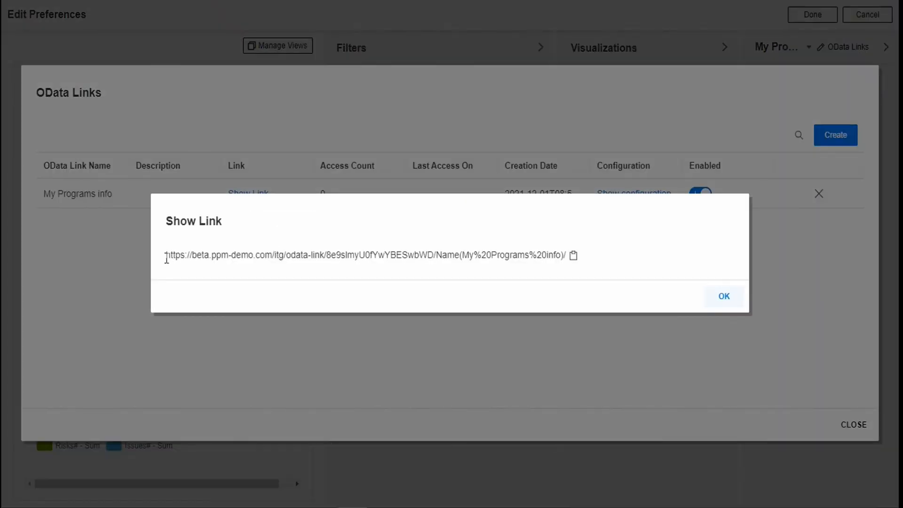
left_click_drag(167, 256, 556, 254)
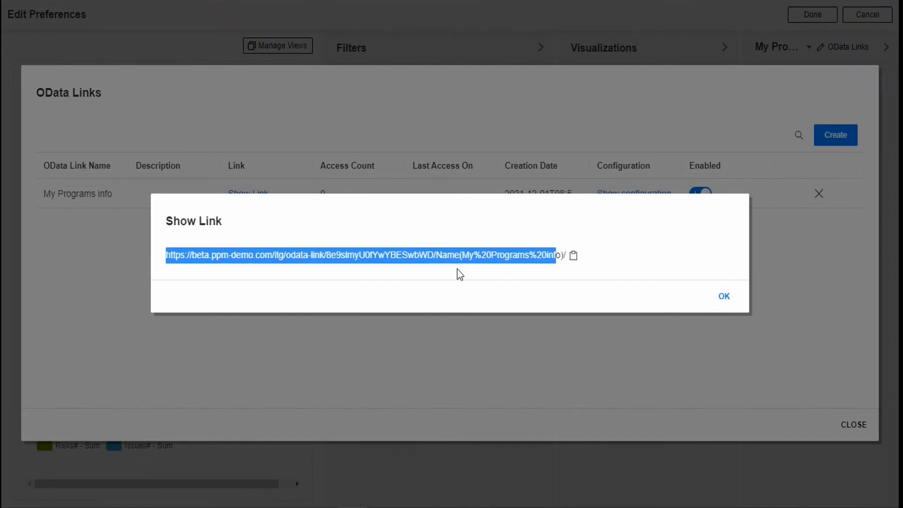
left_click(432, 269)
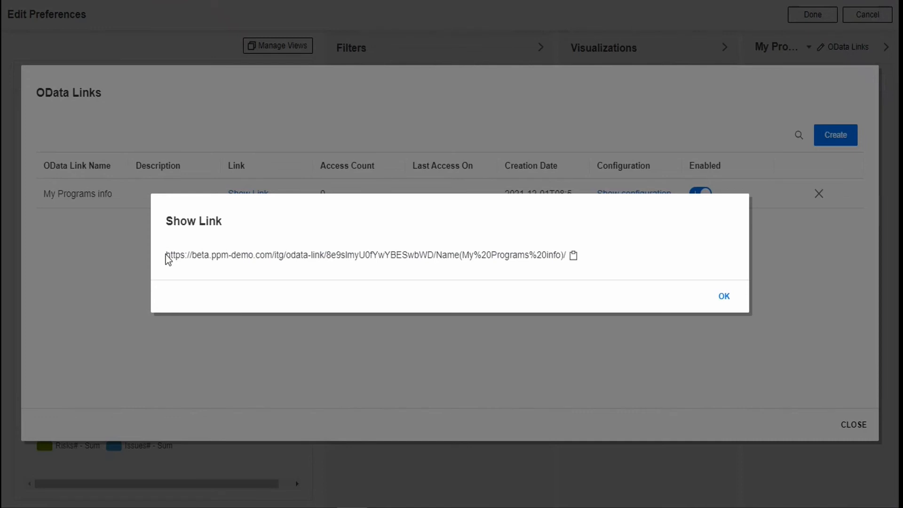
left_click_drag(165, 255, 530, 244)
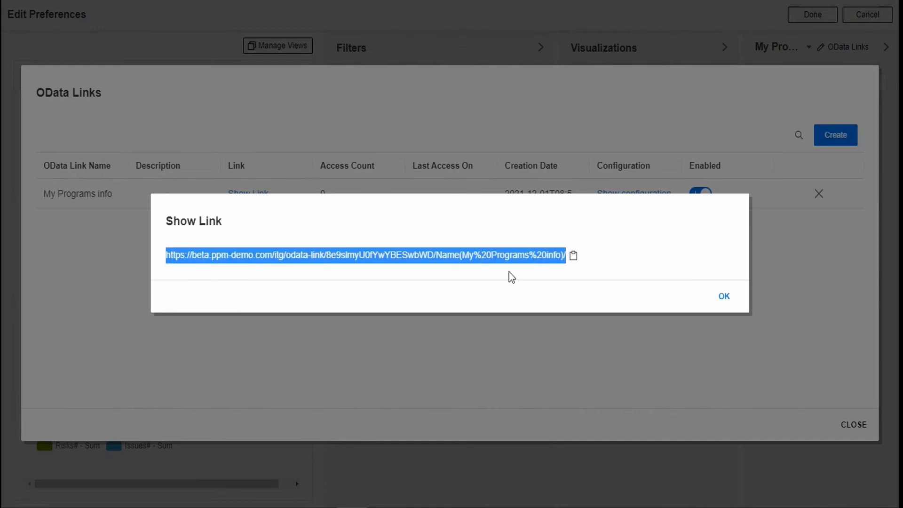
left_click(573, 255)
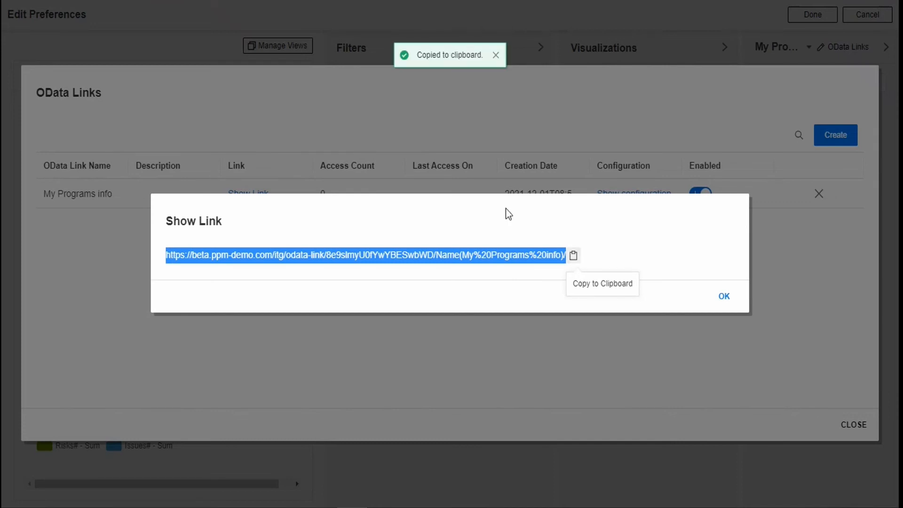
left_click(724, 296)
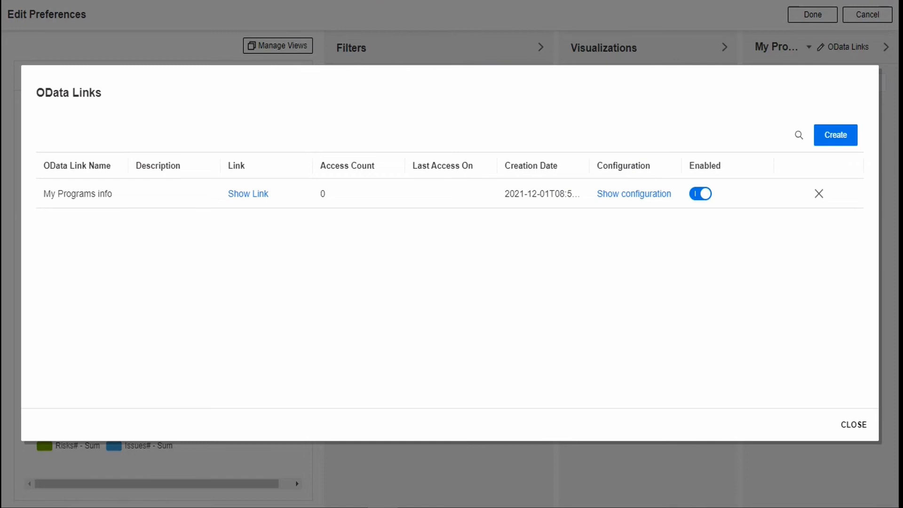
- Switch to Excel and create a blank workbook
left_click_drag(1, 57, 369, 104)
double_click(365, 92)
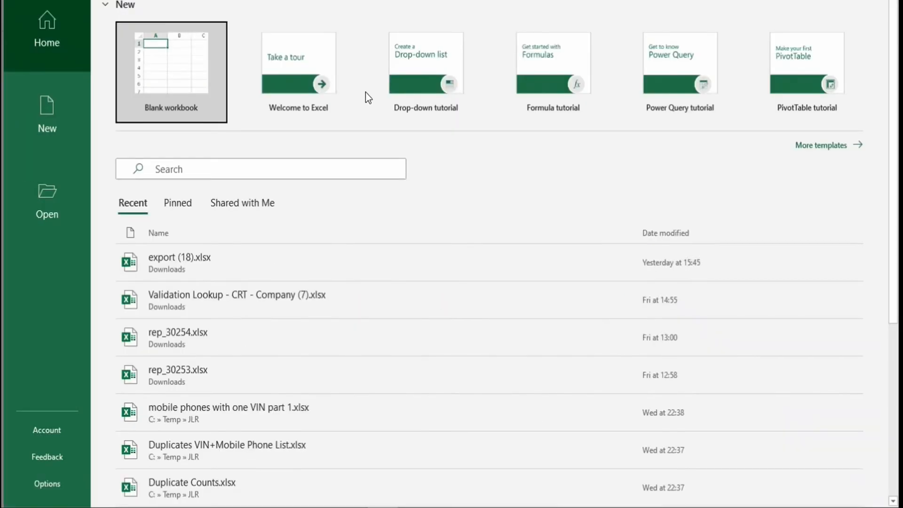
left_click(179, 69)
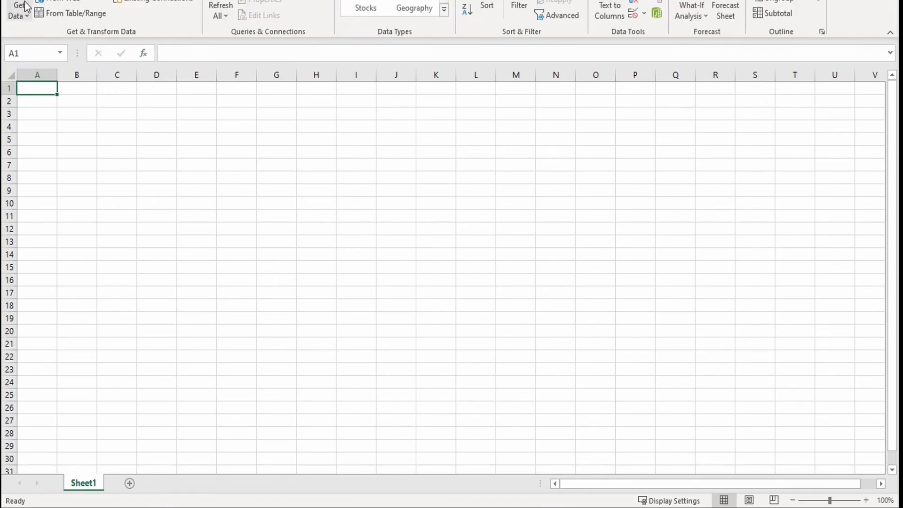
- Connect the workbook to an OData feed using the copied OData link as the URL
left_click(20, 12)
mouse_move(98, 168)
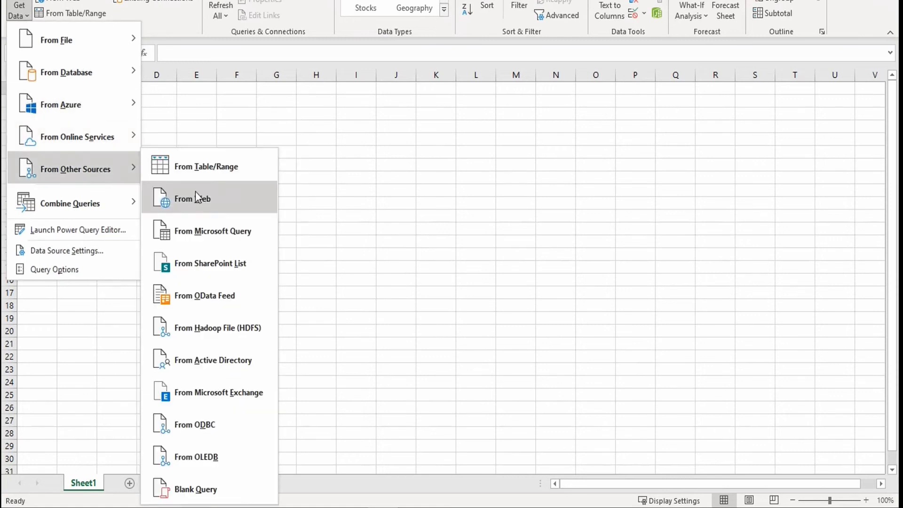
left_click(204, 297)
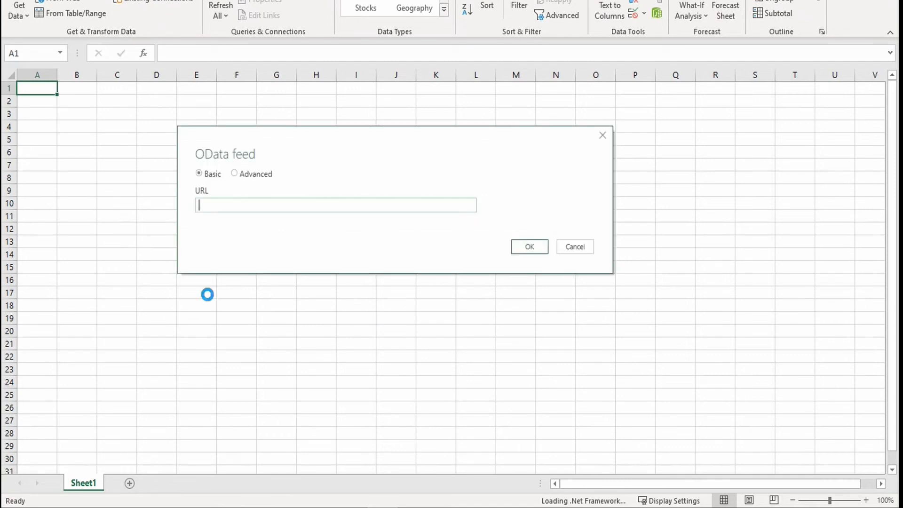
key("ctrl+v")
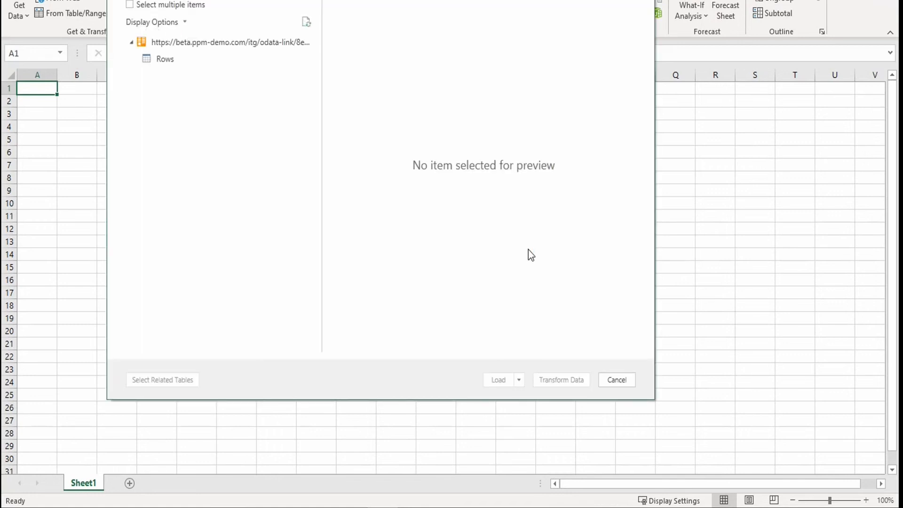
- Preview the Rows table from the OData feed and open it for transformation in a maximized Power Query Editor
left_click(163, 61)
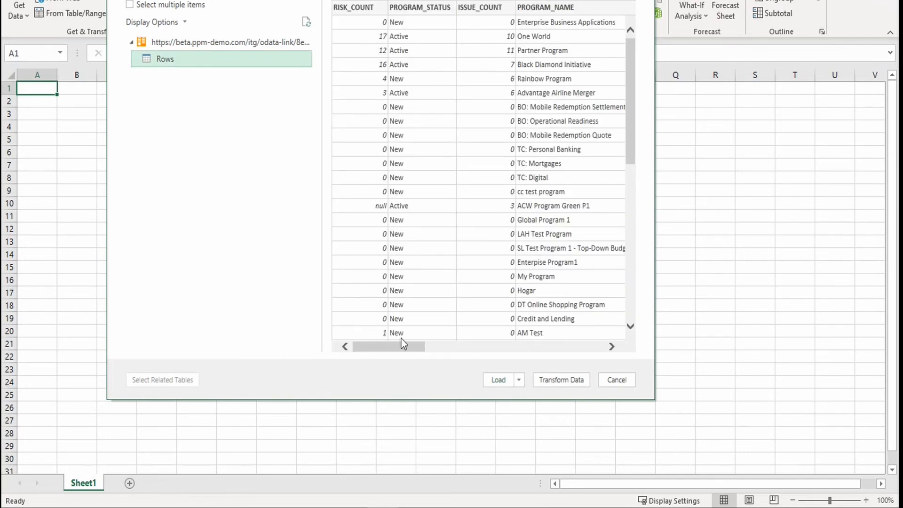
left_click_drag(401, 338, 590, 336)
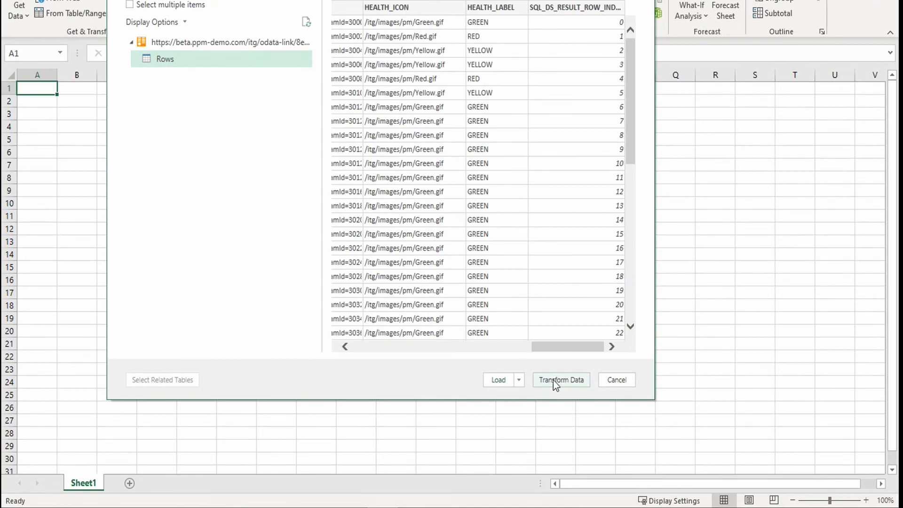
left_click(573, 380)
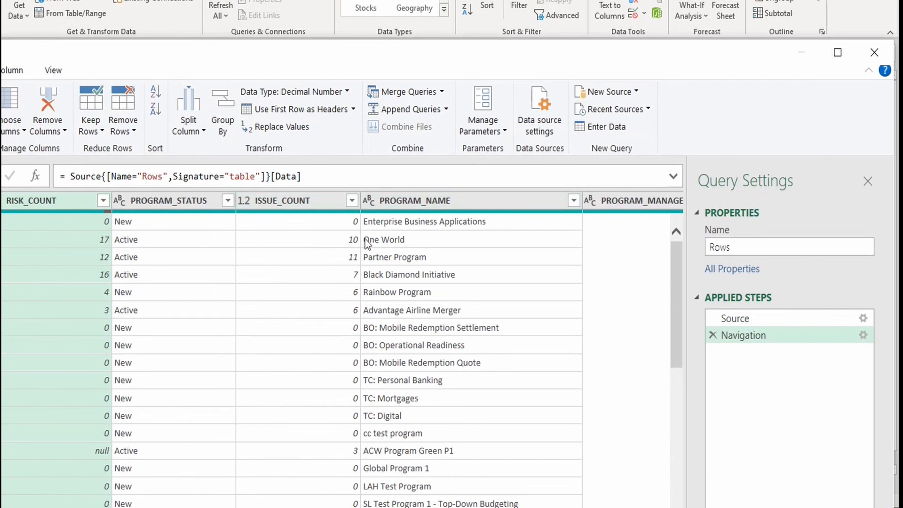
double_click(713, 58)
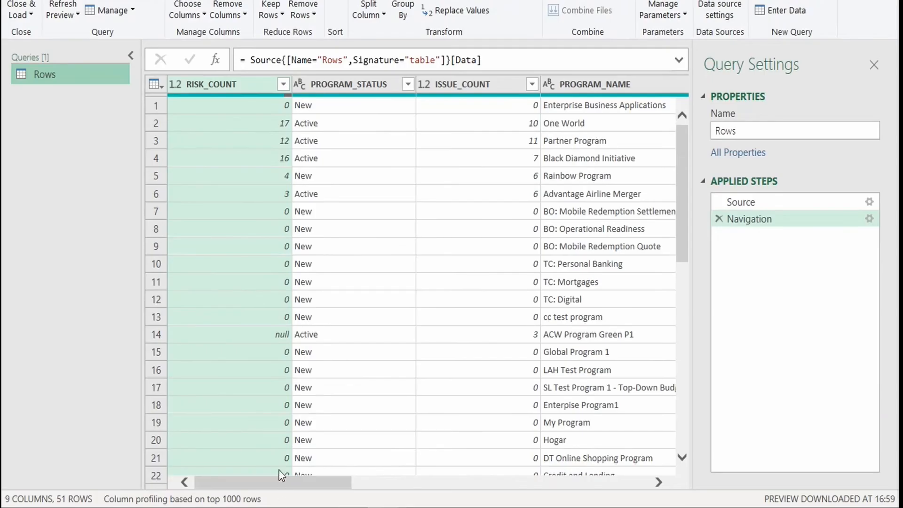
- Remove the PROGRAM_HYPERLINK and HEALTH_ICON columns from the Rows query
mouse_move(287, 481)
left_mouse_down()
mouse_move(552, 474)
mouse_move(524, 479)
left_mouse_up()
right_click(380, 84)
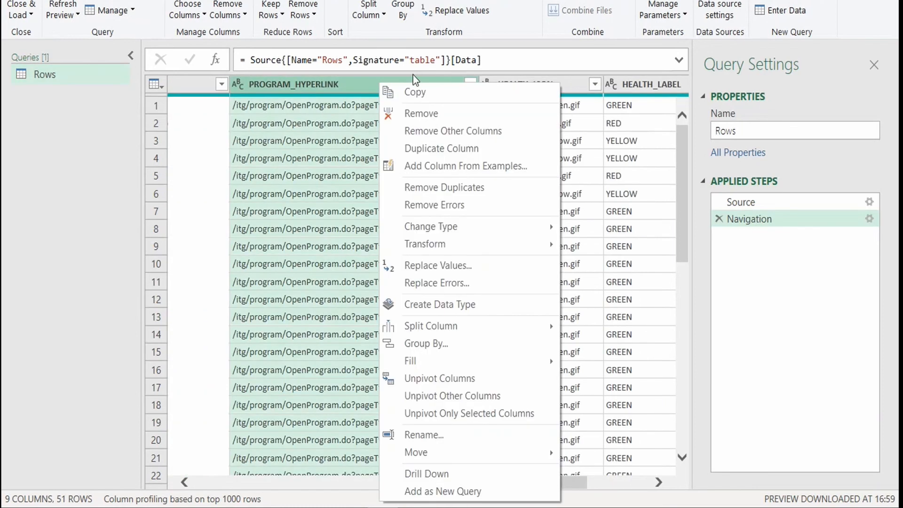
left_click(437, 118)
right_click(362, 87)
left_click(396, 120)
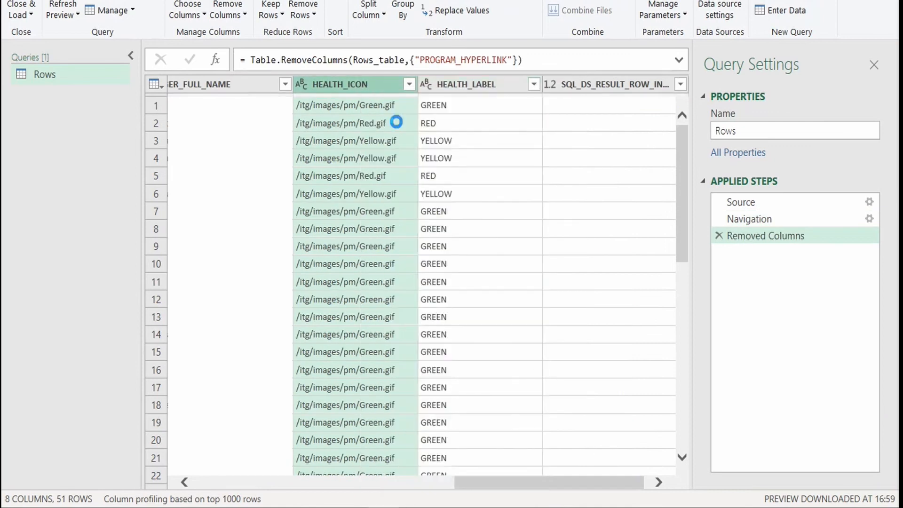
- Rename the HEALTH_LABEL column to Health and load the query's data into the workbook
double_click(465, 84)
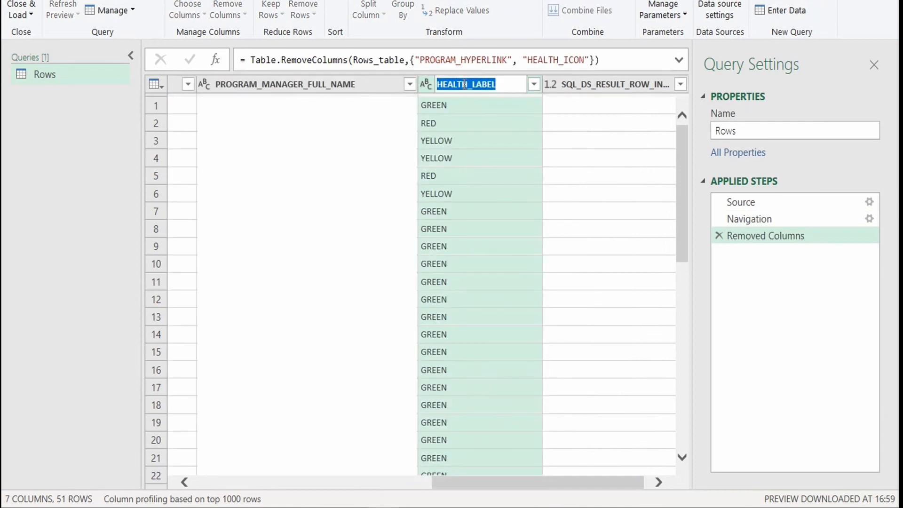
type("Health")
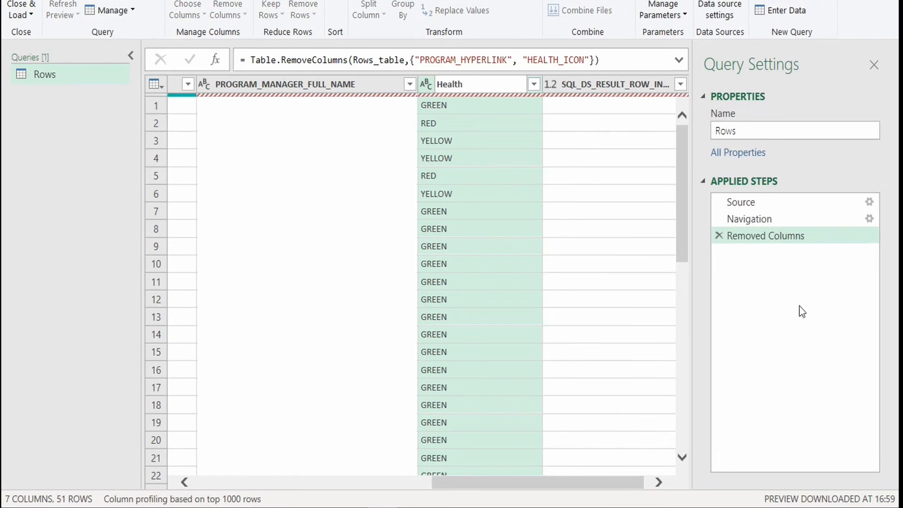
left_click(21, 11)
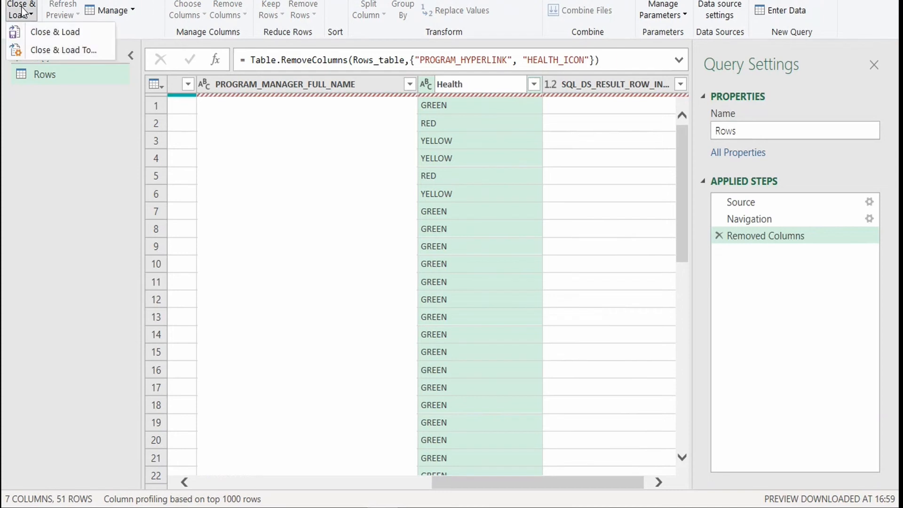
left_click(52, 32)
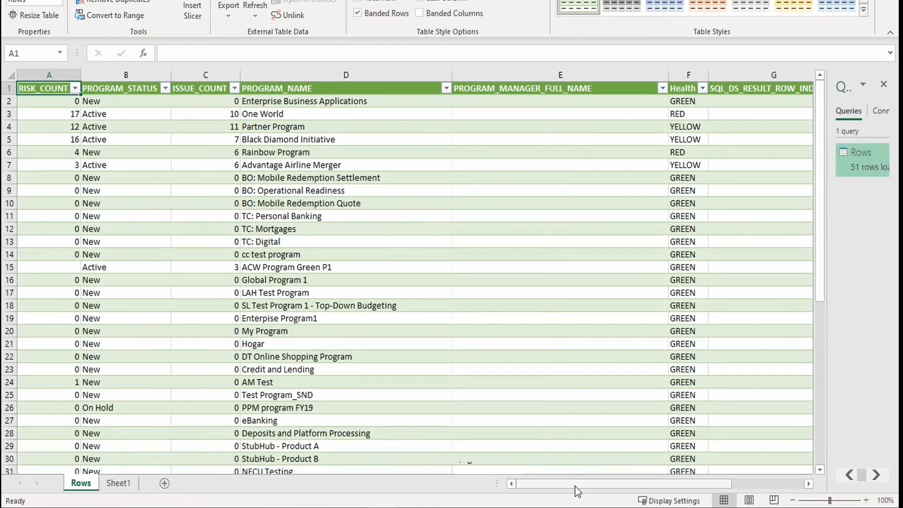
- Look through the loaded table's columns and locate the One World program row
left_click_drag(576, 485, 762, 485)
mouse_move(548, 103)
left_mouse_down()
mouse_move(550, 161)
mouse_move(678, 331)
left_mouse_up()
left_click(415, 216)
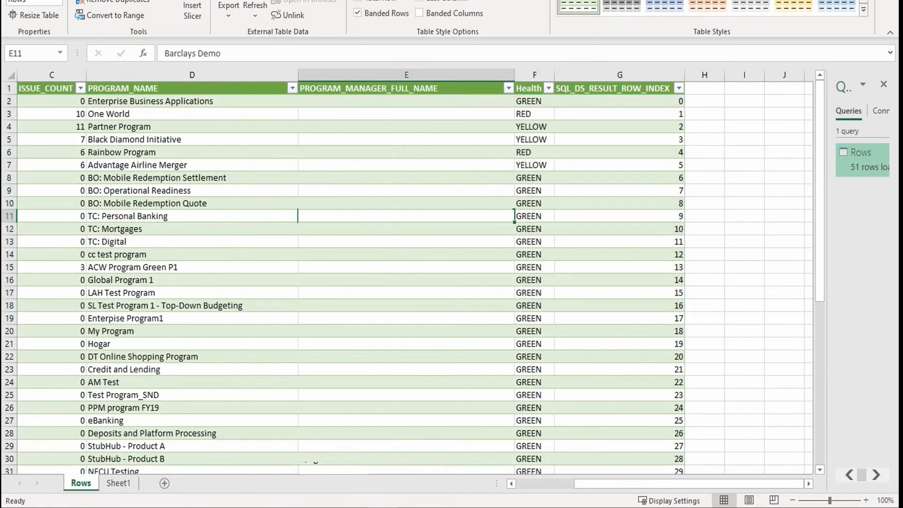
left_click(102, 114)
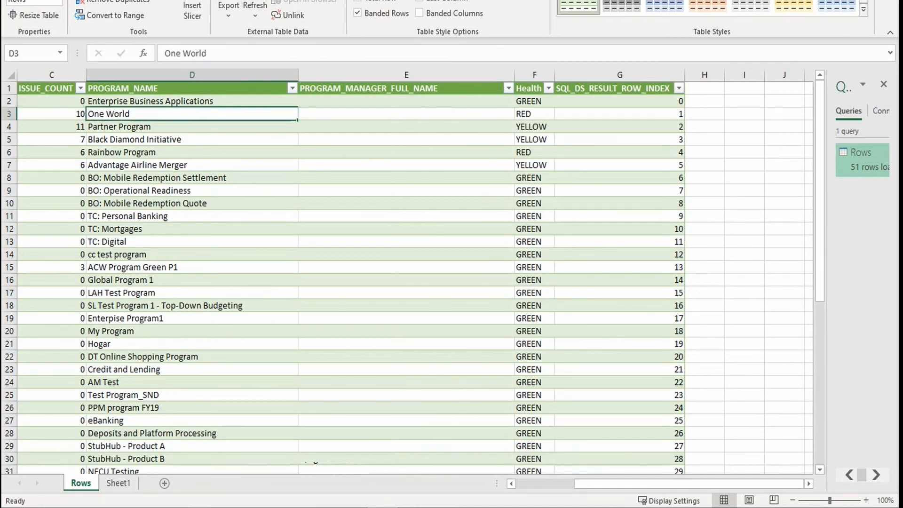
- Switch back to PPM and close the OData links list without deleting the My Programs info link
left_click(356, 451)
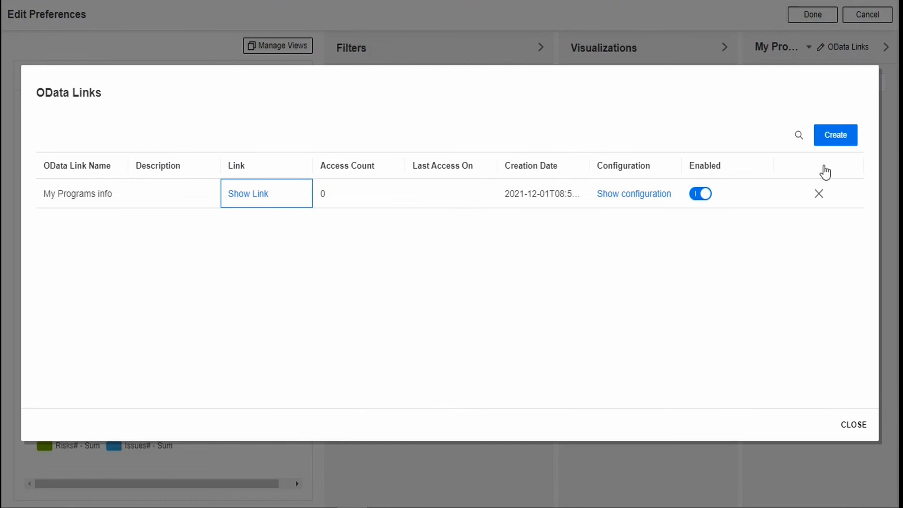
left_click(821, 192)
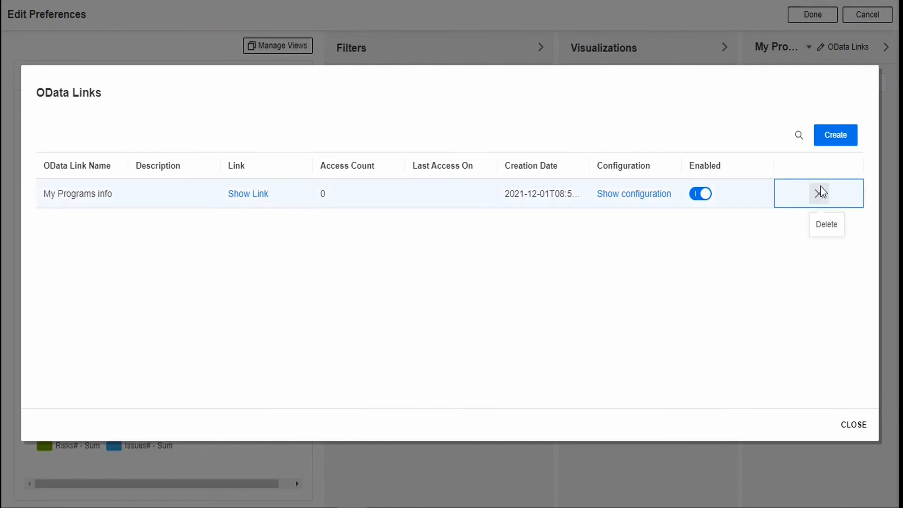
left_click(535, 312)
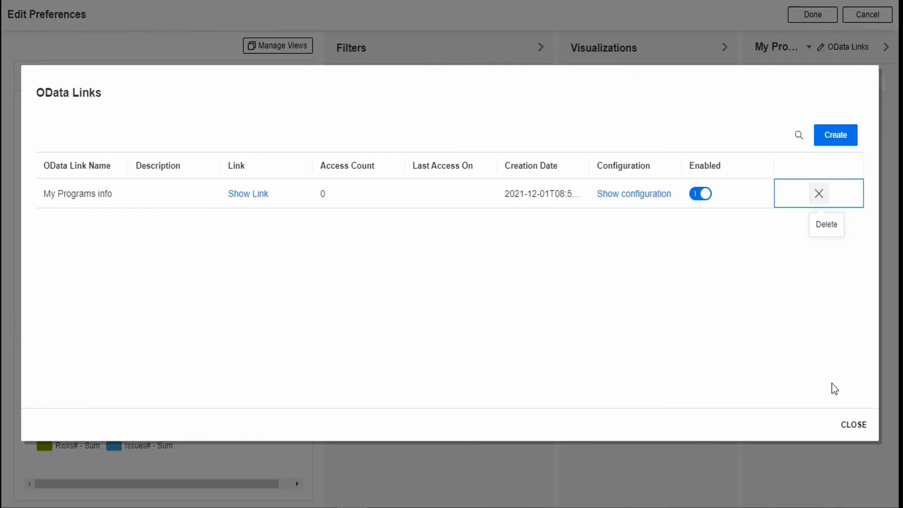
left_click(854, 426)
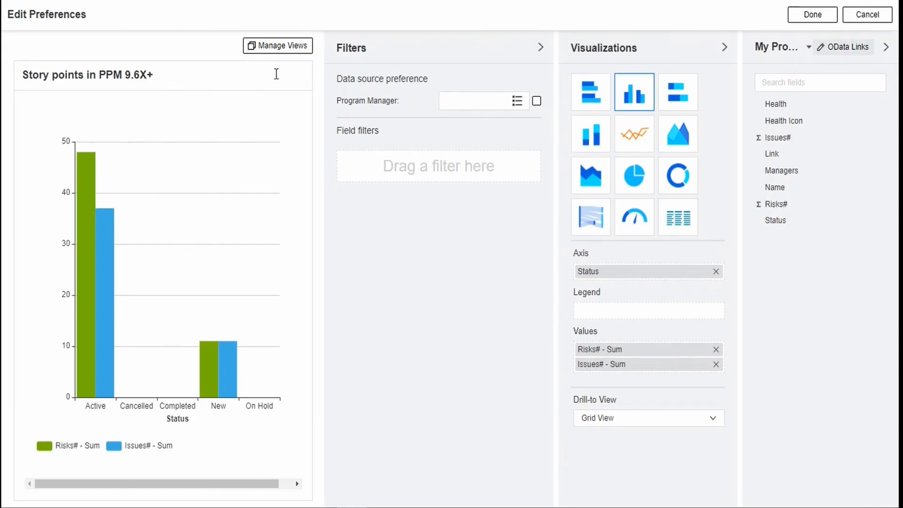
- Open the One World program from the portlet's Grid View and set its health to At-risk
left_click(288, 47)
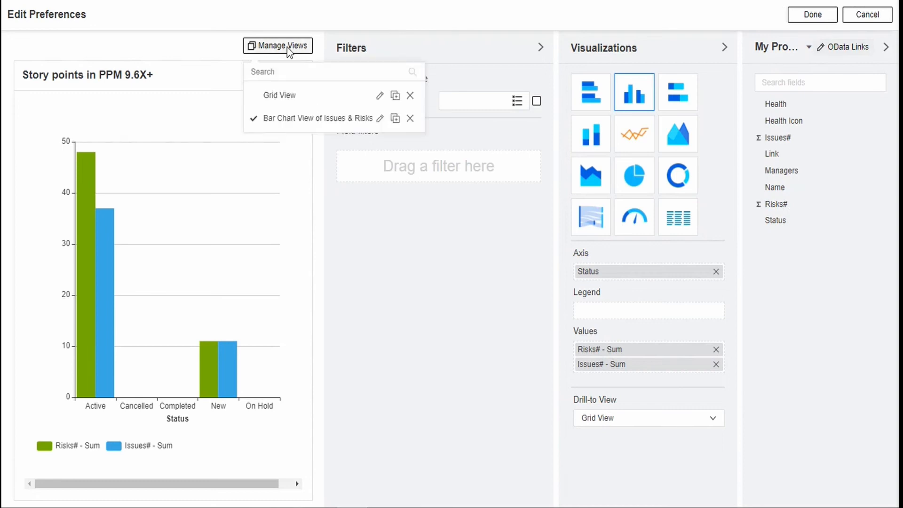
left_click(285, 94)
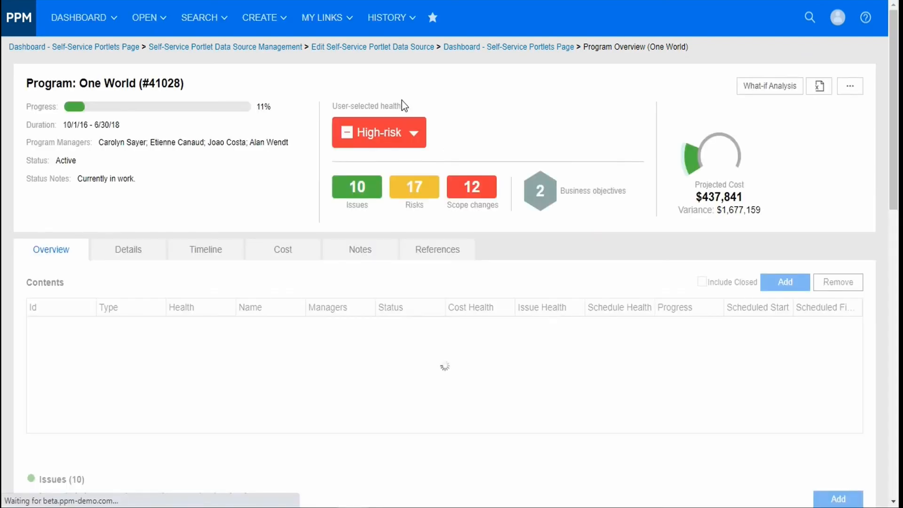
left_click(406, 145)
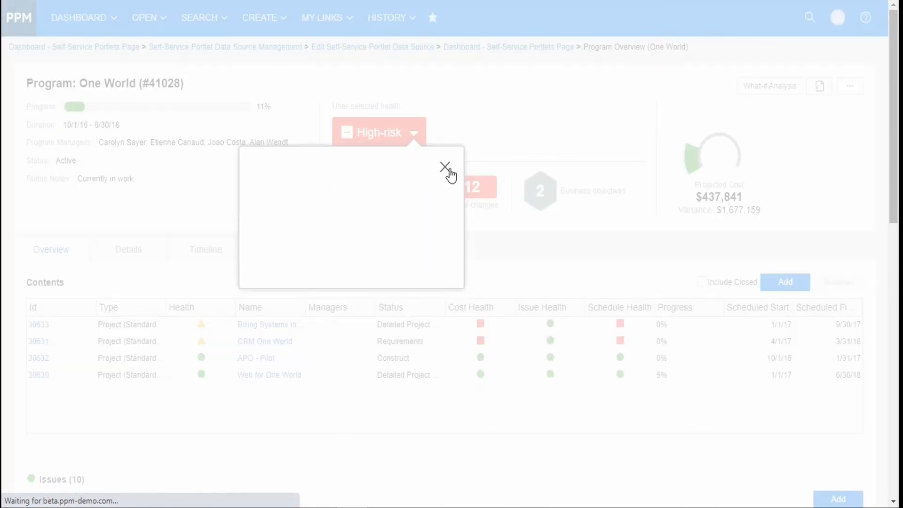
left_click(257, 200)
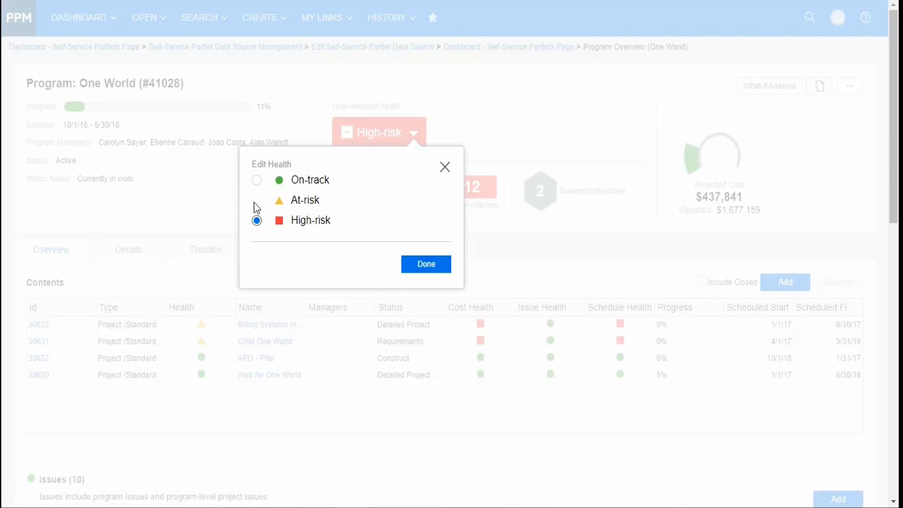
left_click(436, 264)
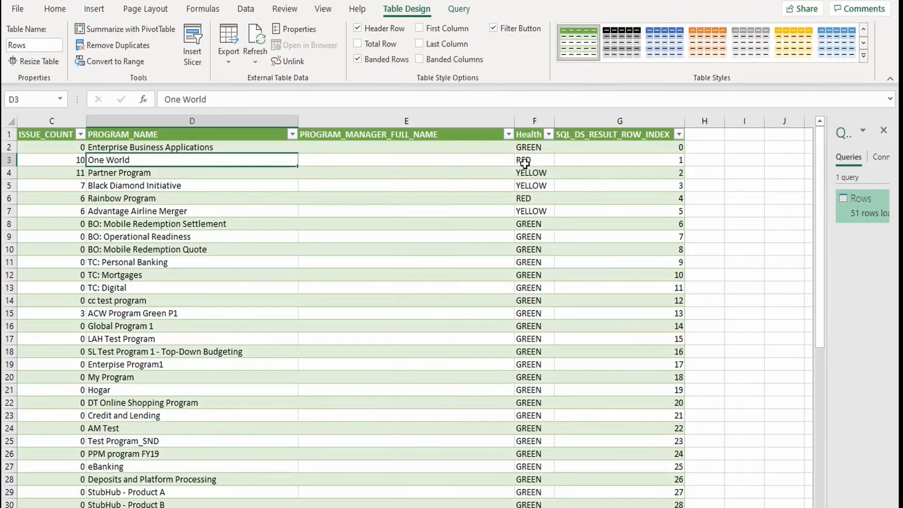
- Switch to Excel, refresh all data connections and check the Health cell of the One World program
left_click(525, 162)
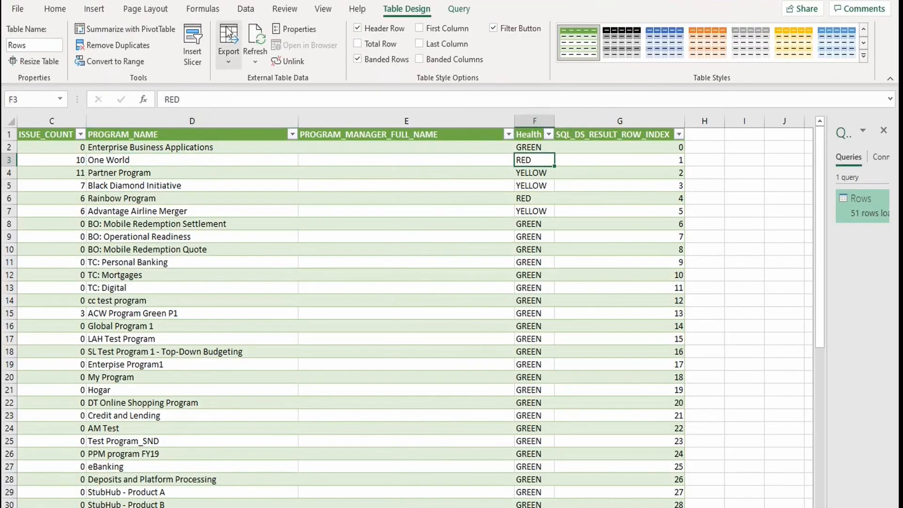
left_click(245, 8)
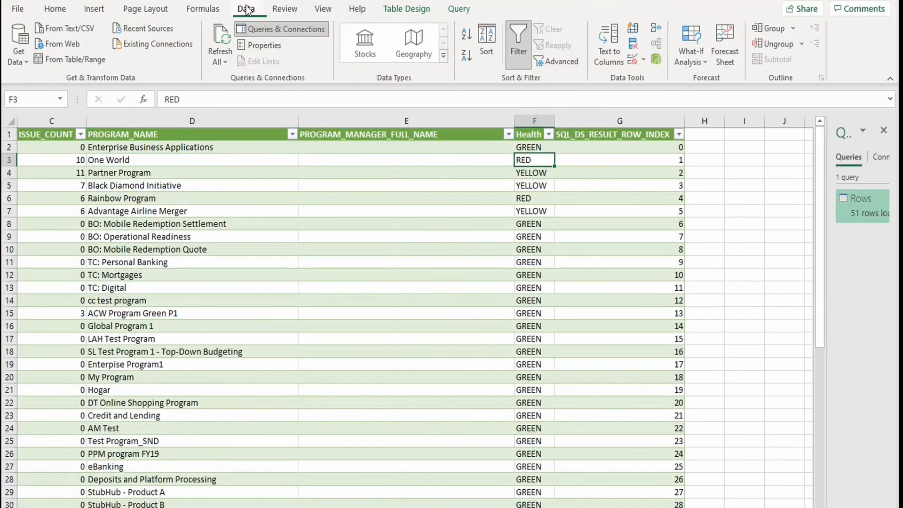
left_click(225, 42)
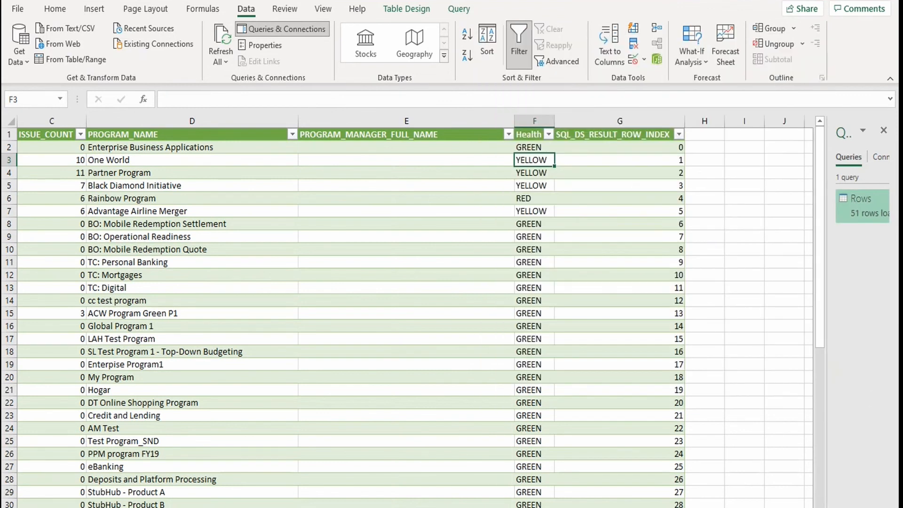
left_click(530, 160)
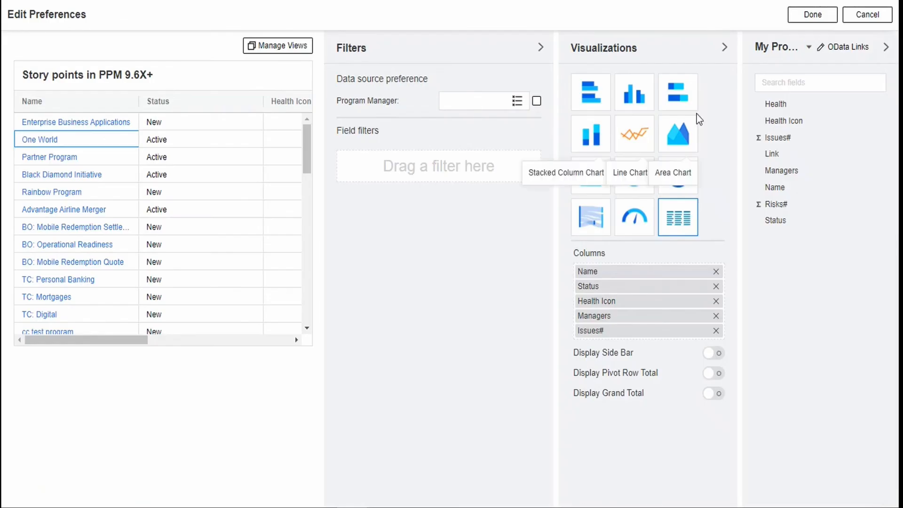
- Switch to PPM and examine the My Programs info link's access details in the portlet's OData links list
left_click(848, 49)
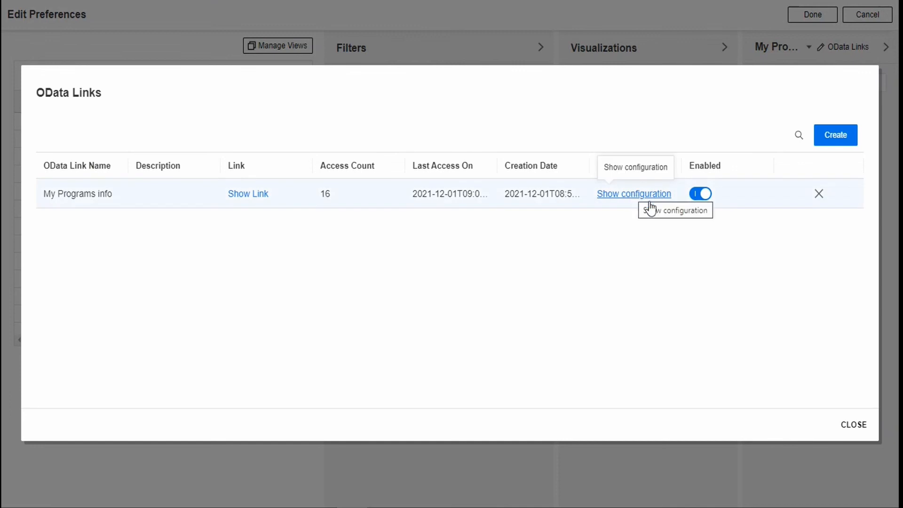
left_click(854, 426)
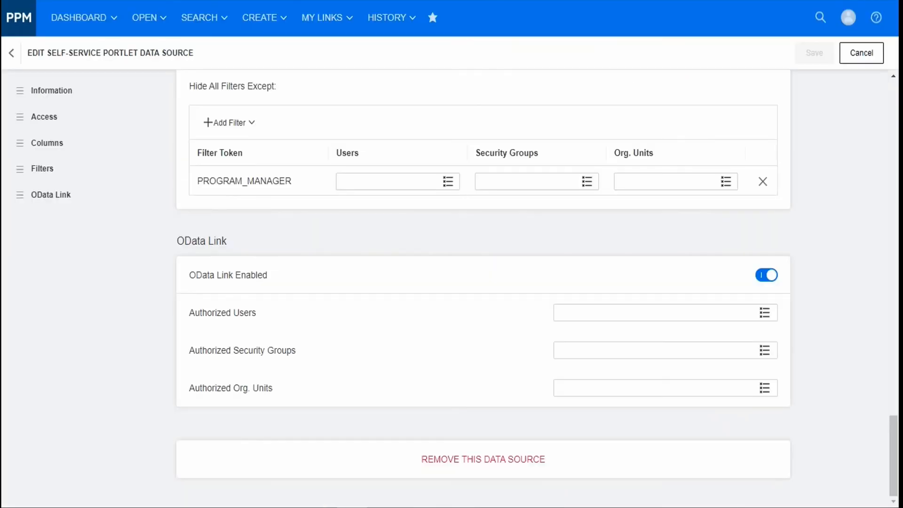
- Open the management list of all OData links and disable the My Programs info link
left_click(12, 54)
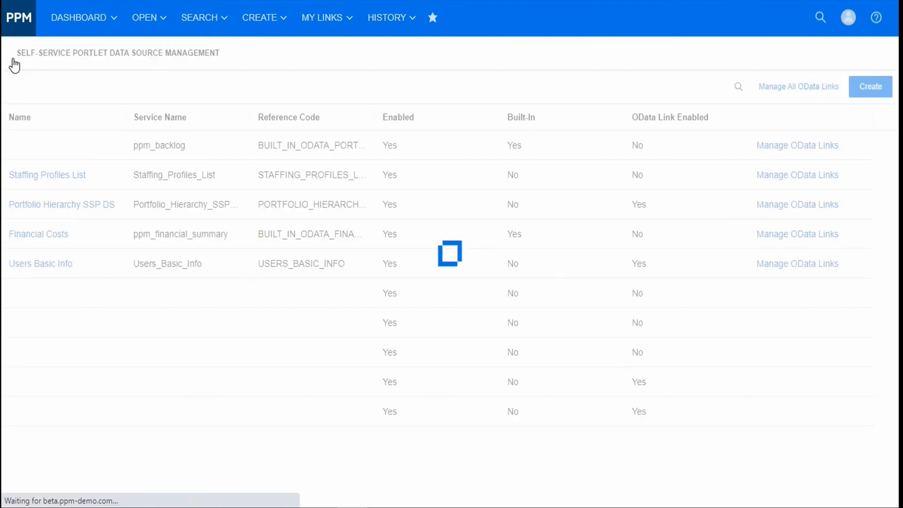
left_click(798, 90)
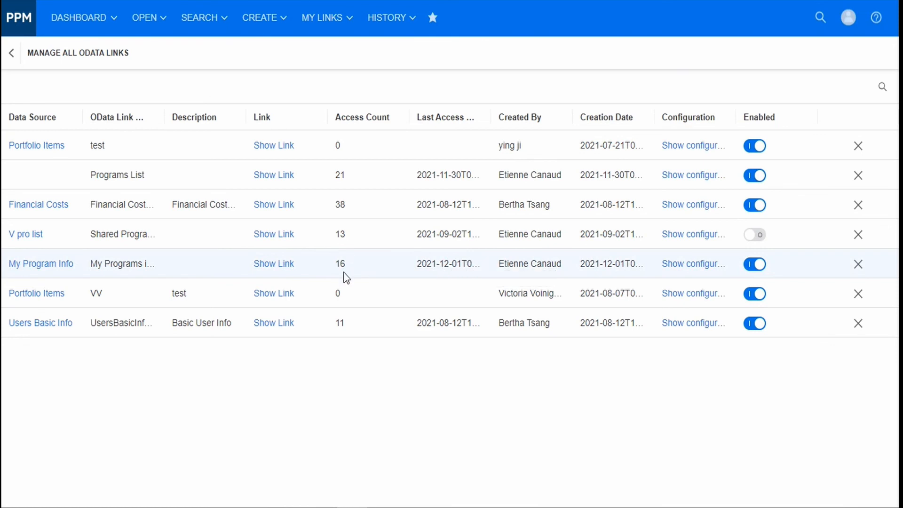
left_click(756, 266)
left_click(485, 305)
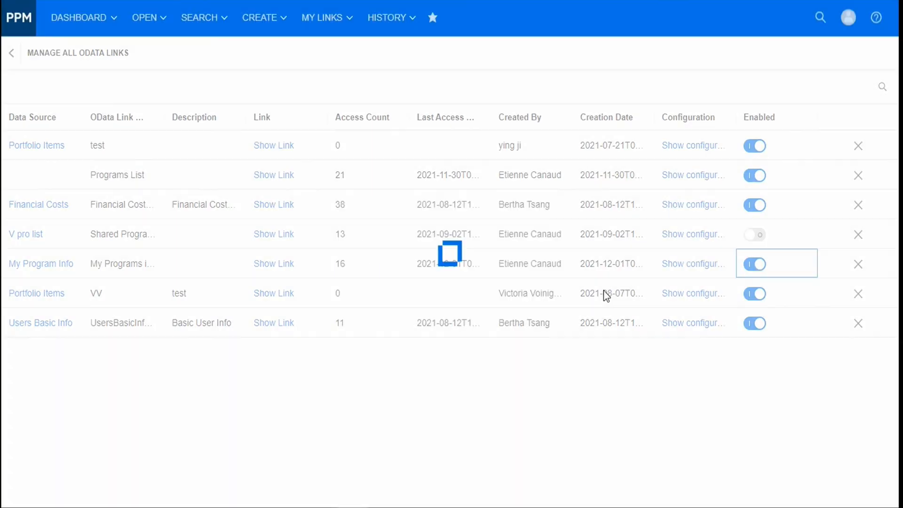